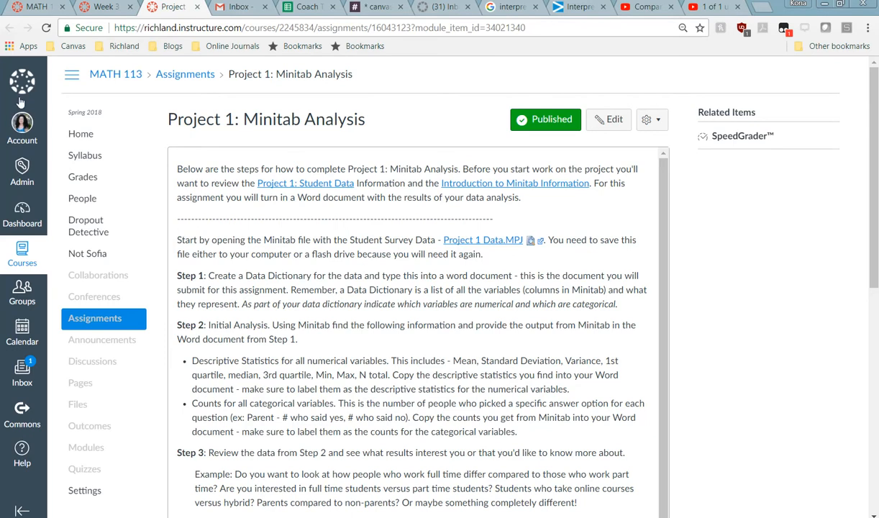
Step: Open Week 3 Resources from the course Modules in a new tab
left_click(32, 7)
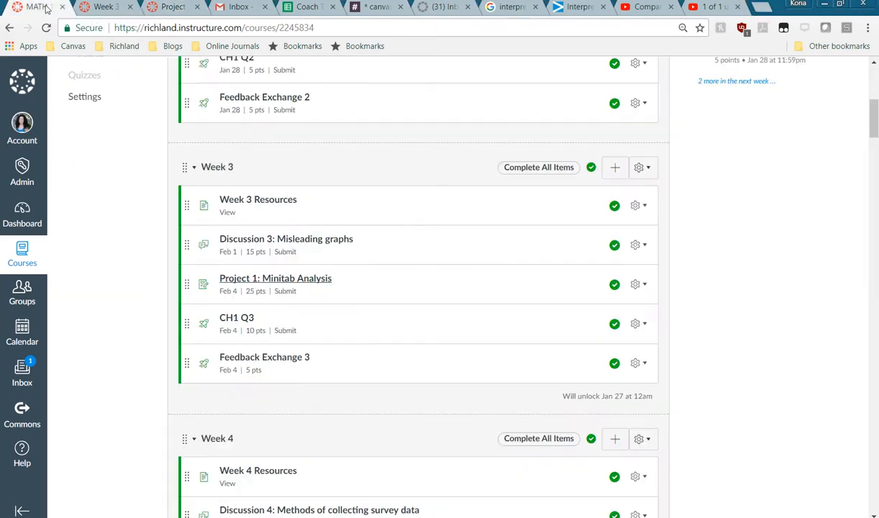
right_click(251, 201)
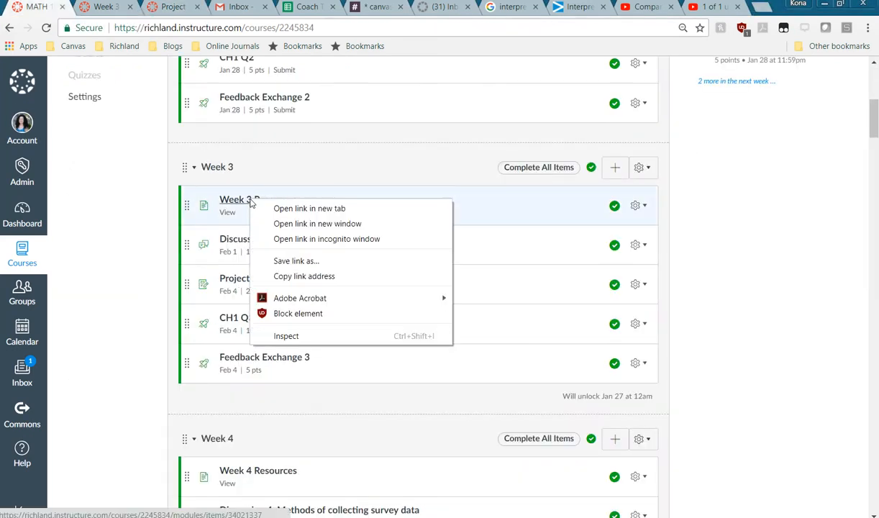
left_click(265, 208)
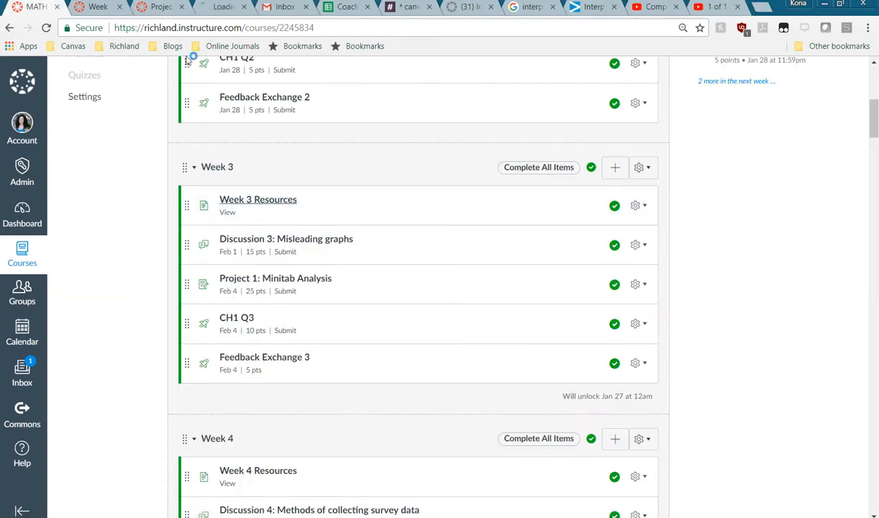
left_click(225, 10)
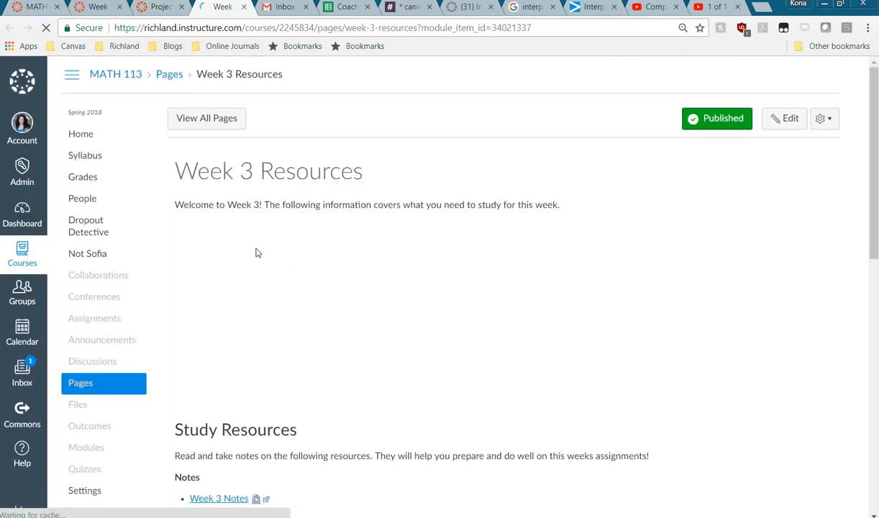
Step: Go through Introduction to Minitab to the Intro Minitab Example Data page
scroll(275, 367, "down", 2)
scroll(275, 367, "down", 1)
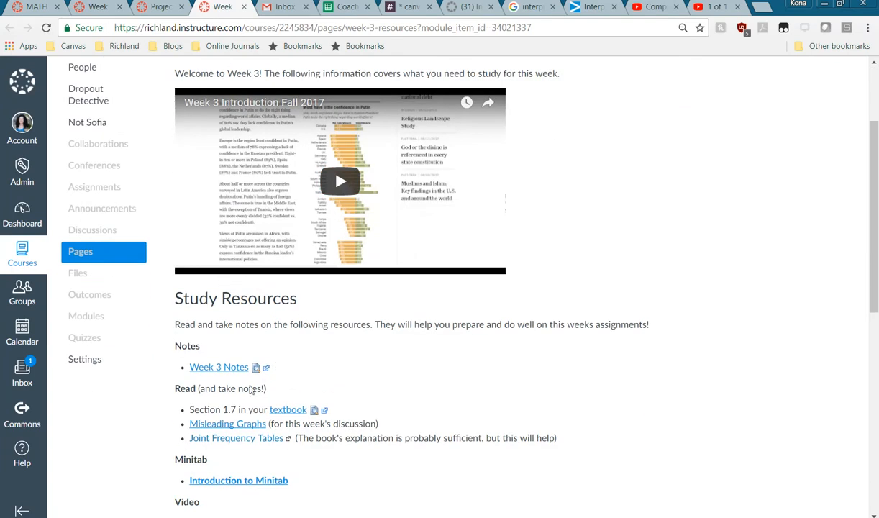
scroll(239, 488, "down", 2)
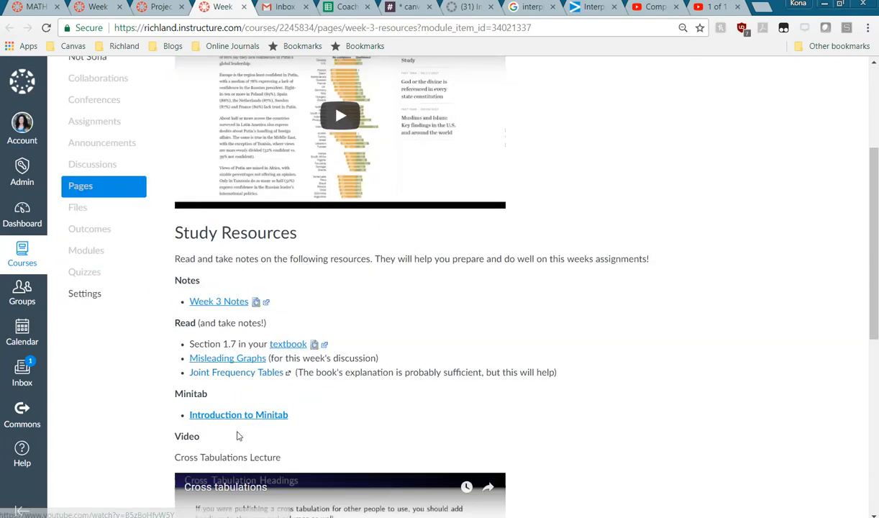
left_click(239, 417)
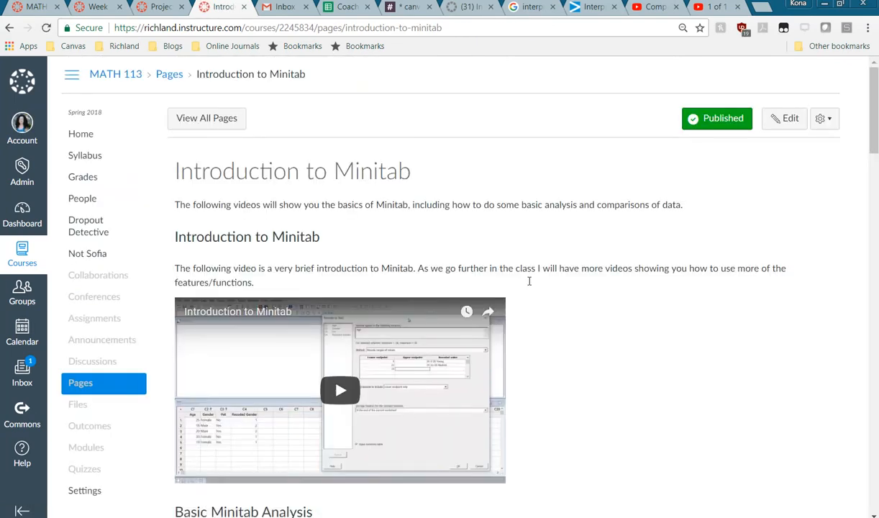
scroll(568, 309, "down", 3)
scroll(568, 309, "down", 3)
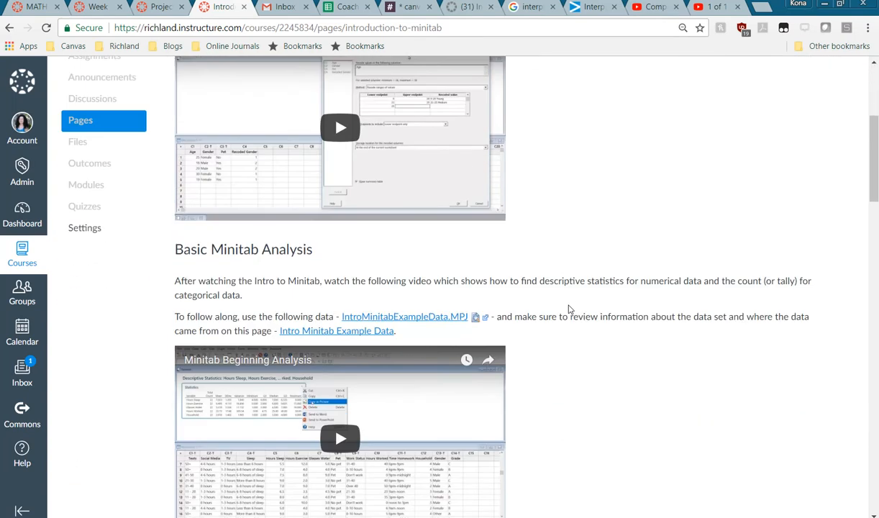
scroll(568, 309, "down", 3)
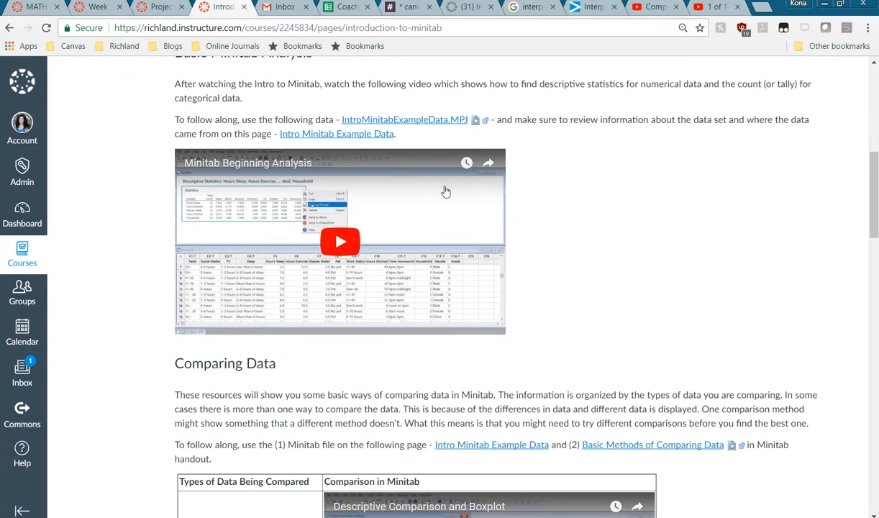
left_click(362, 139)
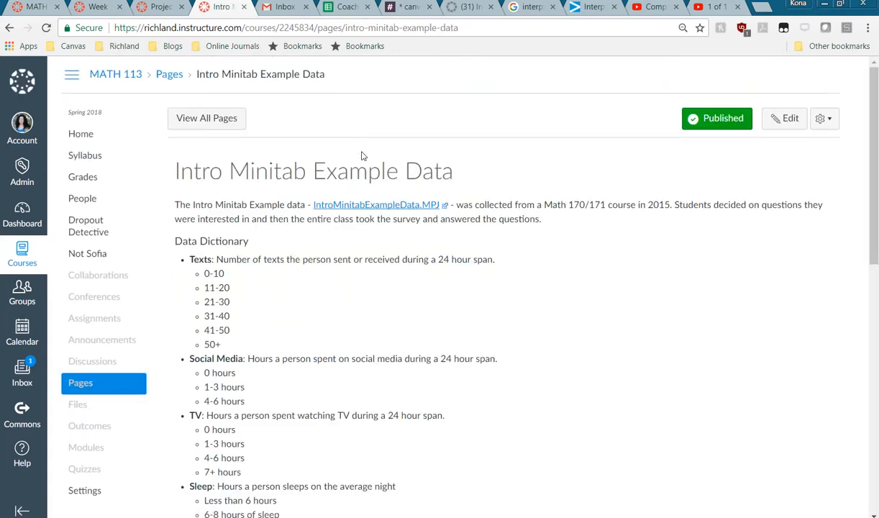
Step: Select the data dictionary from its heading through Grade options A–F and copy it
scroll(353, 320, "down", 5)
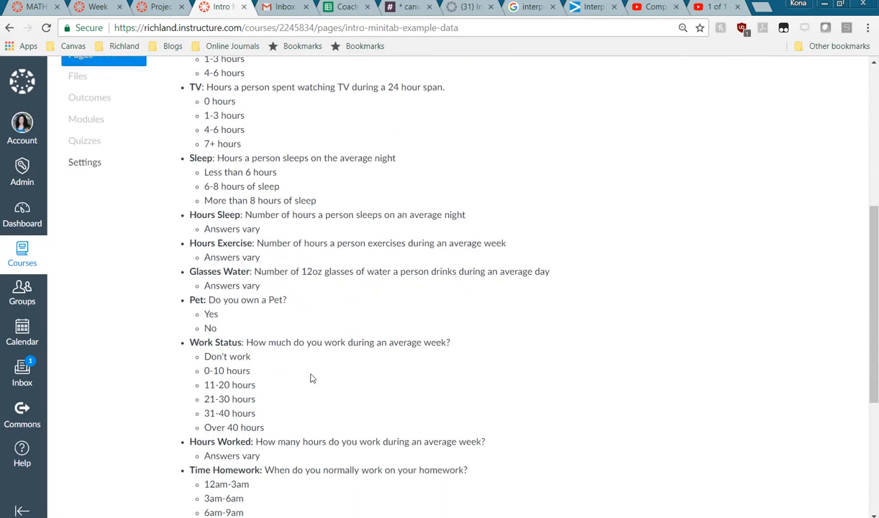
scroll(262, 260, "up", 5)
left_click_drag(176, 176, 308, 321)
left_click(305, 262)
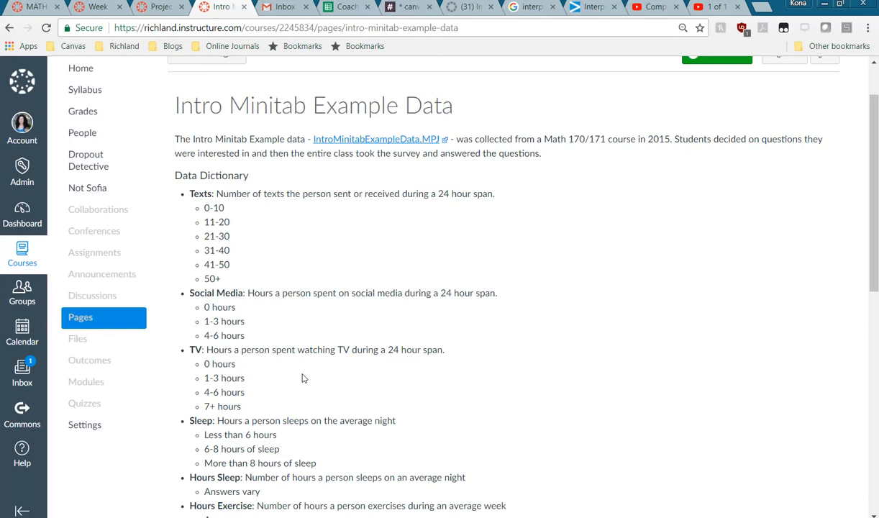
scroll(291, 361, "down", 1)
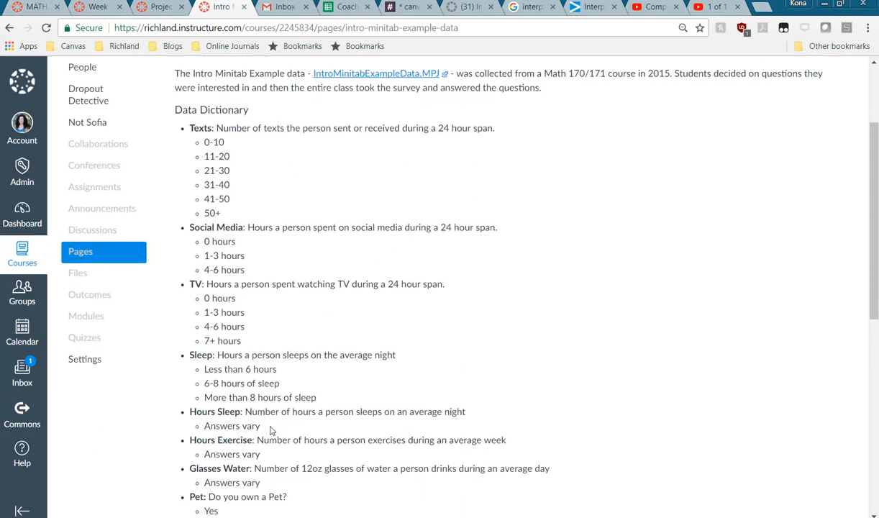
scroll(271, 430, "up", 3)
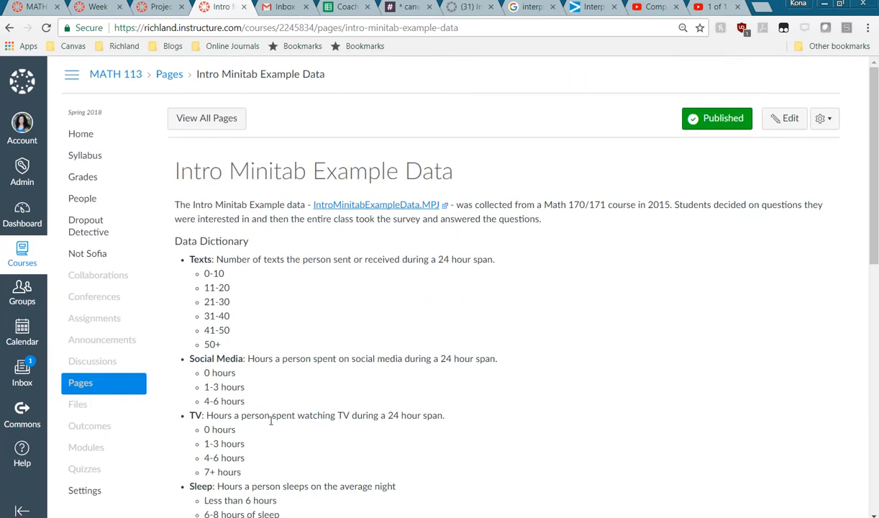
scroll(271, 424, "down", 1)
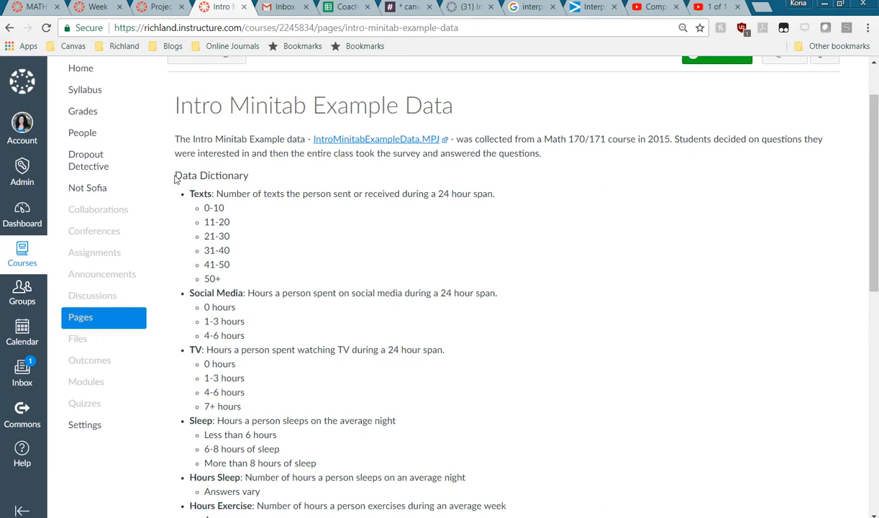
left_click_drag(176, 175, 351, 492)
scroll(346, 335, "down", 3)
scroll(345, 405, "down", 5)
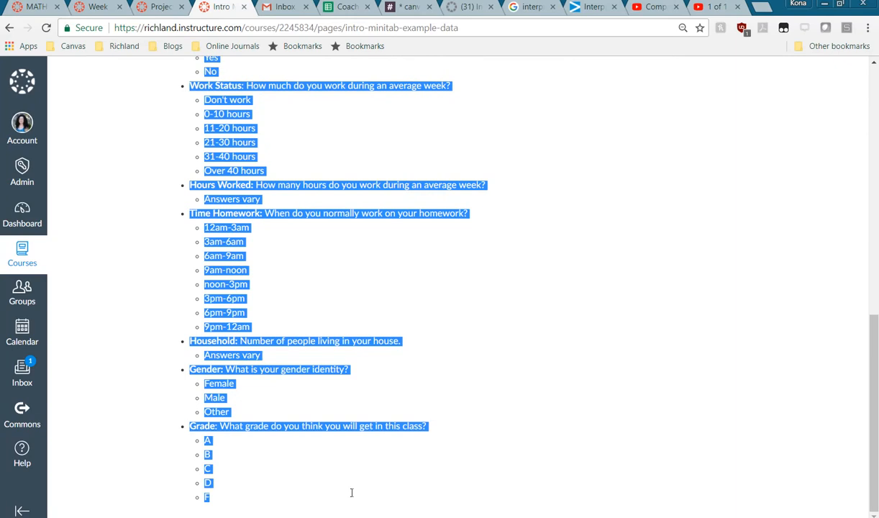
right_click(225, 288)
left_click(241, 294)
Step: In Word, type the student's name and 'Math 113' on separate lines
key("alt+Tab")
left_click_drag(503, 171, 595, 79)
key("Return")
type("Math 11")
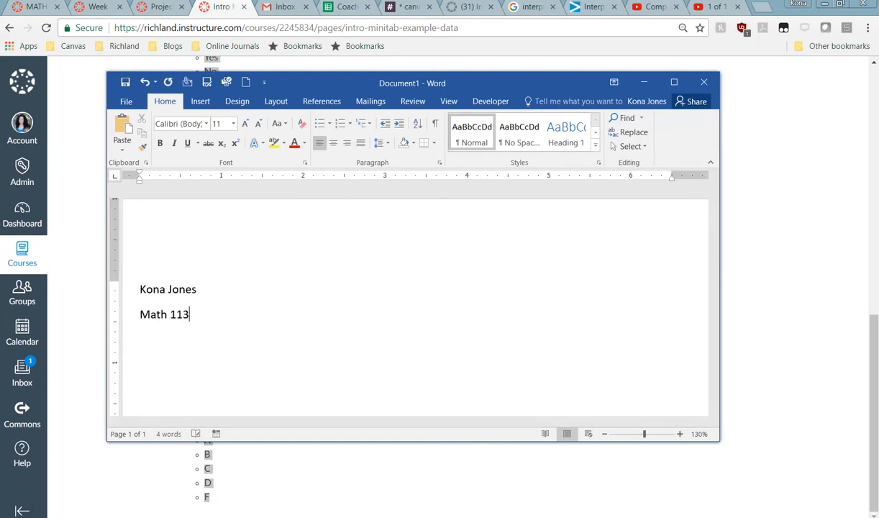
type("3")
key("Return")
Step: Add the lines 'Project 1: Minitab Analysis' and 'Step 1: Data Dictionary'
type("Project 1: Data")
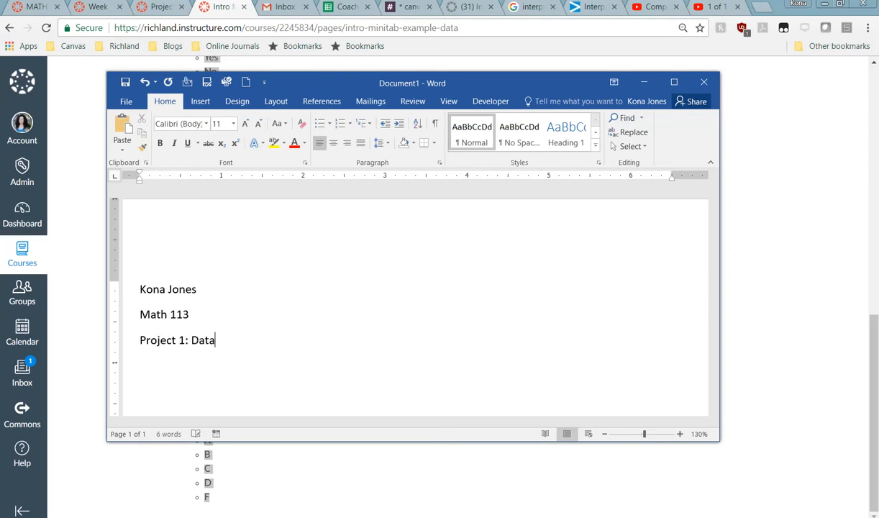
key("BackSpace")
key("BackSpace")
key("BackSpace")
key("BackSpace")
type("Minitab Analysis")
key("Return")
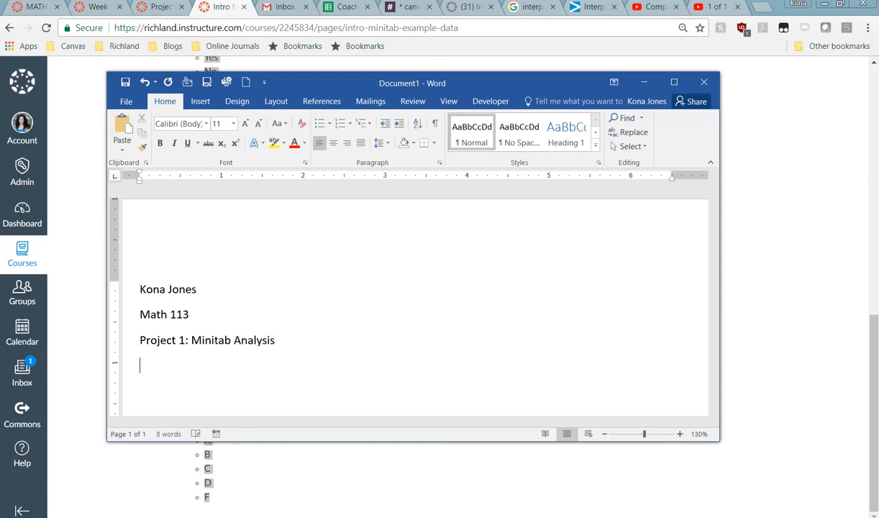
type("Step 1: Data Dictionary")
key("Return")
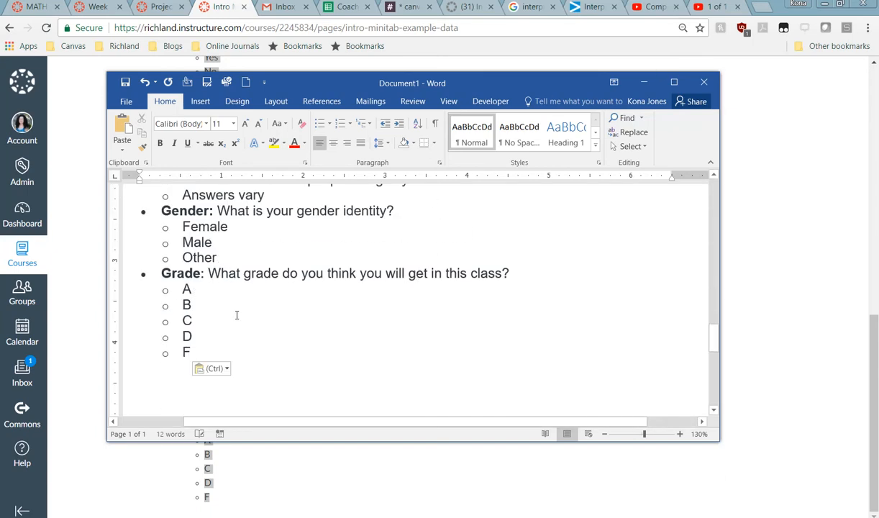
Step: Set the pasted dictionary text to Calibri, size 11
left_click_drag(182, 335, 176, 365)
scroll(182, 279, "up", 17)
scroll(182, 278, "up", 4)
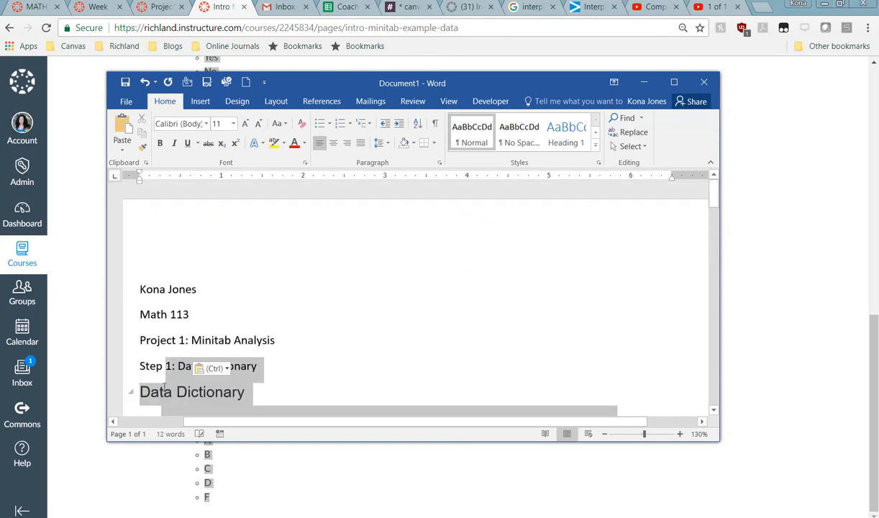
left_click(232, 124)
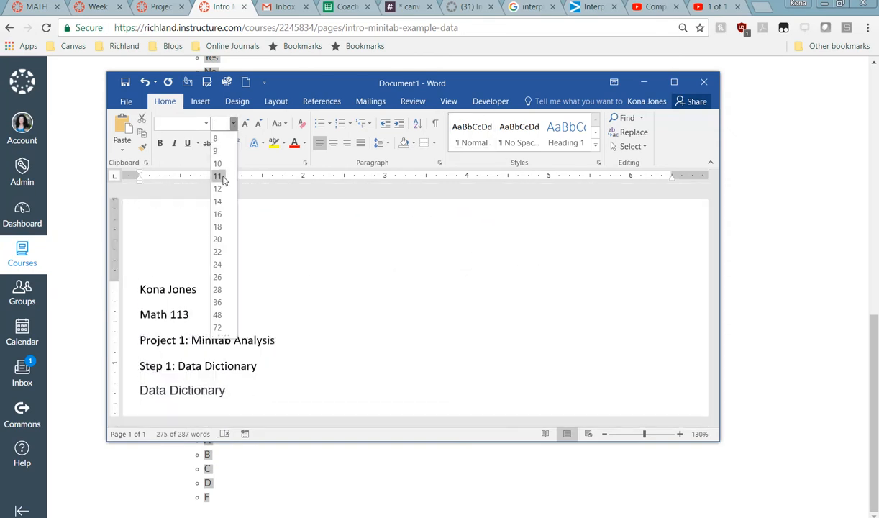
left_click(221, 177)
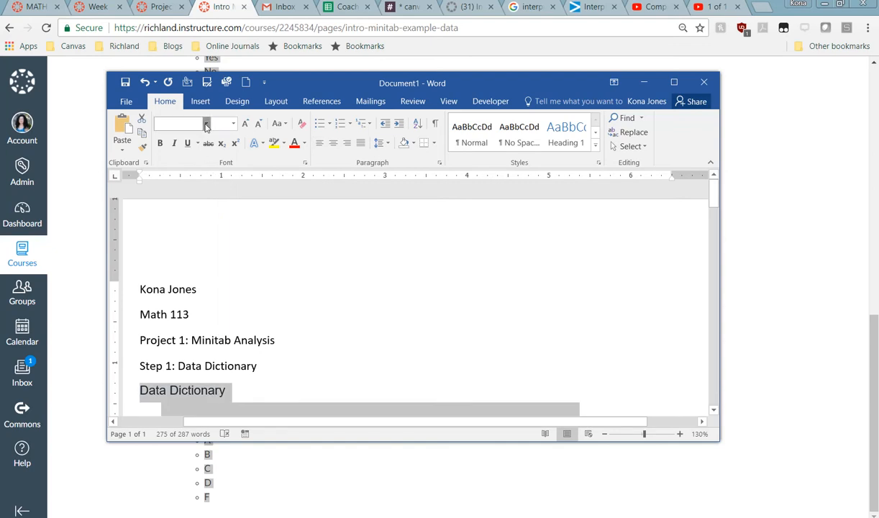
left_click(206, 124)
left_click(200, 171)
left_click(277, 288)
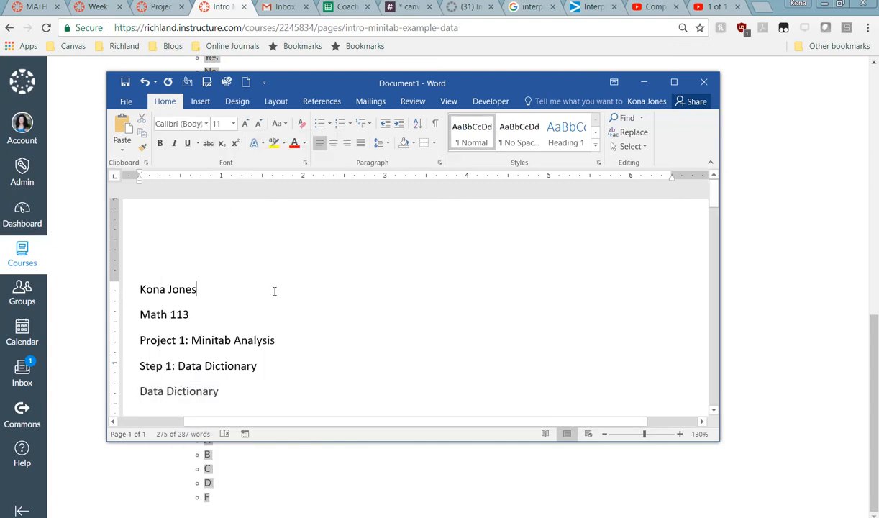
Step: Right-align the name, Math 113 and project title lines
scroll(277, 291, "down", 2)
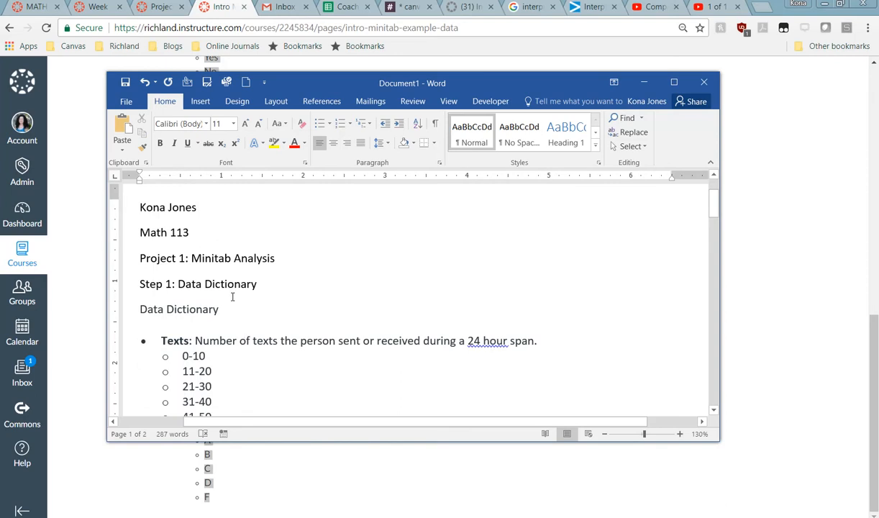
left_click_drag(137, 204, 269, 251)
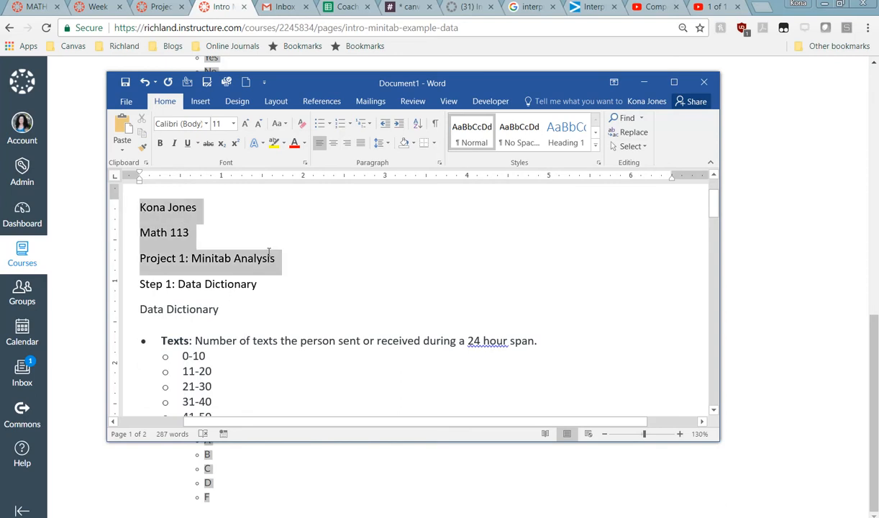
left_click(346, 143)
left_click(396, 256)
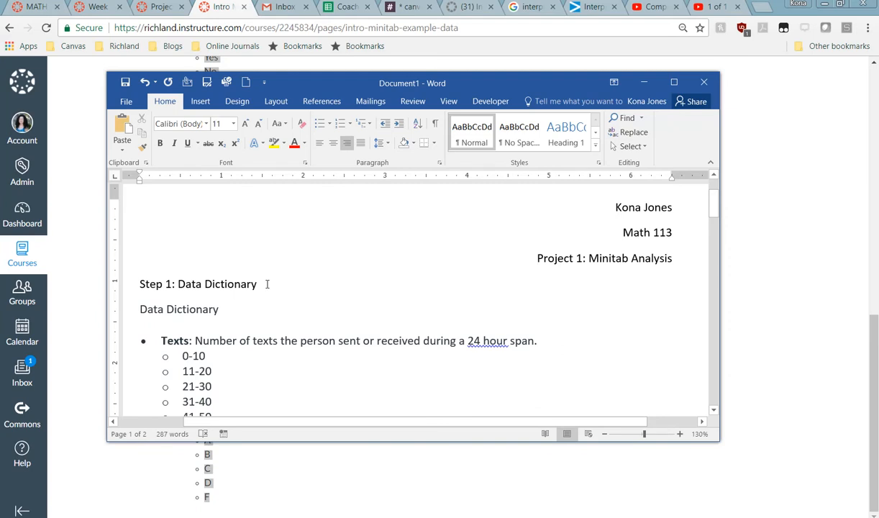
Step: Delete the duplicate 'Data Dictionary' line and move Word aside to show Canvas
left_click_drag(232, 303, 142, 309)
key("BackSpace")
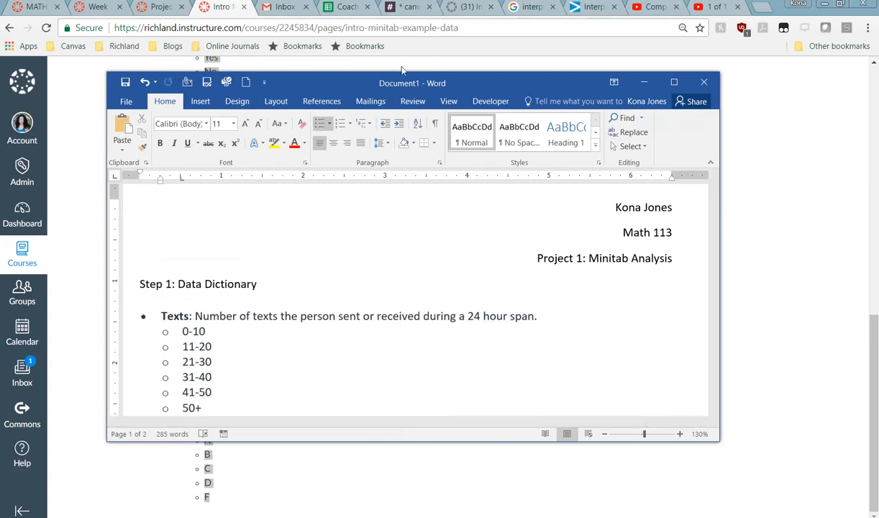
left_click_drag(378, 92, 0, 92)
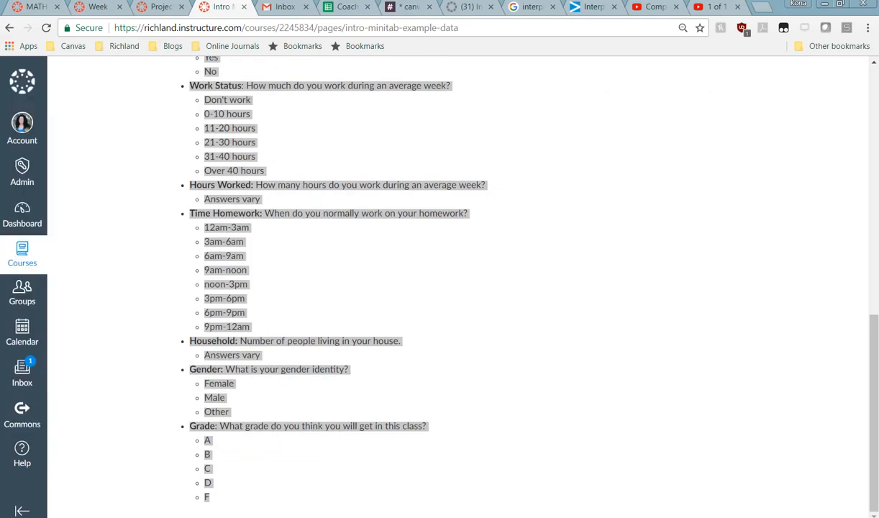
Step: Look over the Project 1 assignment, then bring the Minitab survey worksheet forward
left_click(145, 8)
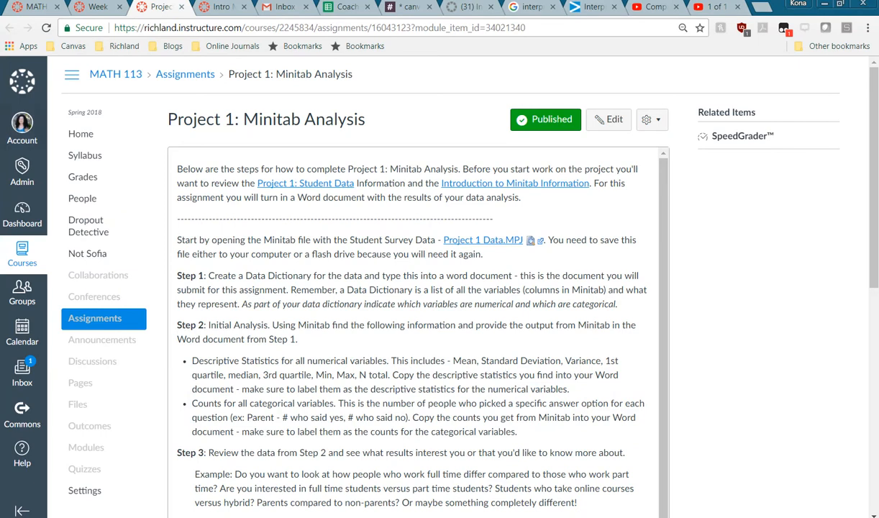
left_click_drag(0, 101, 440, 100)
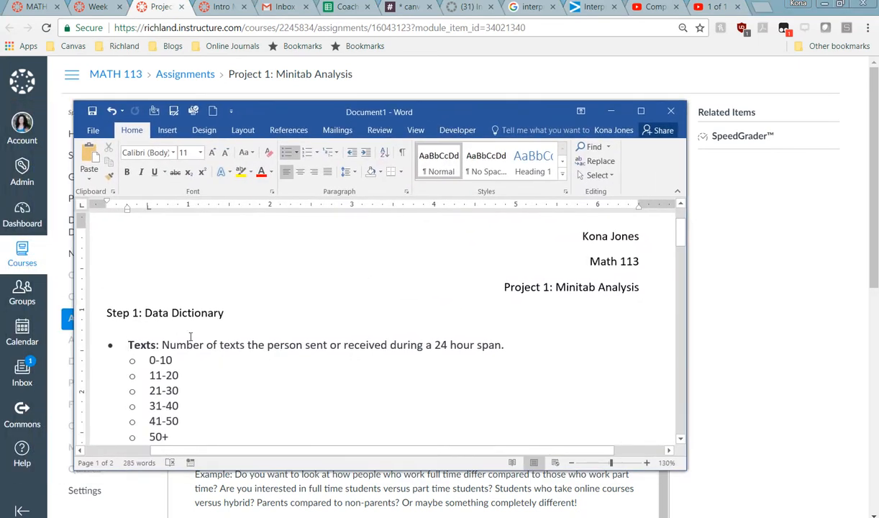
left_click(301, 517)
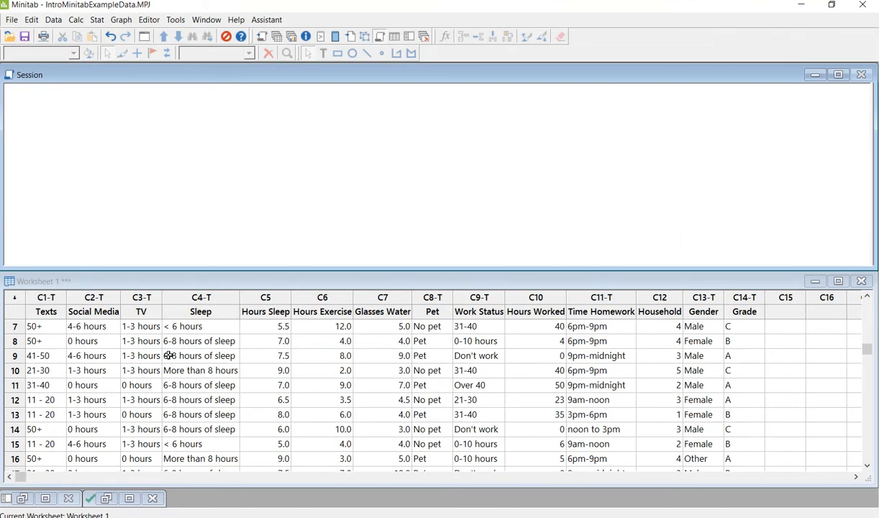
Step: Minimize Minitab to reveal the Word dictionary over the Canvas assignment
left_click(46, 311)
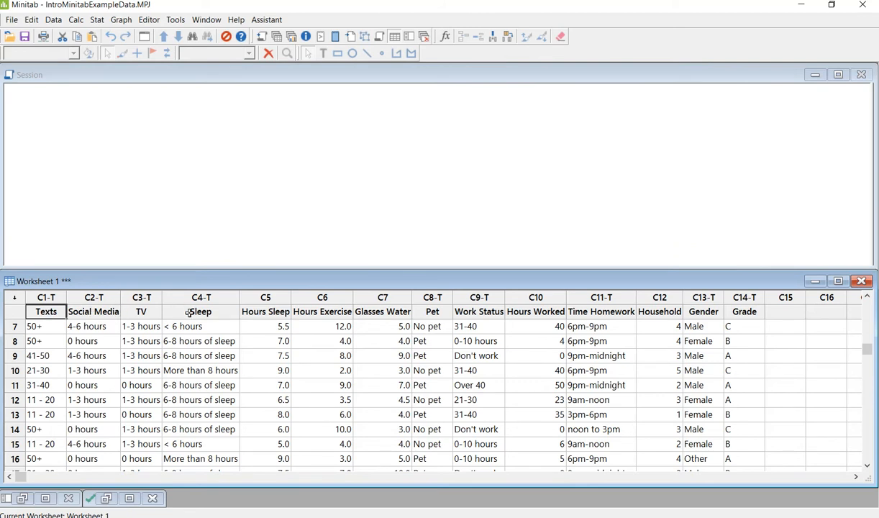
left_click(801, 5)
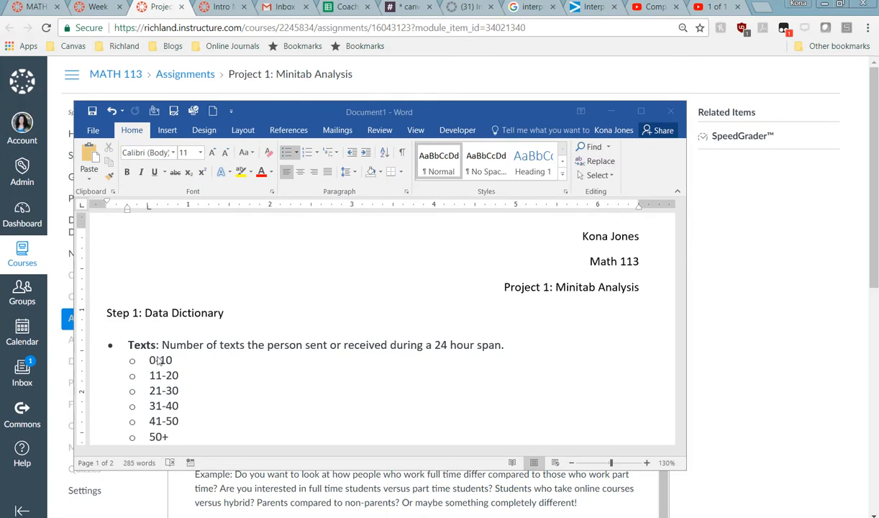
Step: Move the Word document aside to read the assignment, then bring it back
left_click(129, 344)
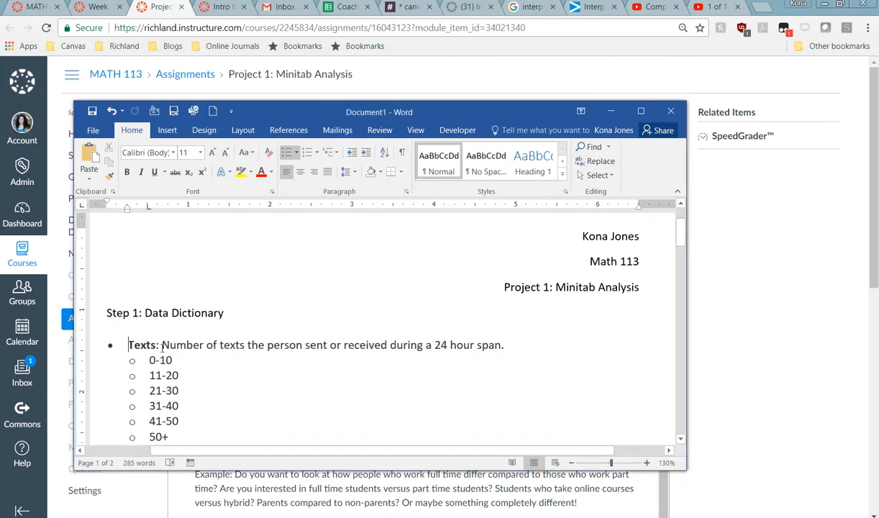
scroll(323, 347, "down", 5)
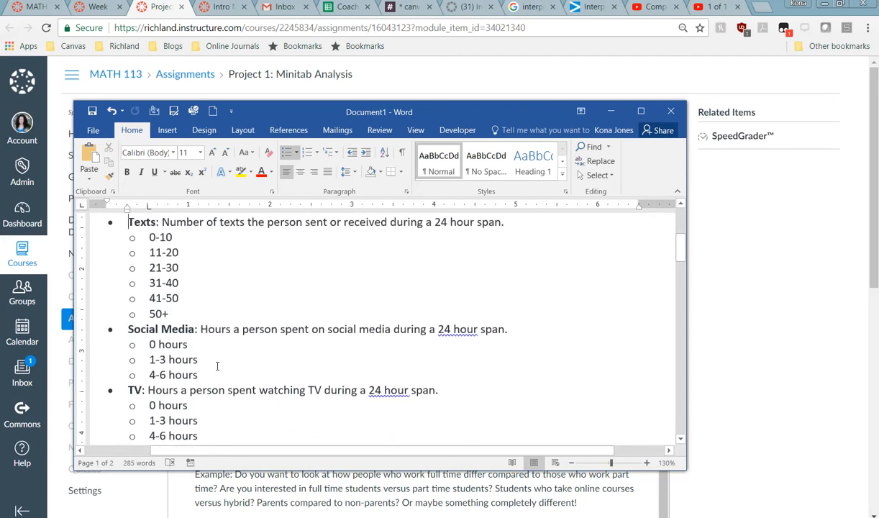
scroll(220, 374, "up", 2)
left_click_drag(367, 115, 0, 140)
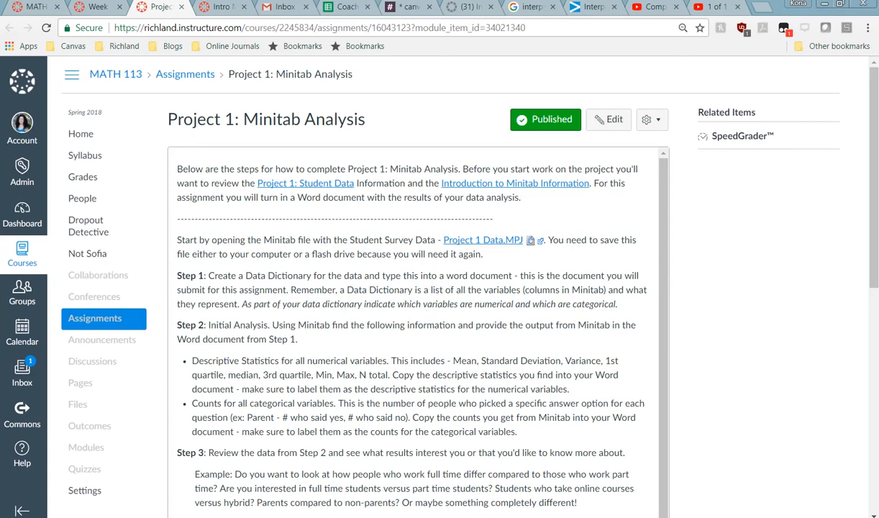
left_click_drag(0, 140, 534, 111)
scroll(424, 227, "up", 2)
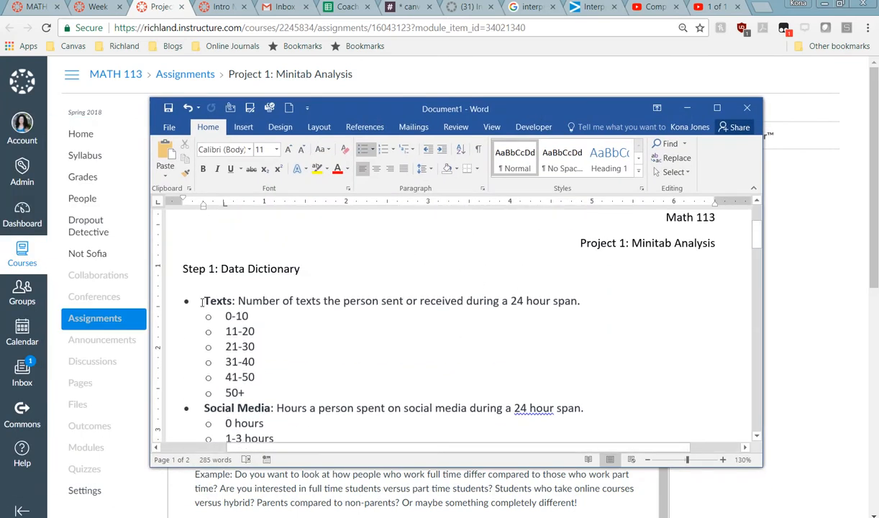
Step: Label Texts and Social Media '(Categorical)' and Hours Sleep and Hours Exercise '(Numeric)'
left_click(591, 298)
type("(Categ")
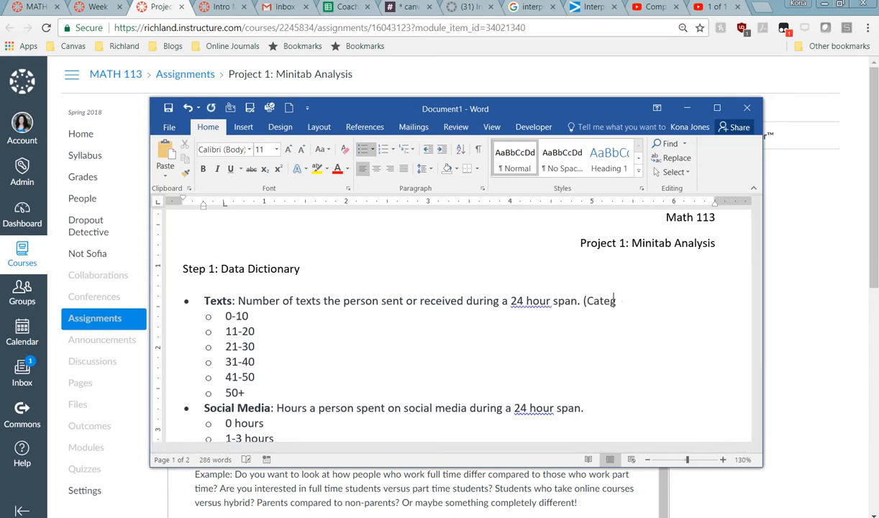
type("orical)")
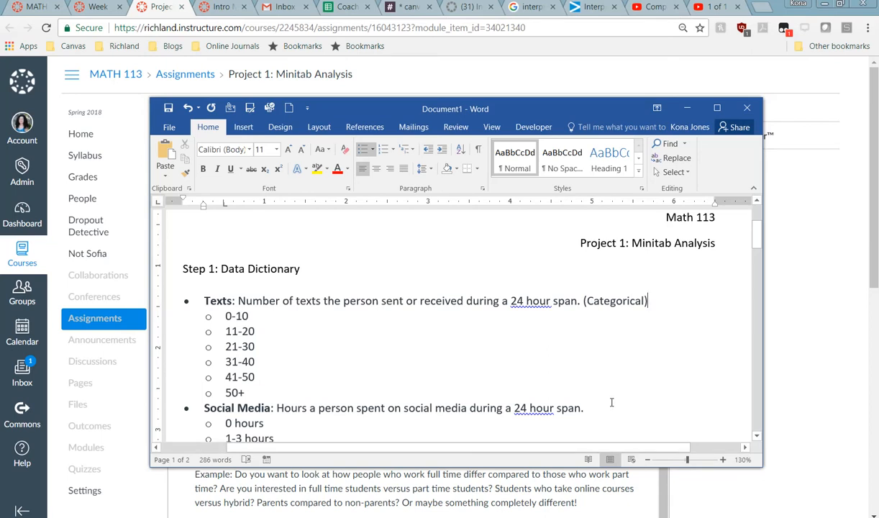
type(" (Categorical)")
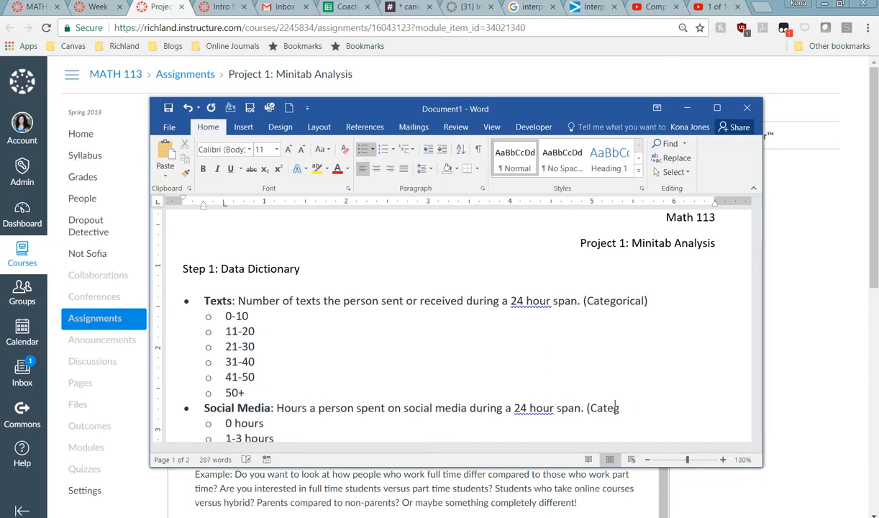
scroll(611, 406, "down", 5)
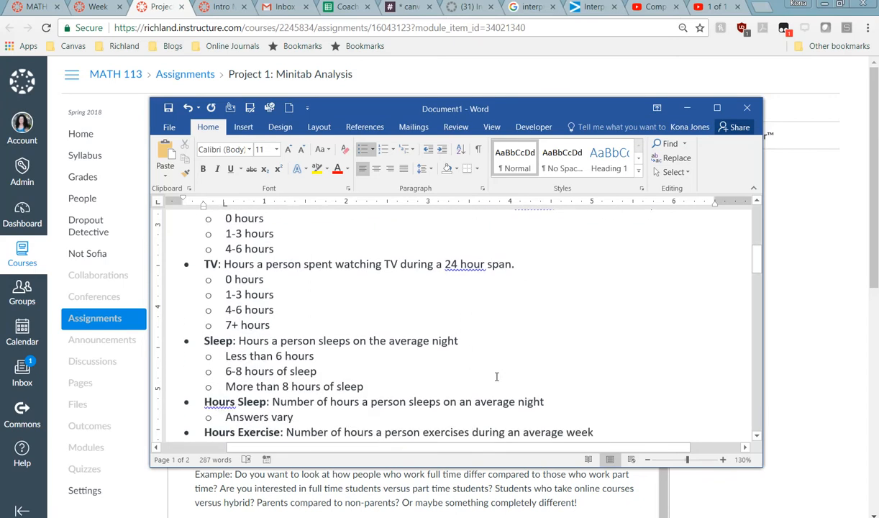
scroll(474, 363, "down", 1)
type("(Numeric")
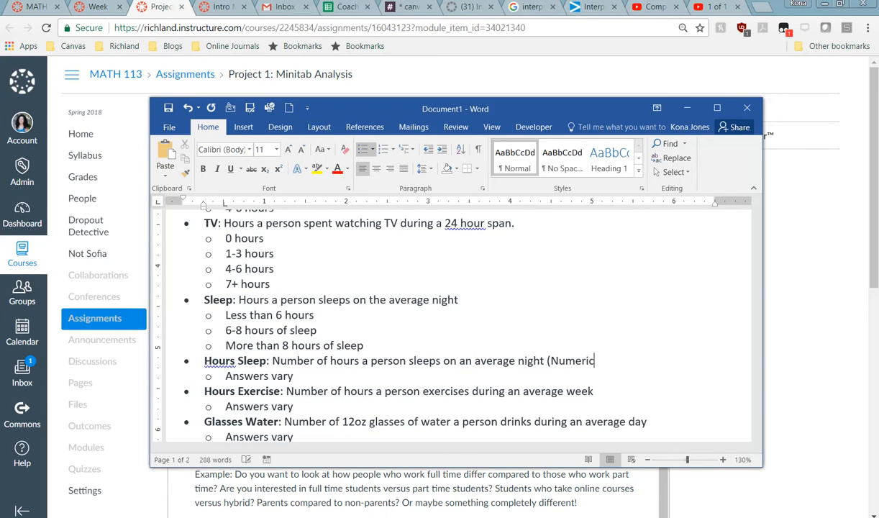
scroll(569, 362, "up", 1)
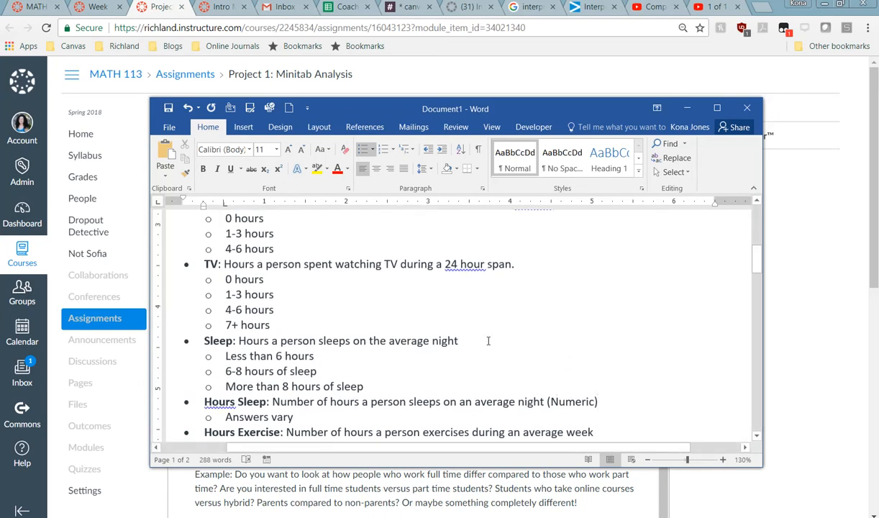
scroll(532, 331, "up", 5)
scroll(587, 345, "down", 7)
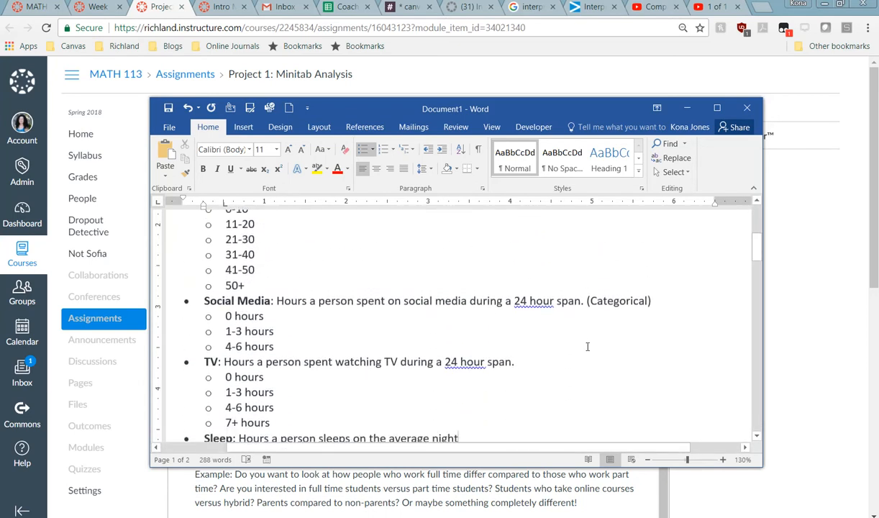
scroll(588, 347, "down", 1)
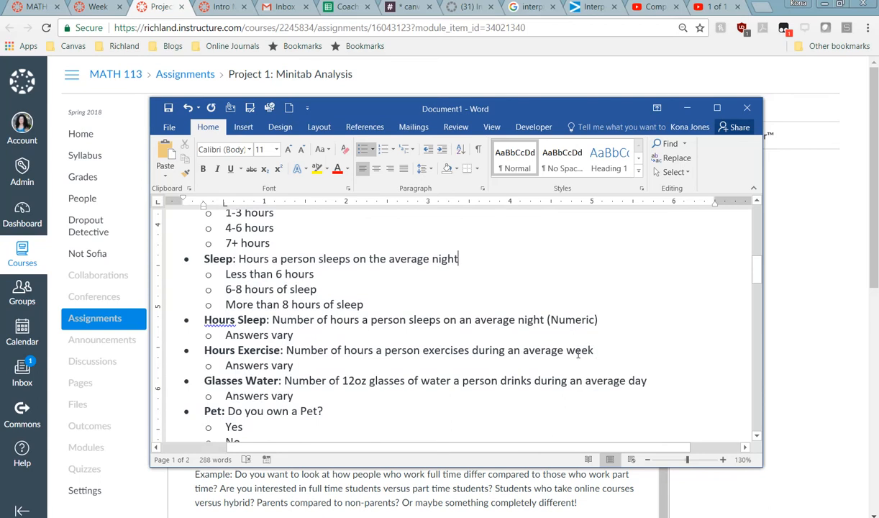
type("(Numeic")
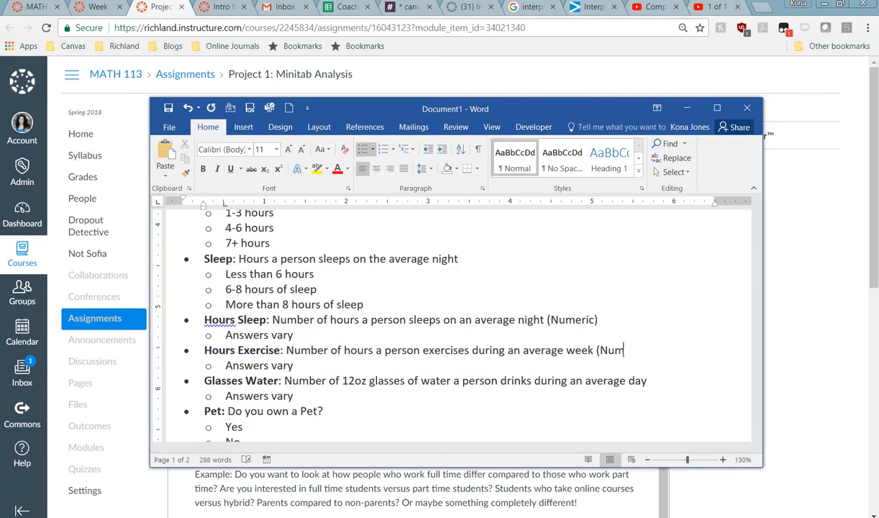
key("BackSpace")
key("BackSpace")
type("ric)")
Step: Move Word aside to read the Canvas Step 2 instructions, then bring Minitab back
scroll(624, 320, "up", 2)
left_click_drag(482, 108, 0, 144)
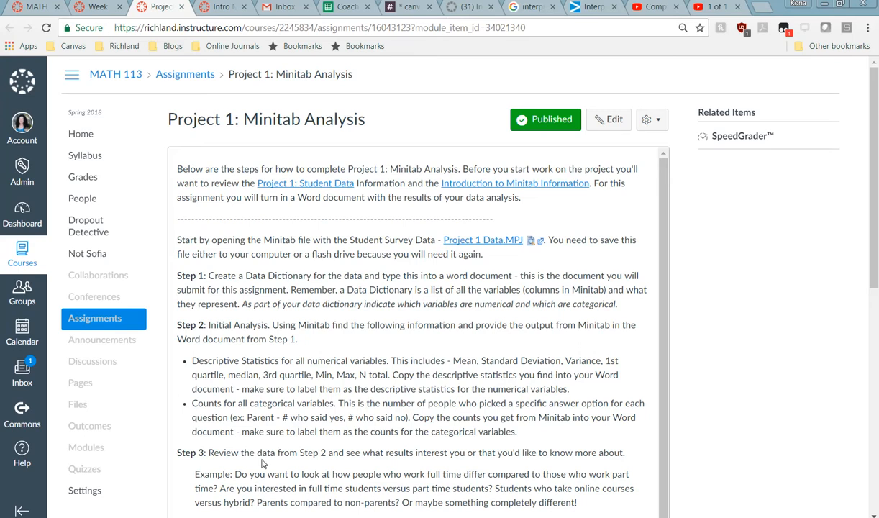
left_click_drag(0, 26, 698, 21)
Step: Set up Descriptive Statistics for the five numeric columns, removing the Pet grouping
double_click(787, 20)
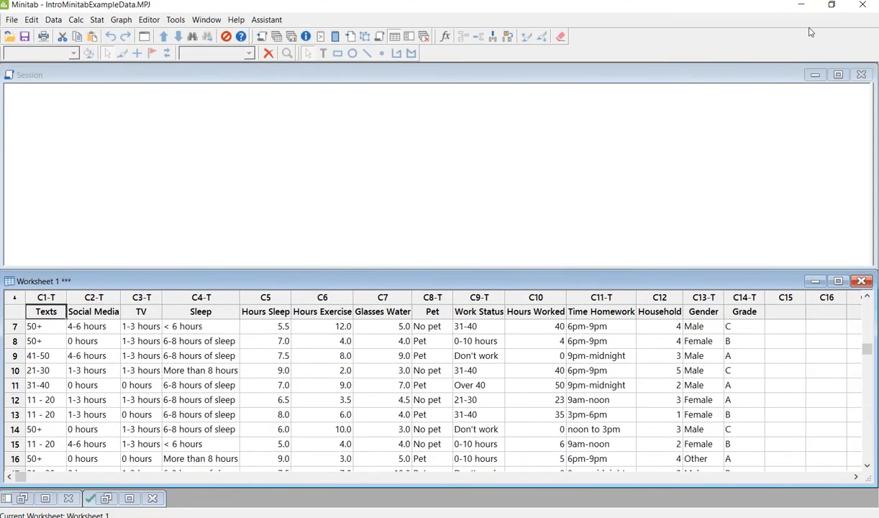
left_click(98, 20)
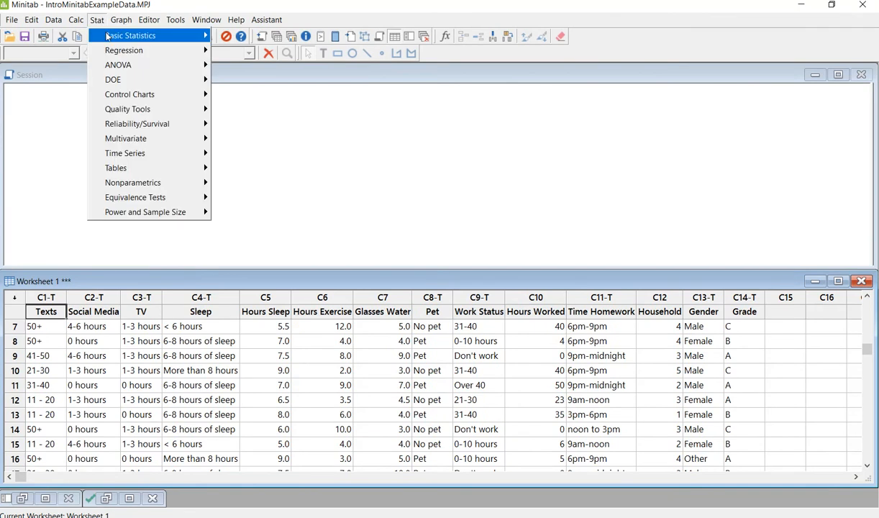
mouse_move(167, 34)
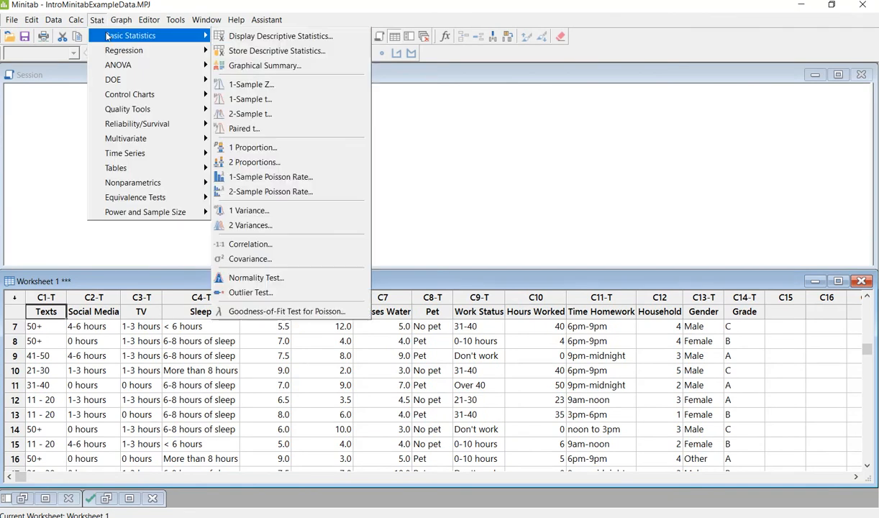
left_click(253, 38)
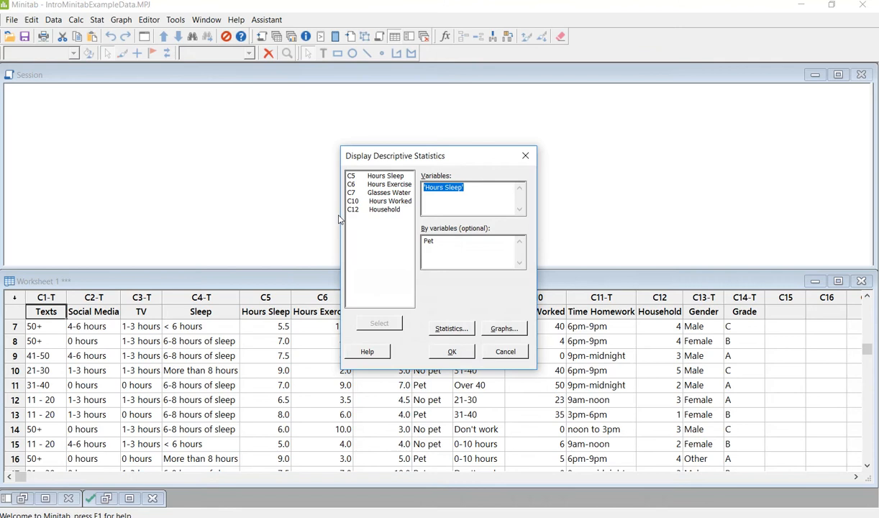
left_click_drag(449, 239, 406, 243)
key("BackSpace")
left_click_drag(467, 193, 419, 188)
key("BackSpace")
left_click_drag(373, 175, 378, 204)
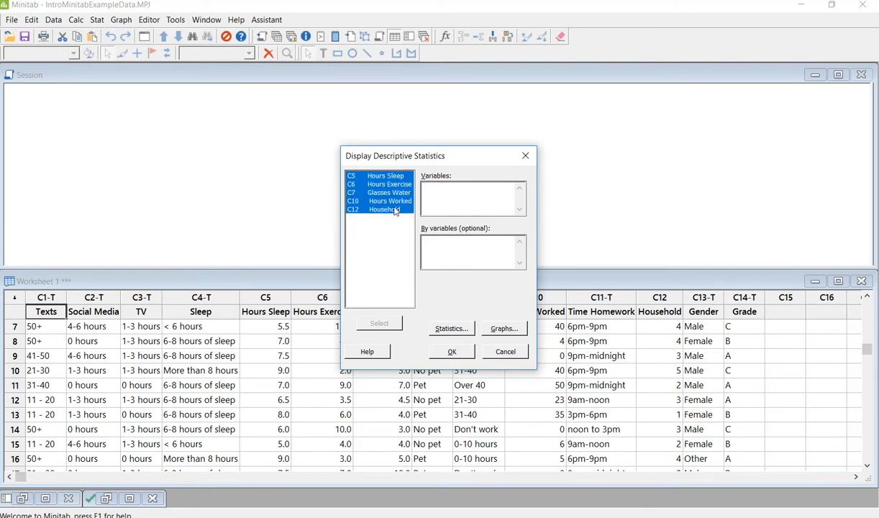
left_click(381, 324)
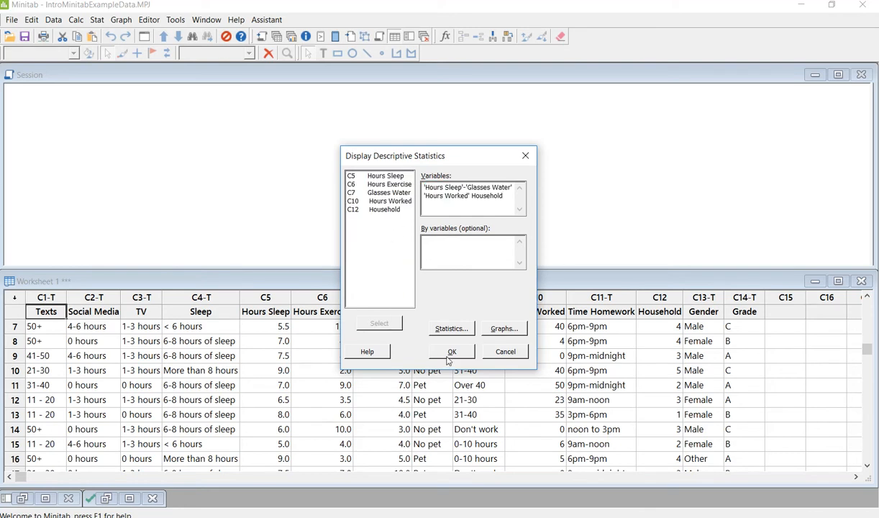
Step: Add variance to the reported statistics and run the analysis with boxplots
left_click(453, 331)
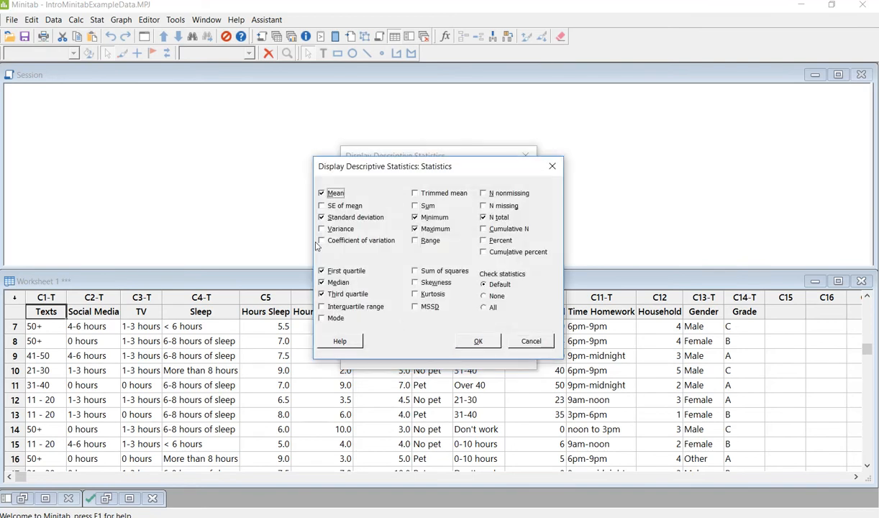
left_click(322, 228)
left_click(478, 342)
left_click(452, 351)
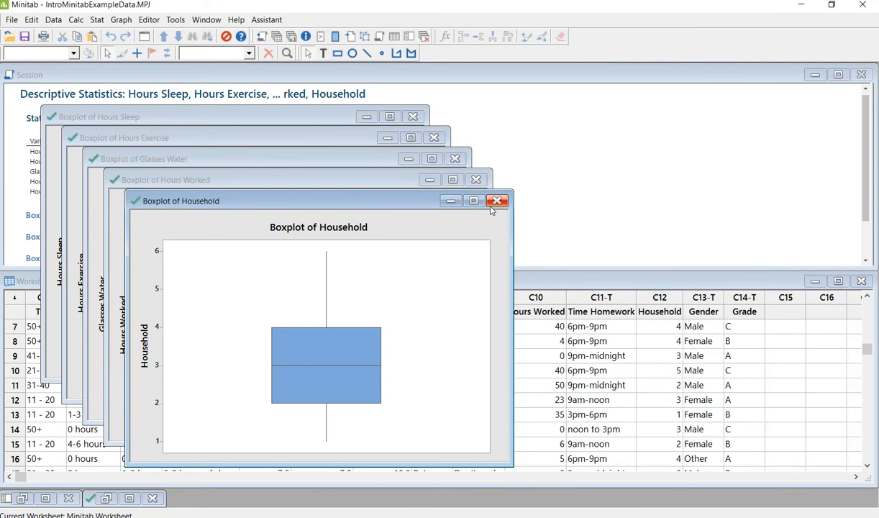
Step: Close the five boxplots without saving and copy the statistics output as a picture
left_click(495, 202)
left_click(485, 300)
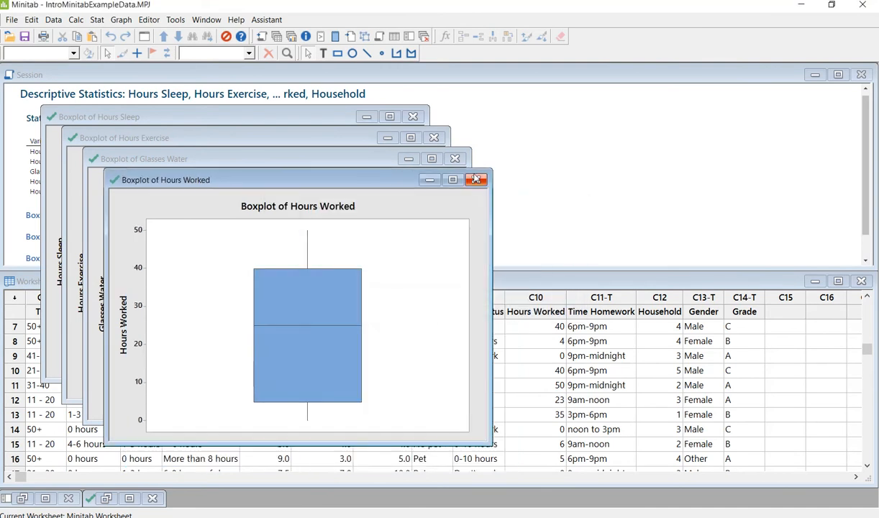
left_click(476, 180)
left_click(486, 300)
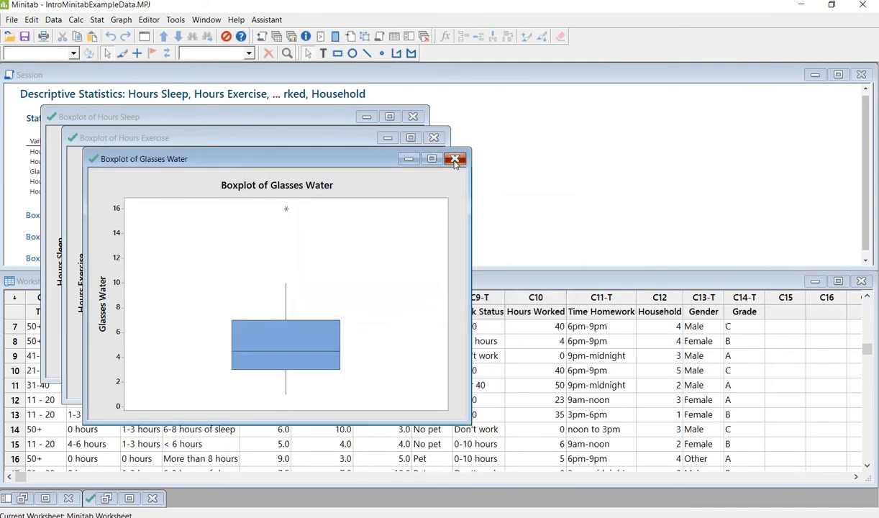
left_click(455, 159)
left_click(486, 299)
left_click(433, 138)
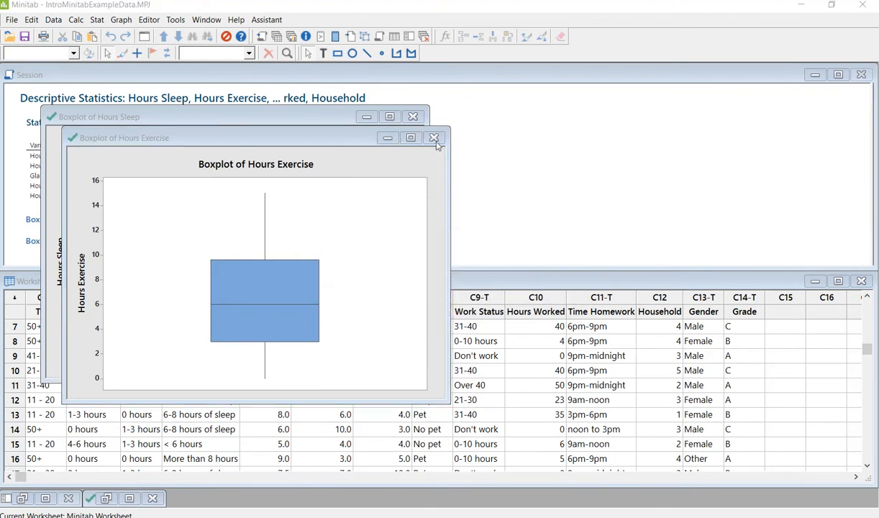
left_click(487, 300)
left_click(412, 117)
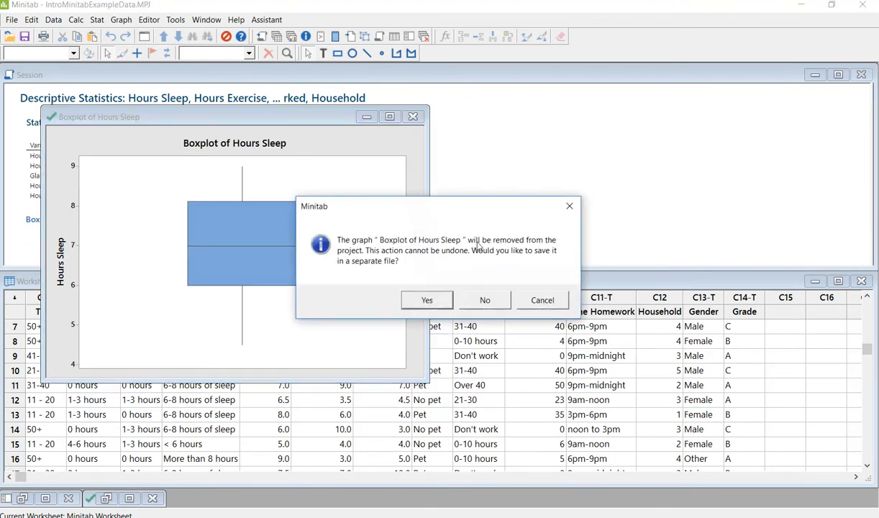
left_click(486, 299)
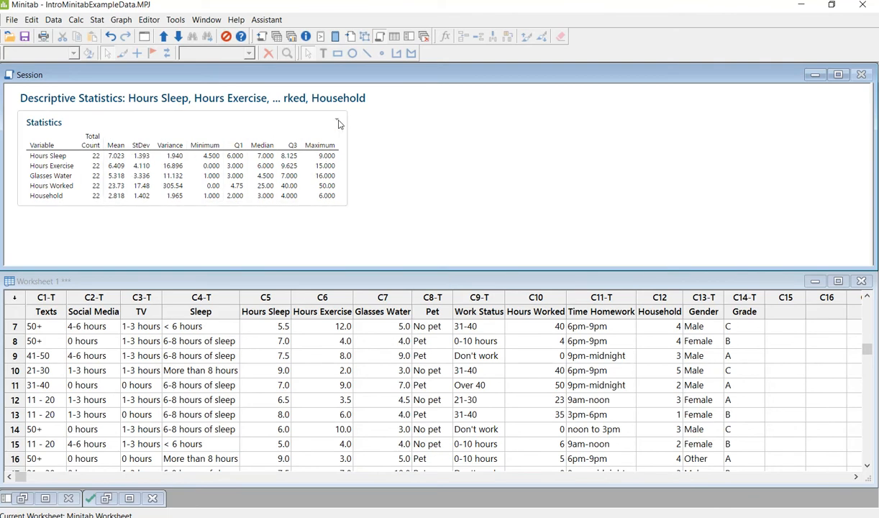
left_click(337, 122)
left_click(380, 161)
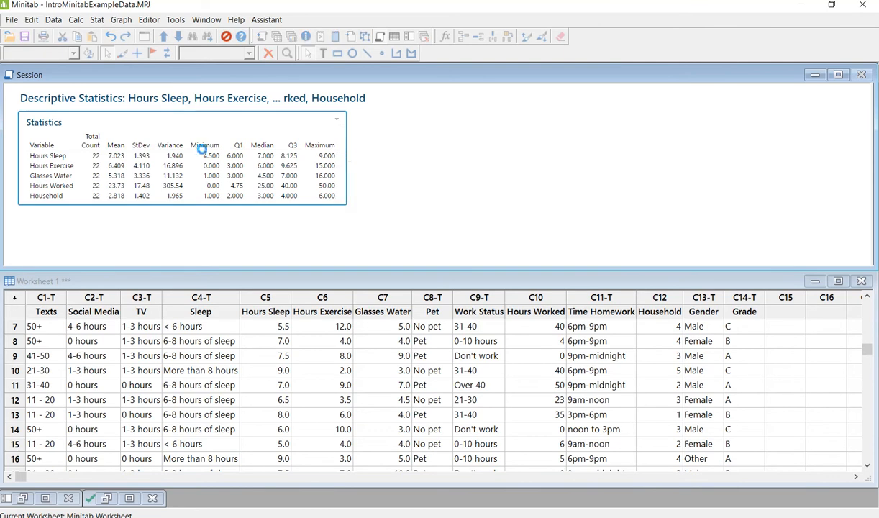
Step: On page 2, type 'Step 2 Descriptive Statistics' and paste the Minitab statistics table below
left_click_drag(0, 129, 588, 90)
scroll(437, 298, "down", 10)
scroll(176, 337, "down", 10)
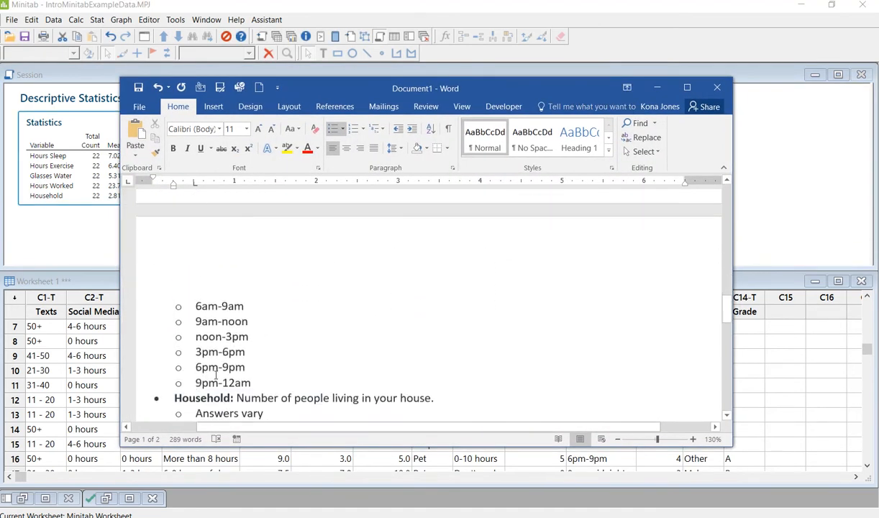
left_click(182, 238)
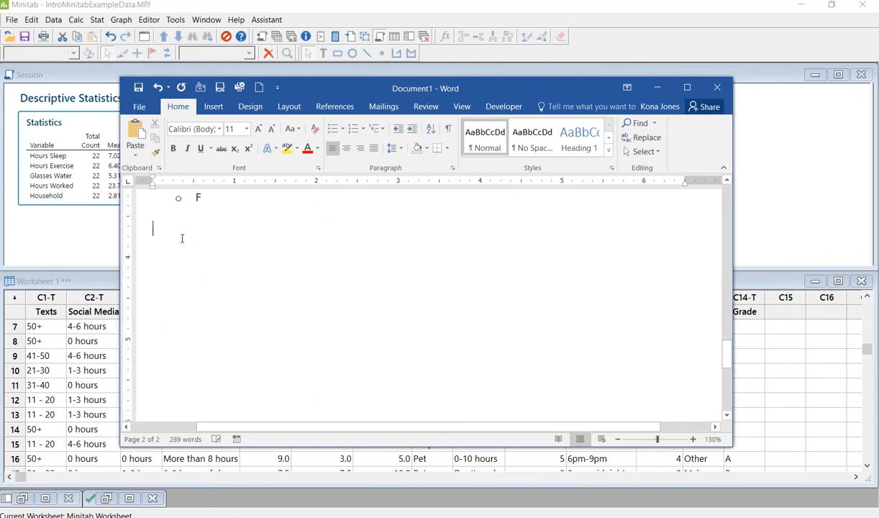
type("Step 2 ")
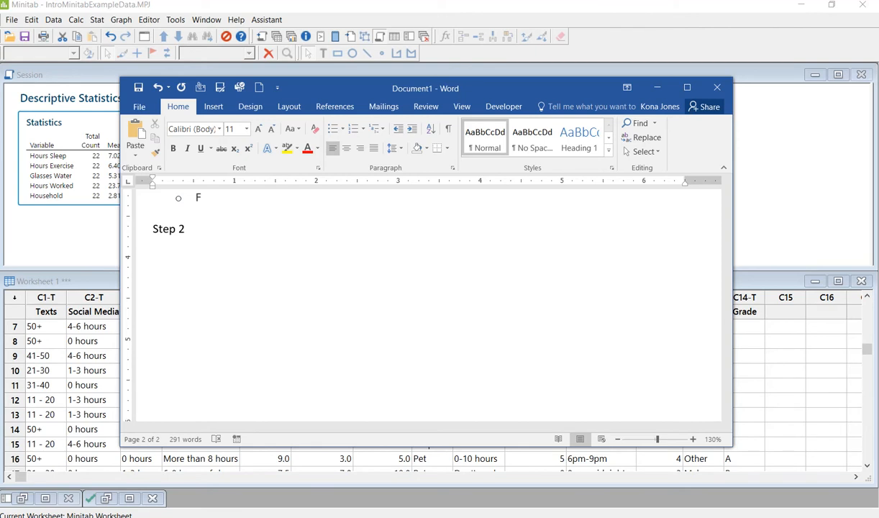
type("Descriptive Statistics")
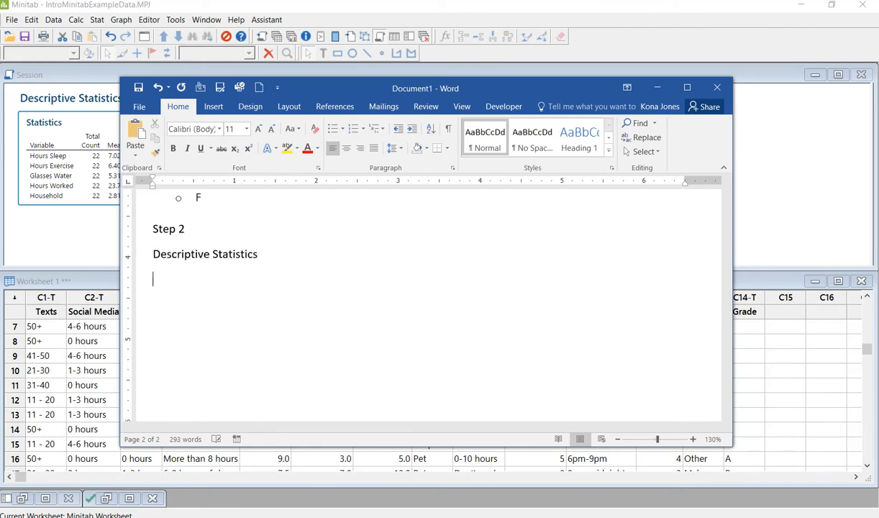
key("ctrl+v")
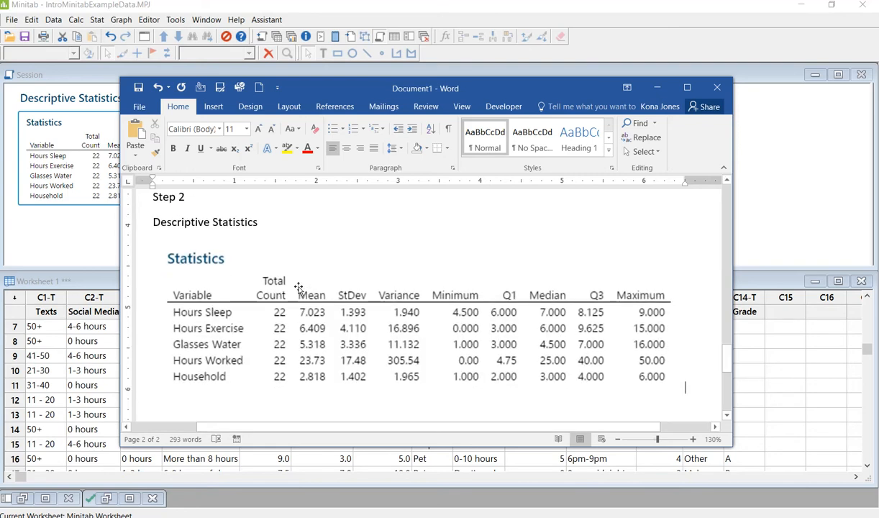
left_click(298, 288)
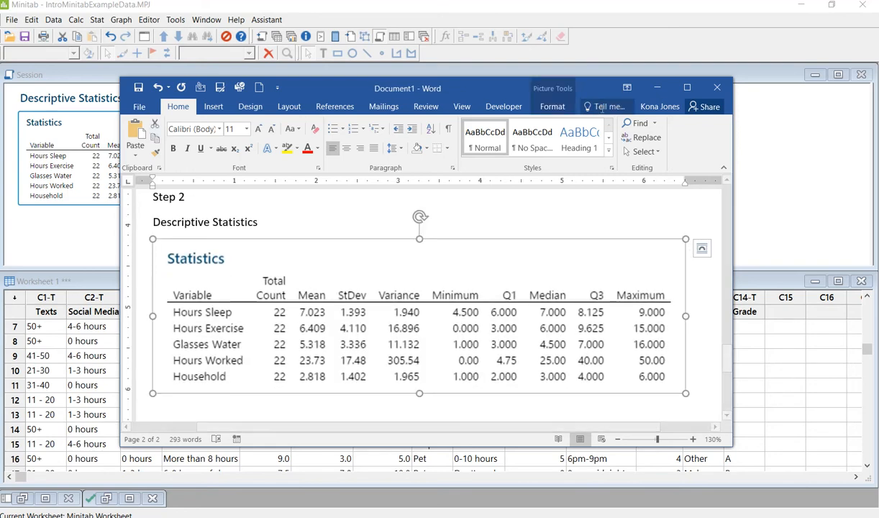
left_click_drag(480, 89, 0, 81)
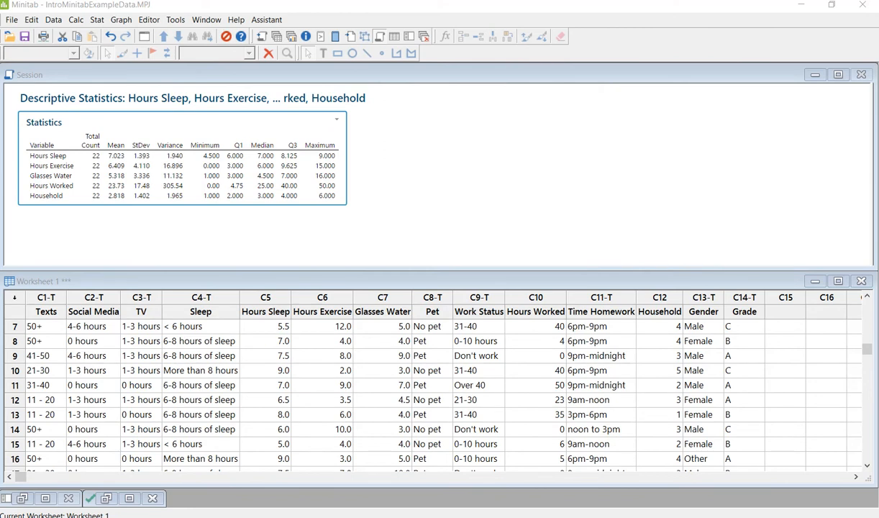
Step: Check the assignment, then open Tally Individual Variables with Percents enabled
left_click(138, 516)
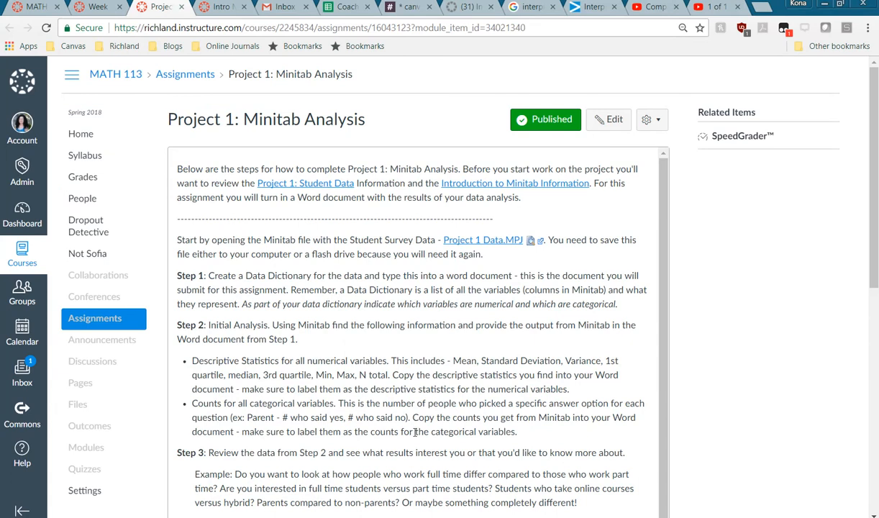
key("alt+Tab")
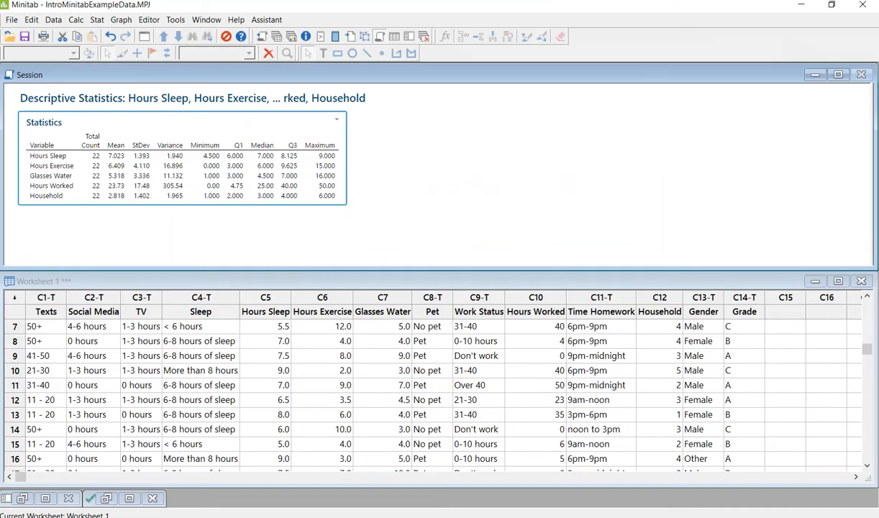
left_click(100, 22)
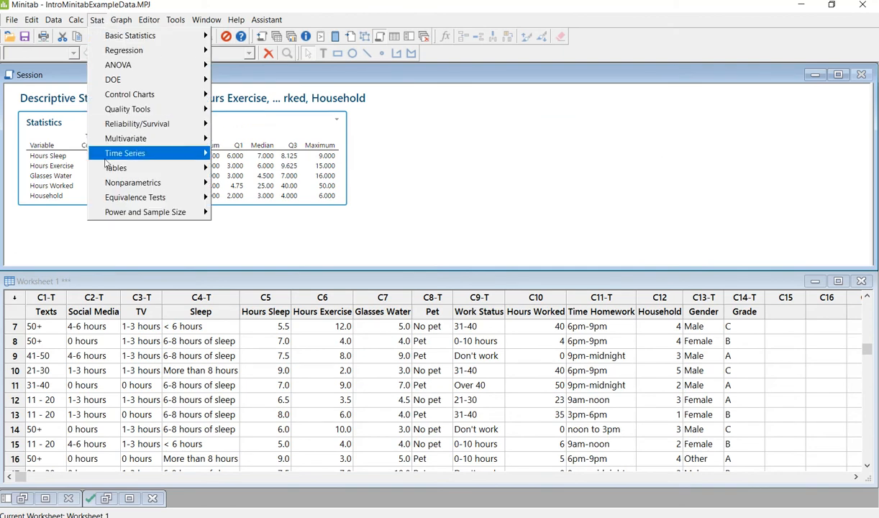
mouse_move(108, 170)
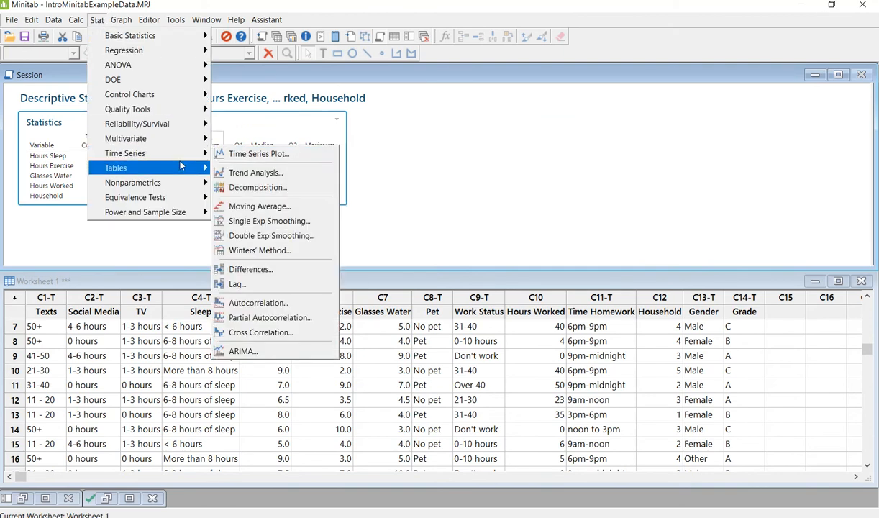
left_click(274, 169)
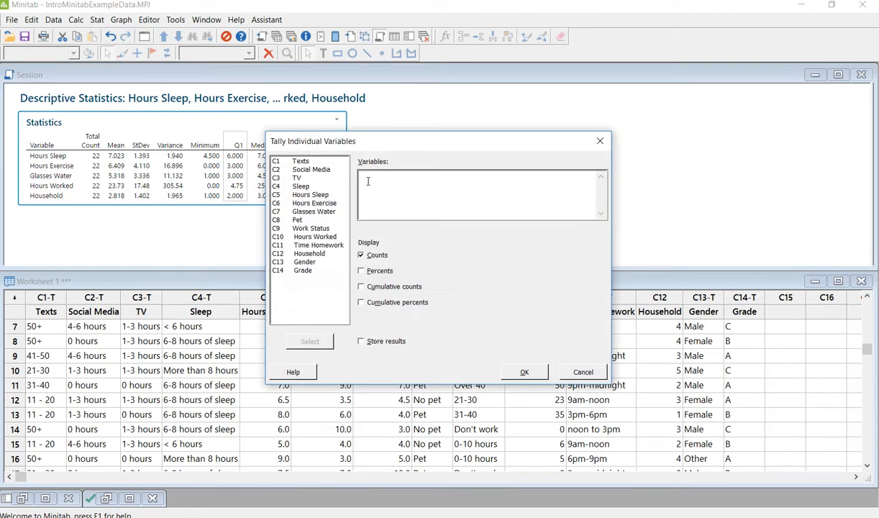
left_click(361, 271)
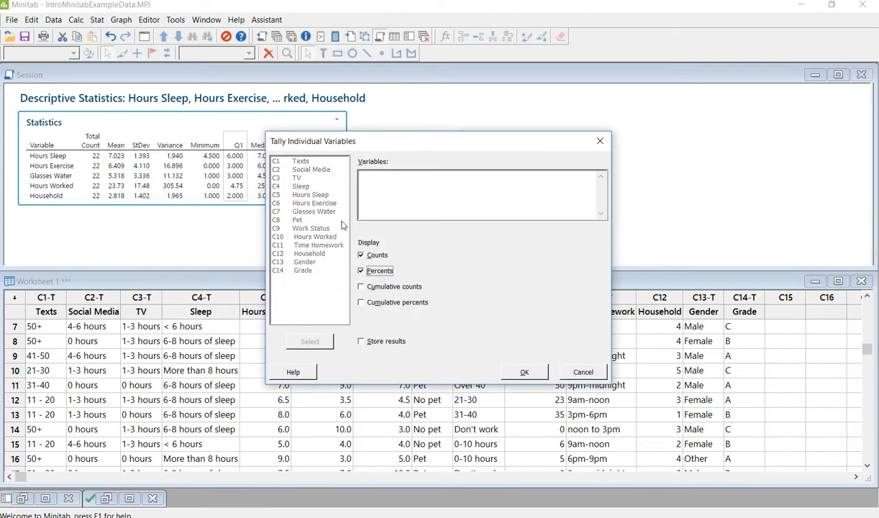
left_click(392, 187)
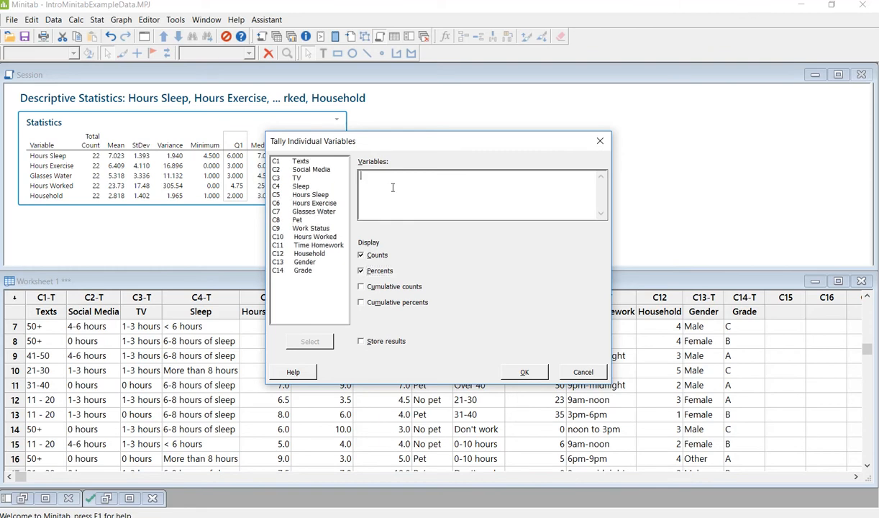
left_click_drag(410, 149, 517, 126)
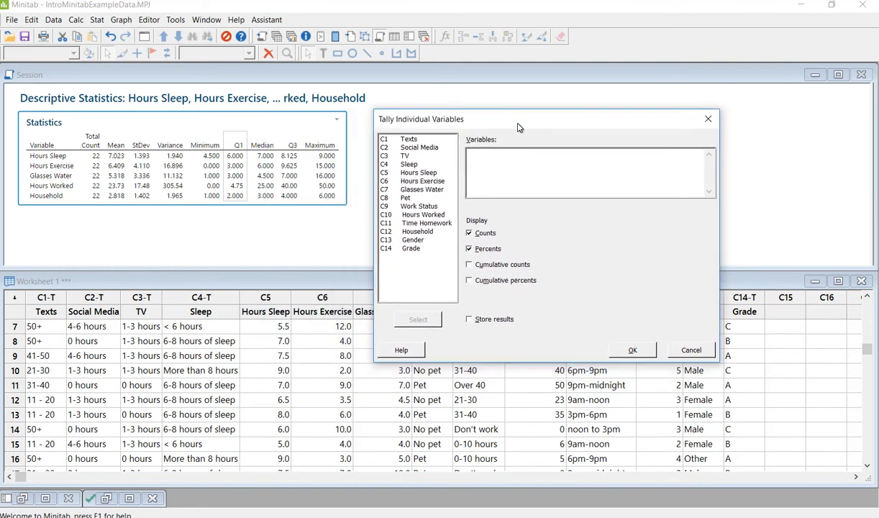
Step: Tally Texts, Social Media, Sleep, Pet, Work Status, Time Homework, Gender and Grade
double_click(408, 139)
double_click(412, 148)
double_click(409, 164)
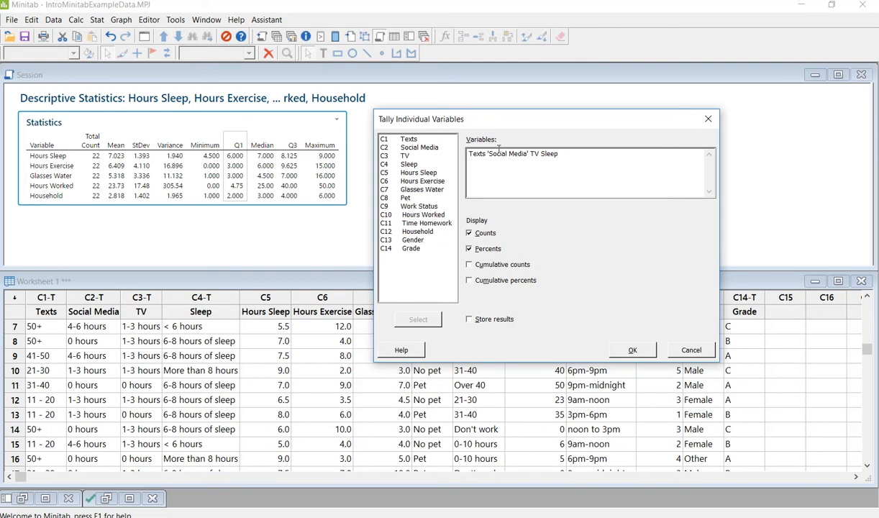
left_click_drag(512, 121, 263, 347)
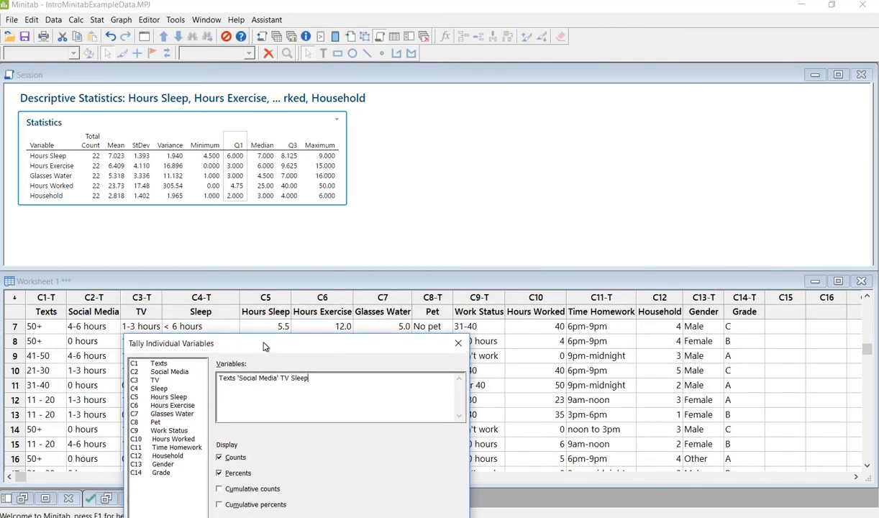
double_click(165, 422)
double_click(167, 430)
double_click(164, 447)
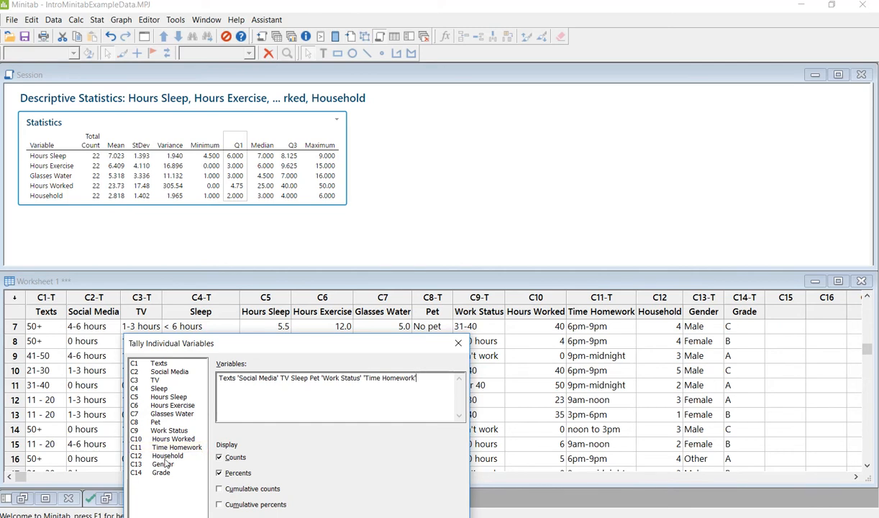
double_click(163, 464)
double_click(162, 473)
left_click_drag(266, 355, 499, 140)
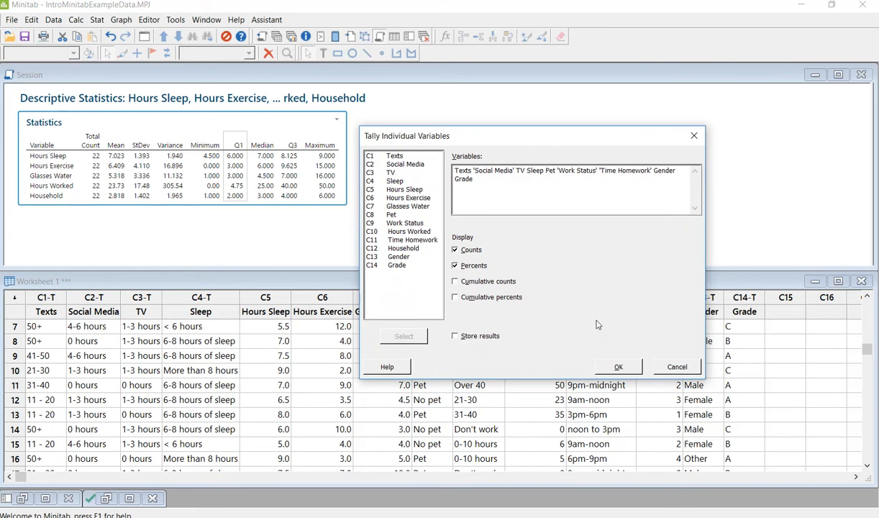
left_click(616, 368)
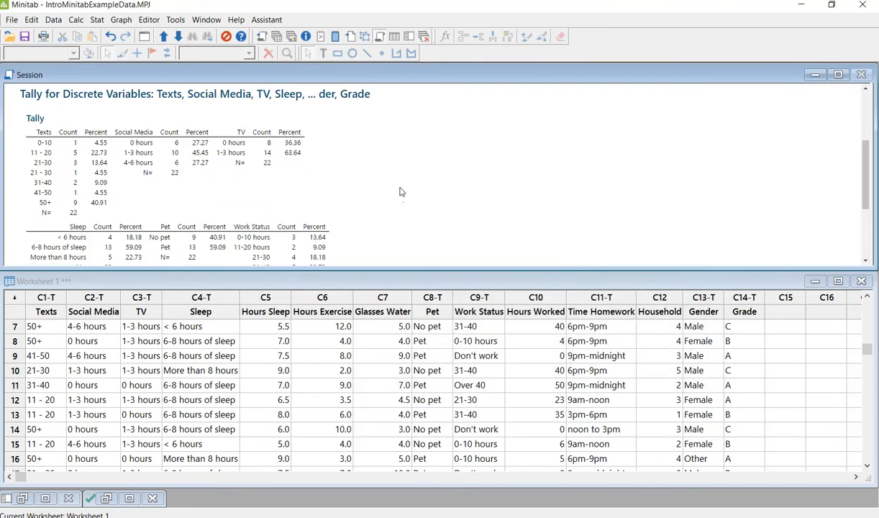
Step: Copy the Minitab Tally output as a picture and bring the Word window back in front
scroll(401, 190, "down", 4)
scroll(401, 189, "up", 6)
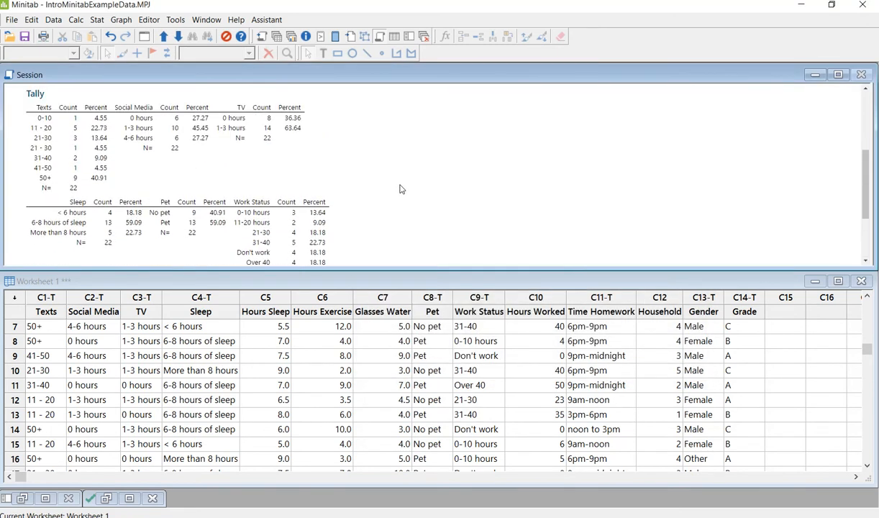
right_click(328, 153)
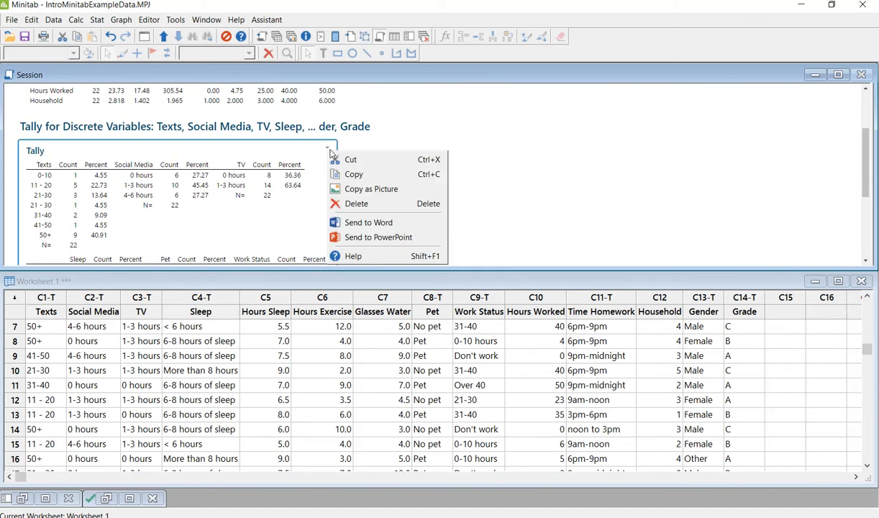
left_click(342, 190)
left_click_drag(1, 119, 514, 68)
scroll(492, 368, "down", 1)
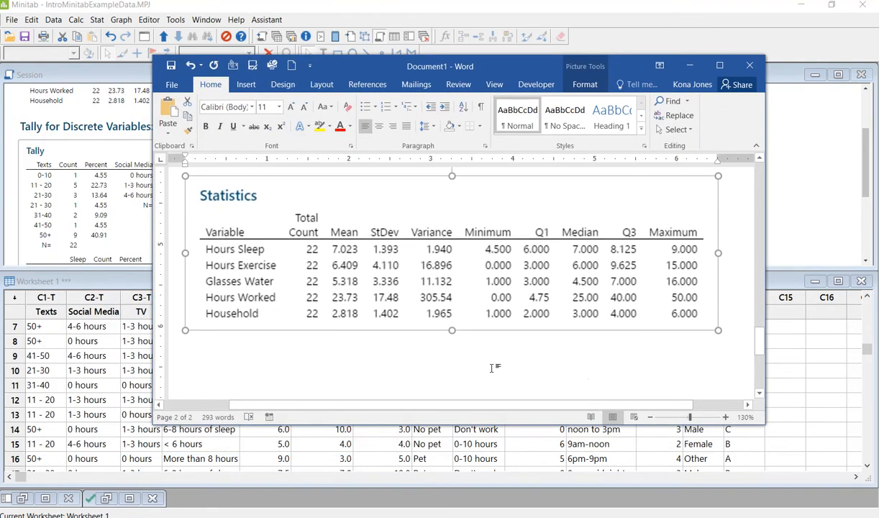
Step: Add a 'Categorical Counts/Tally' heading on a new line below the Statistics table
left_click(728, 328)
key("Return")
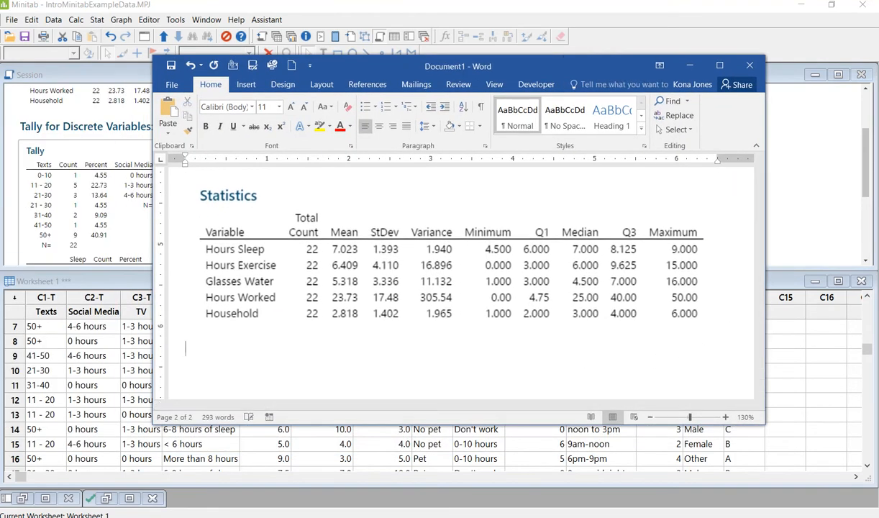
scroll(447, 288, "up", 2)
scroll(447, 288, "down", 2)
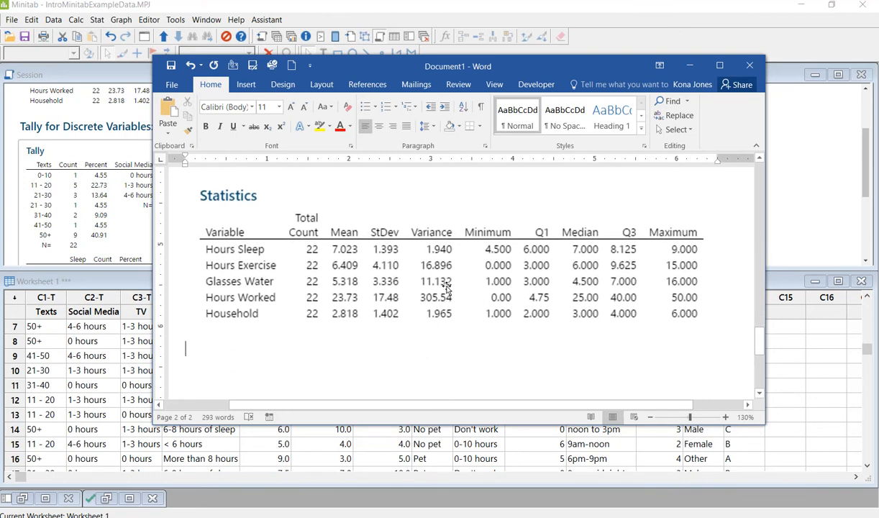
type("Ca")
key("BackSpace")
key("BackSpace")
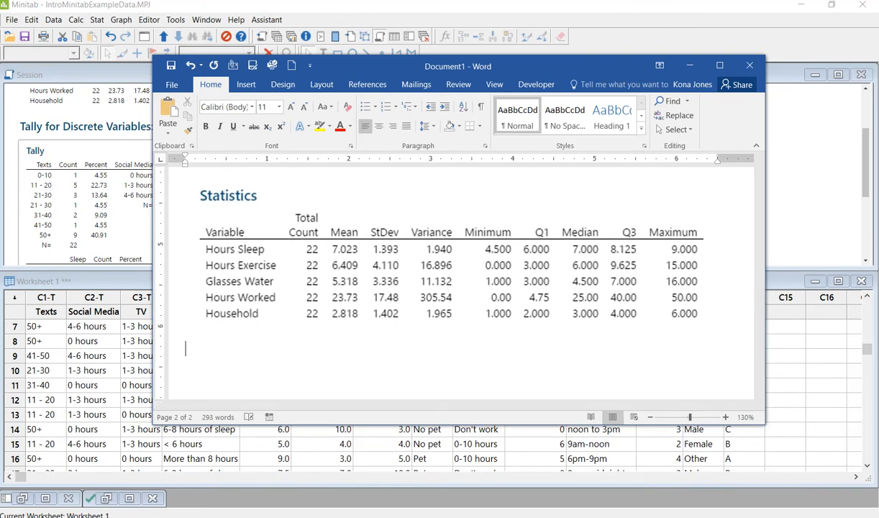
type("Categorical Counts/Tally")
key("Return")
scroll(446, 277, "down", 10)
scroll(427, 276, "up", 5)
scroll(426, 277, "up", 5)
scroll(427, 278, "down", 8)
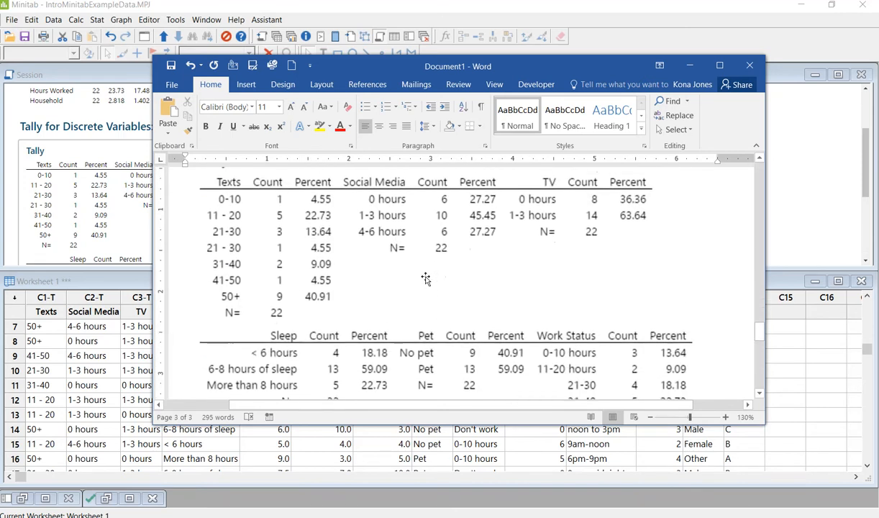
Step: Shrink the pasted Tally picture and the Statistics picture to fit the page width
left_click(427, 278)
scroll(426, 278, "up", 4)
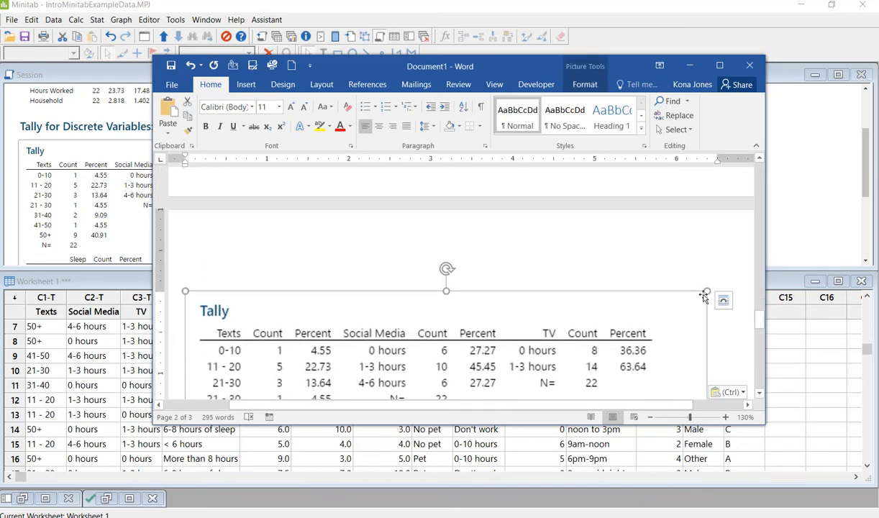
left_click_drag(706, 290, 524, 365)
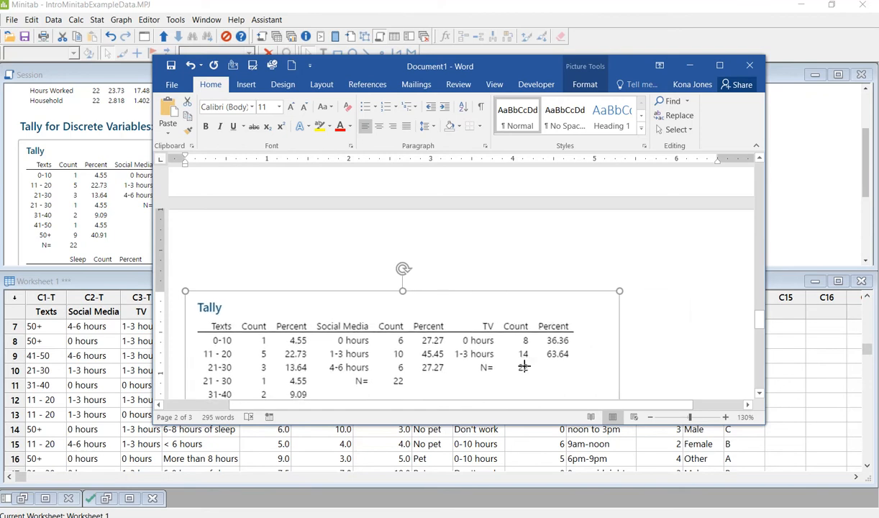
scroll(587, 321, "up", 5)
scroll(587, 322, "up", 5)
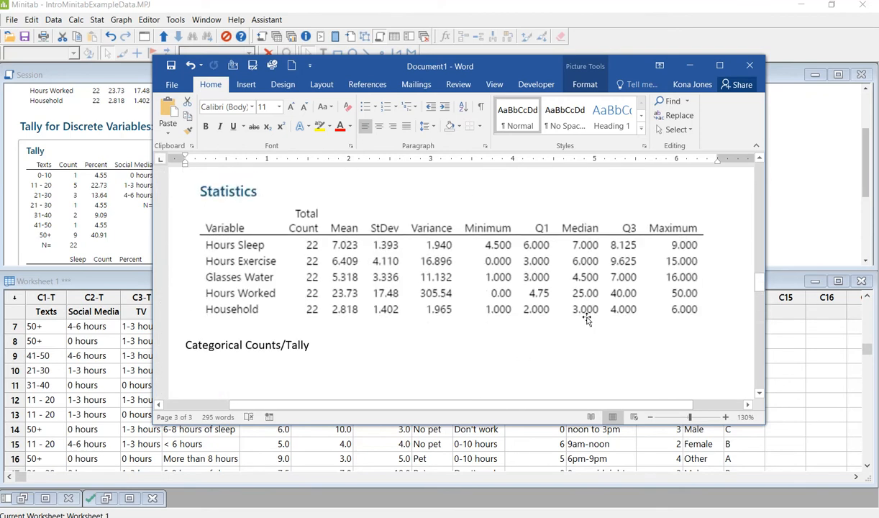
scroll(584, 319, "up", 3)
scroll(585, 338, "down", 1)
left_click(571, 335)
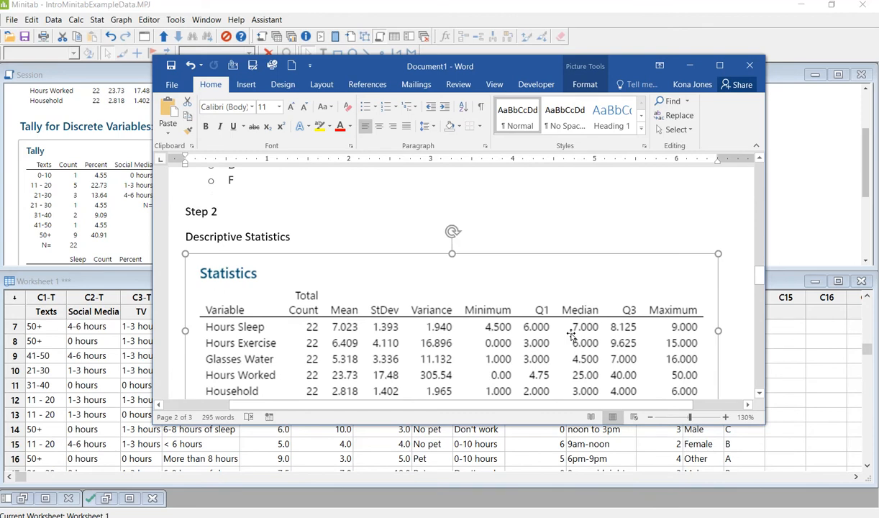
left_click_drag(716, 256, 608, 292)
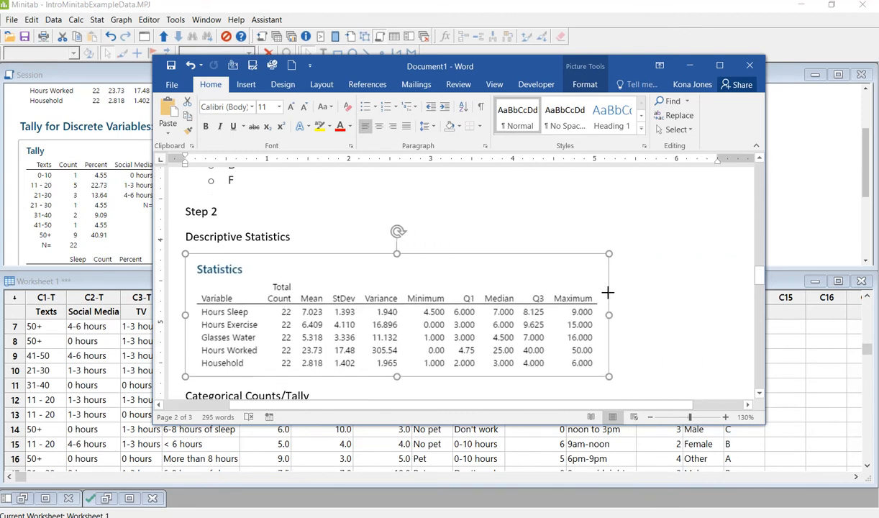
left_click(674, 327)
Step: Shrink the Tally picture further and adjust the bottom page margin
scroll(674, 327, "down", 10)
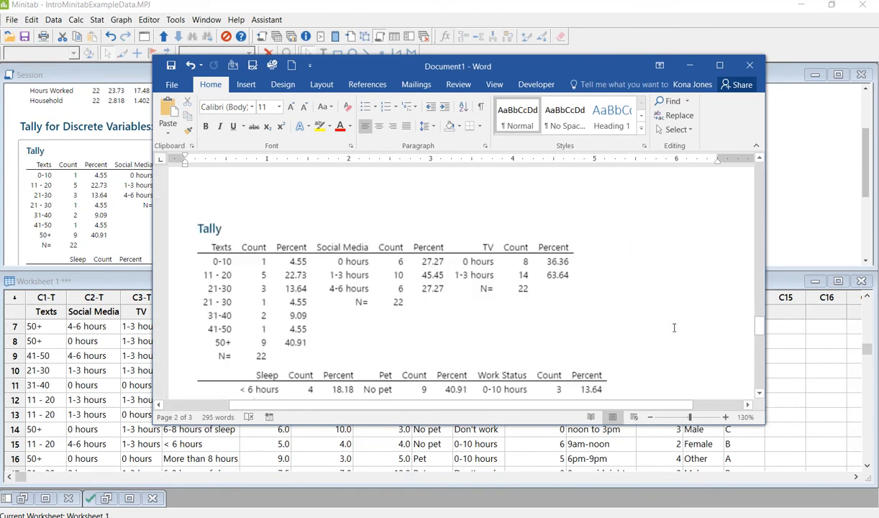
scroll(673, 327, "down", 2)
scroll(633, 331, "up", 10)
left_click(485, 245)
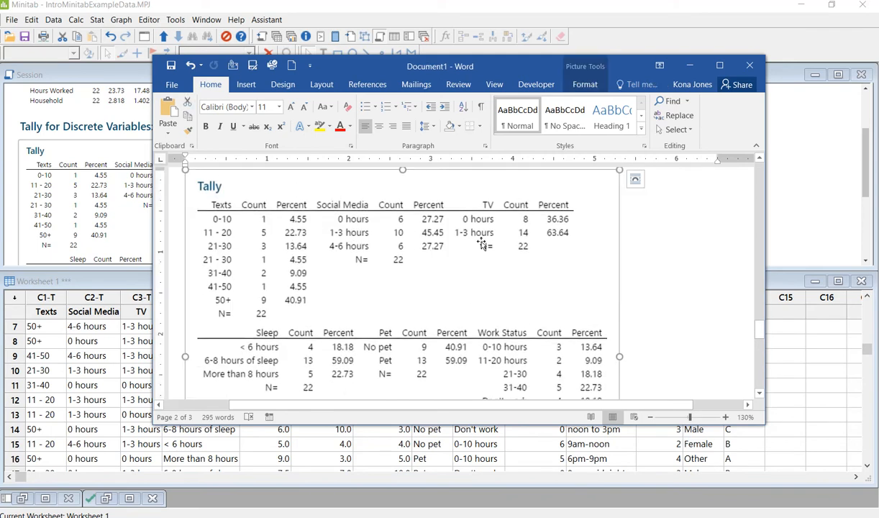
scroll(624, 253, "up", 3)
left_click_drag(619, 333, 544, 368)
scroll(573, 345, "down", 4)
scroll(580, 313, "up", 5)
left_click(267, 208)
scroll(187, 277, "up", 2)
left_click_drag(159, 280, 160, 314)
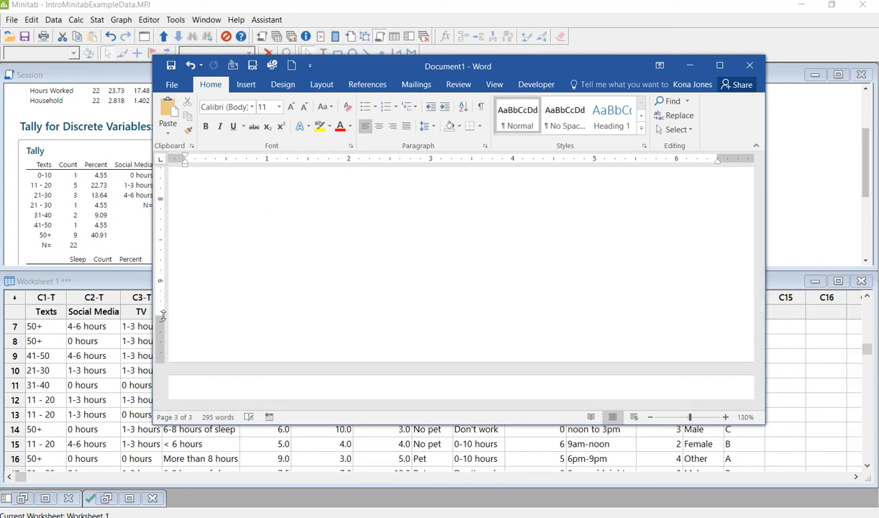
Step: Adjust the top page margin of the Word document
scroll(270, 302, "up", 15)
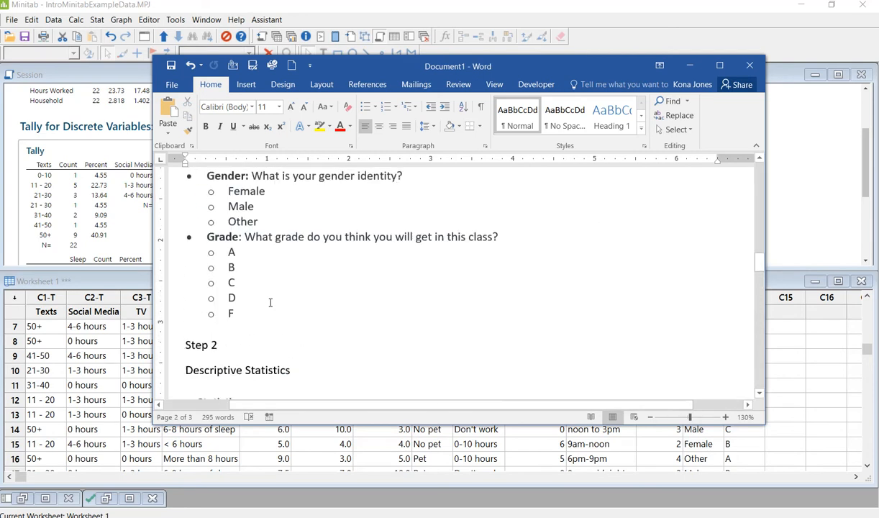
left_click_drag(160, 280, 160, 249)
scroll(388, 320, "down", 15)
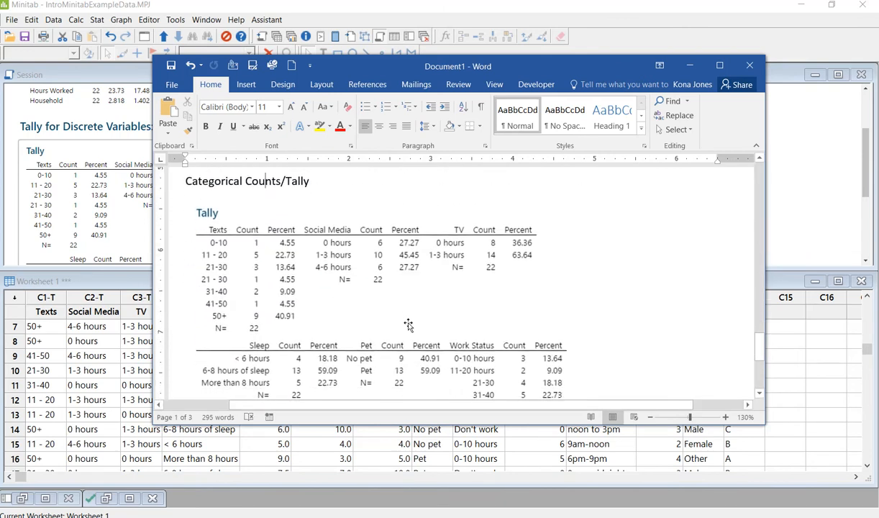
scroll(407, 324, "up", 8)
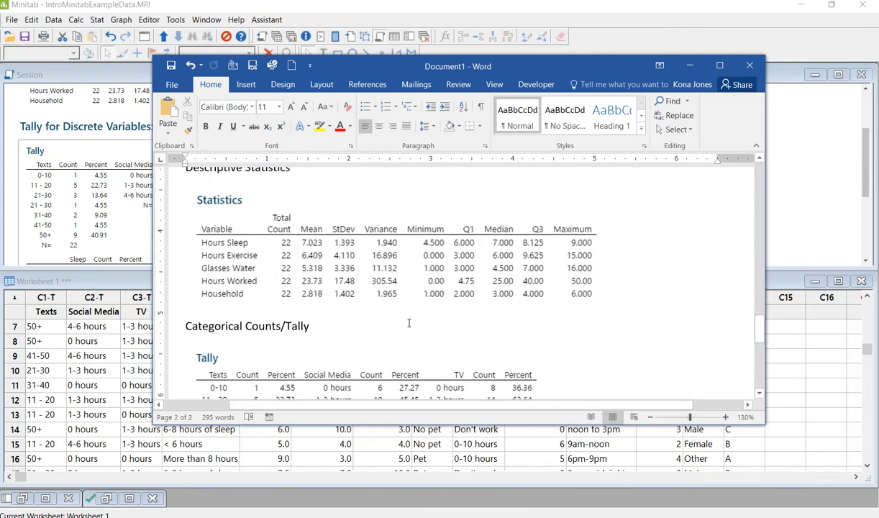
scroll(409, 324, "down", 6)
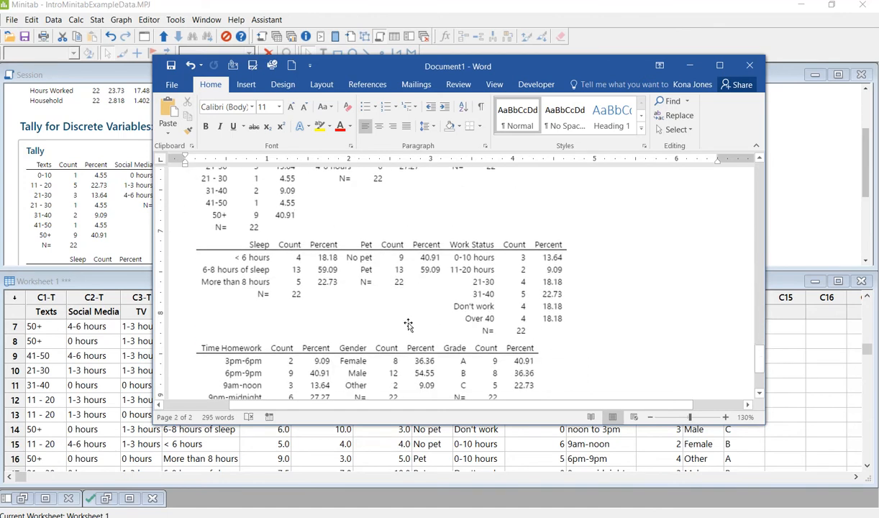
Step: Start a new page headed 'Step 3' after the last tally picture, then set Word aside
left_click(531, 302)
left_click(602, 309)
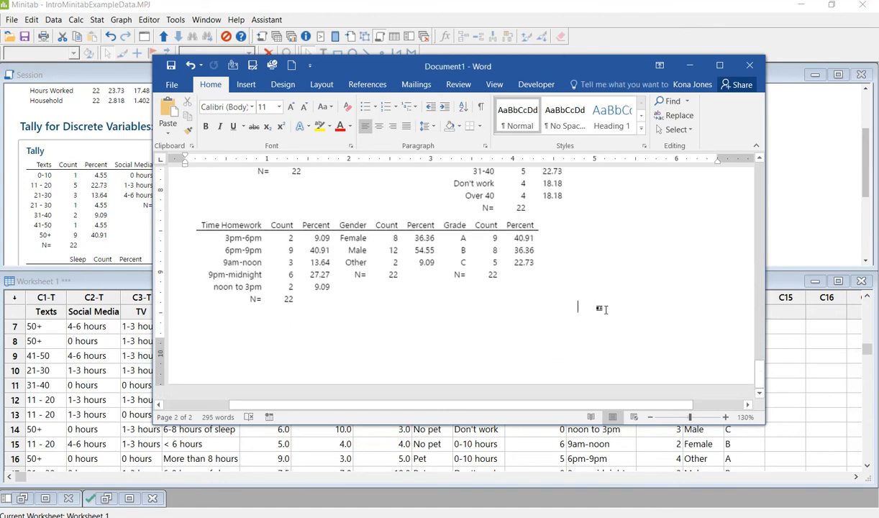
key("Return")
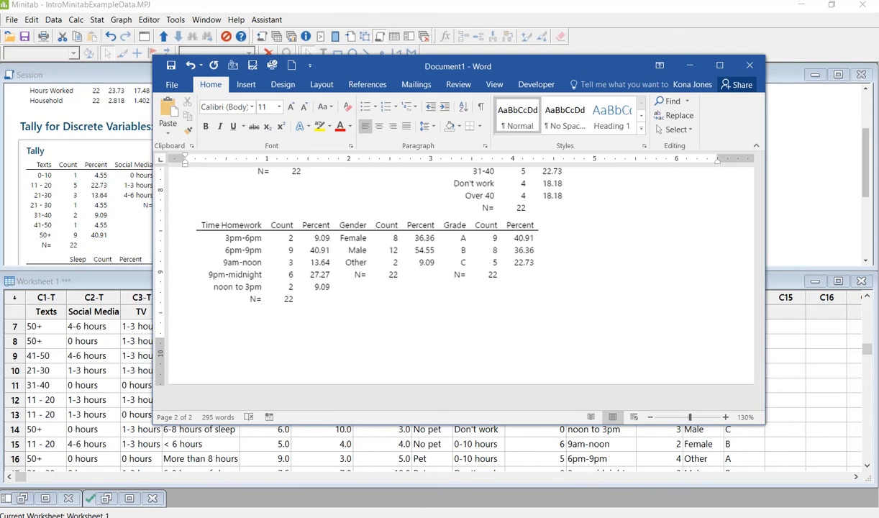
key("ctrl+Return")
type("Step 3")
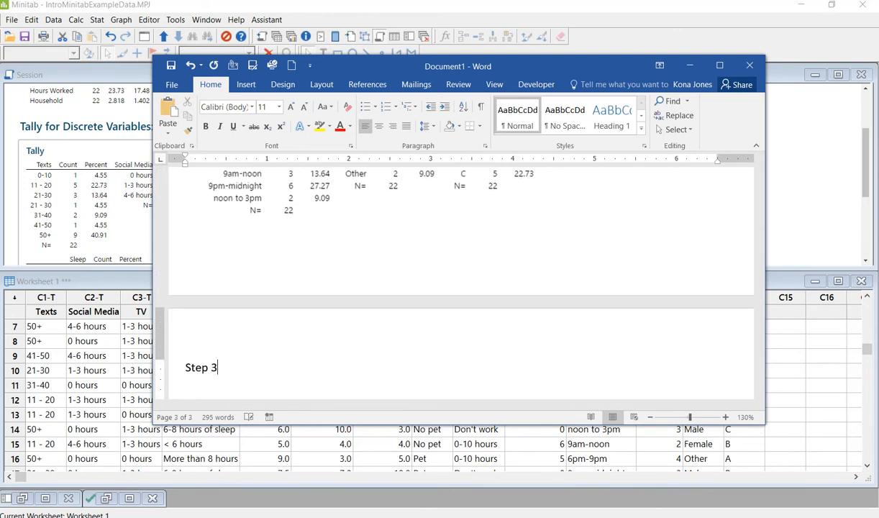
left_click_drag(498, 69, 0, 52)
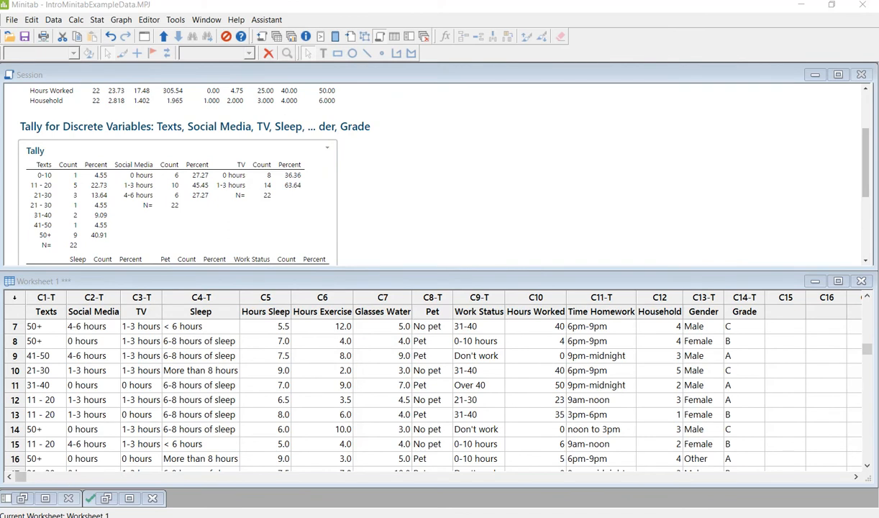
Step: Show the Project 1: Minitab Analysis assignment in Chrome, review its steps, and bring Word back
mouse_move(145, 517)
left_click(144, 475)
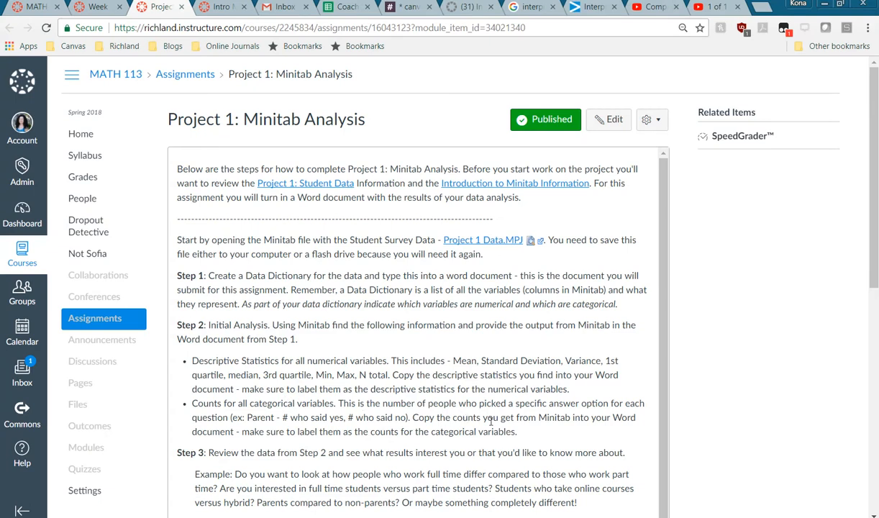
scroll(431, 324, "down", 5)
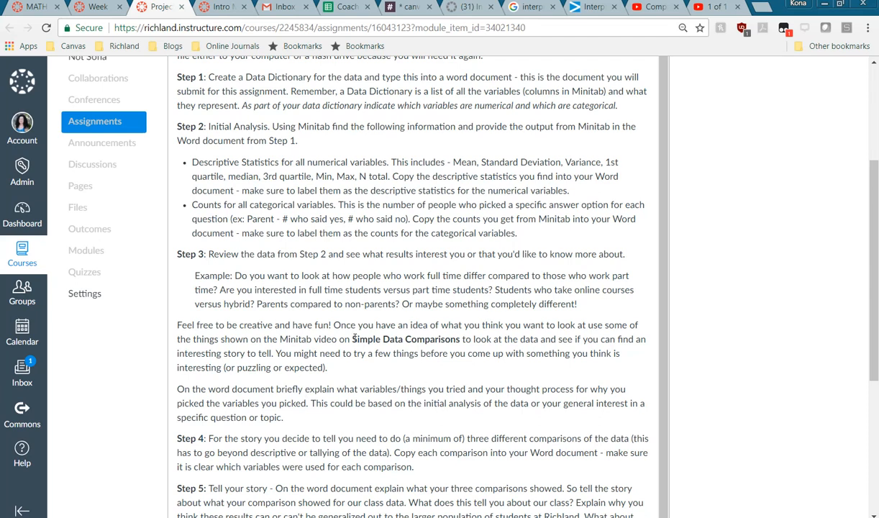
left_click_drag(353, 337, 461, 339)
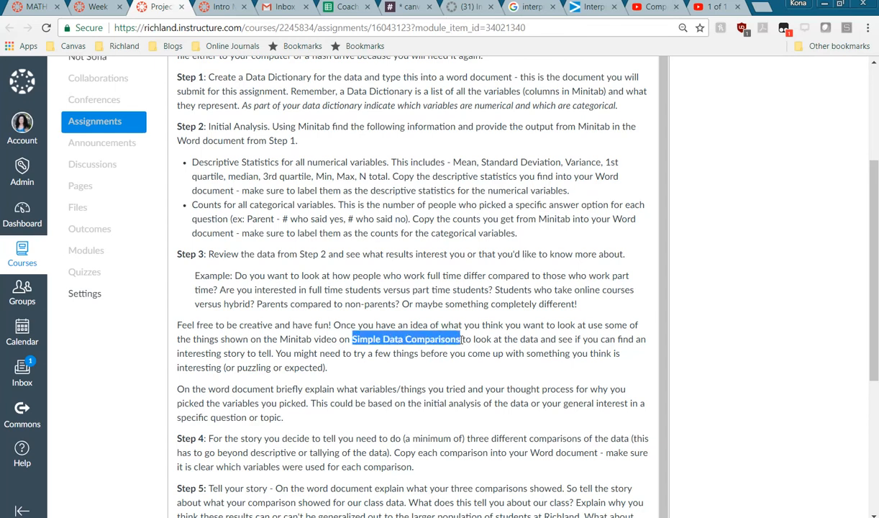
left_click(447, 354)
scroll(444, 356, "up", 3)
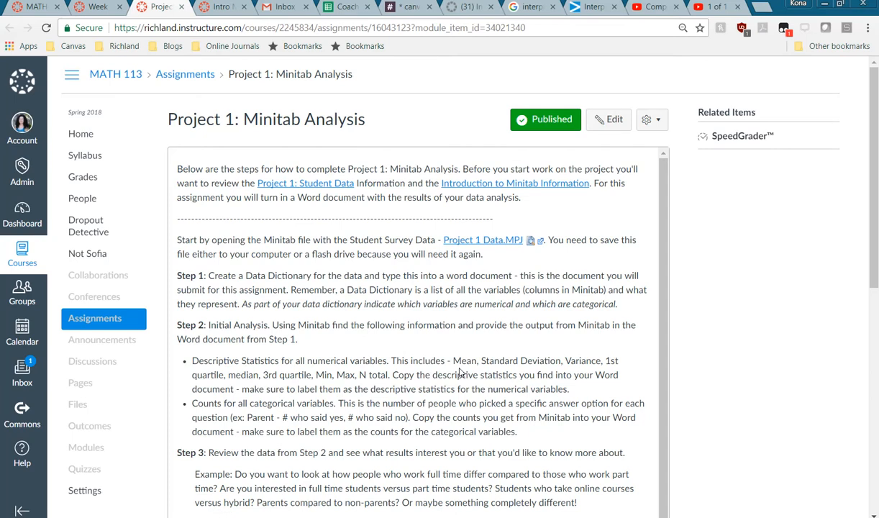
scroll(460, 372, "down", 1)
scroll(461, 372, "down", 5)
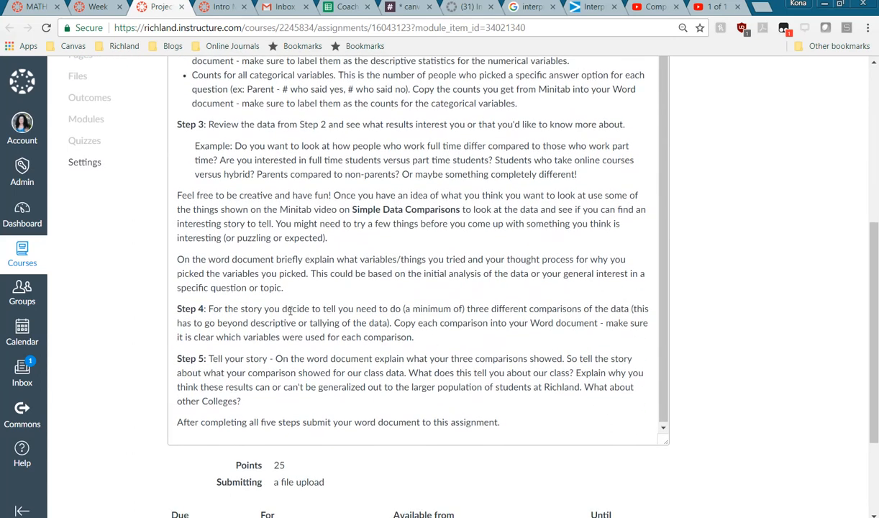
left_click_drag(2, 113, 605, 107)
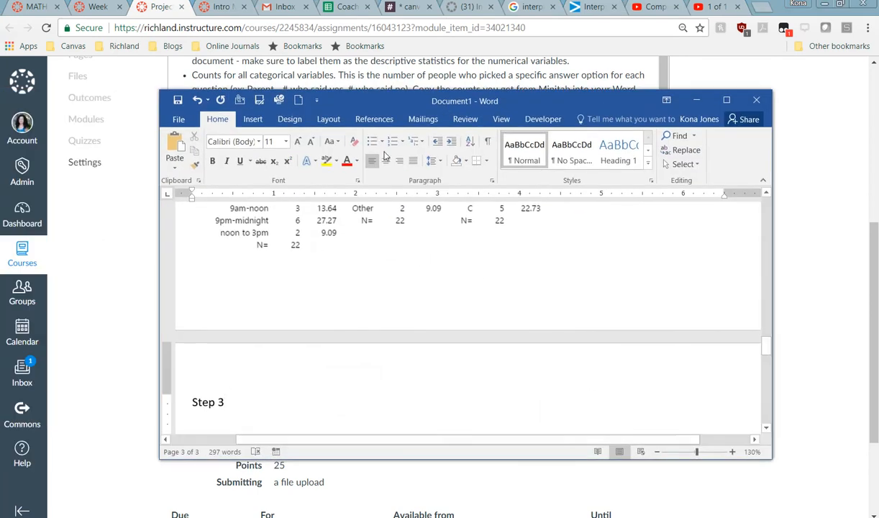
Step: Copy the Canvas paragraph about explaining which variables were tried and paste it under Step 3
left_click_drag(394, 105, 381, 312)
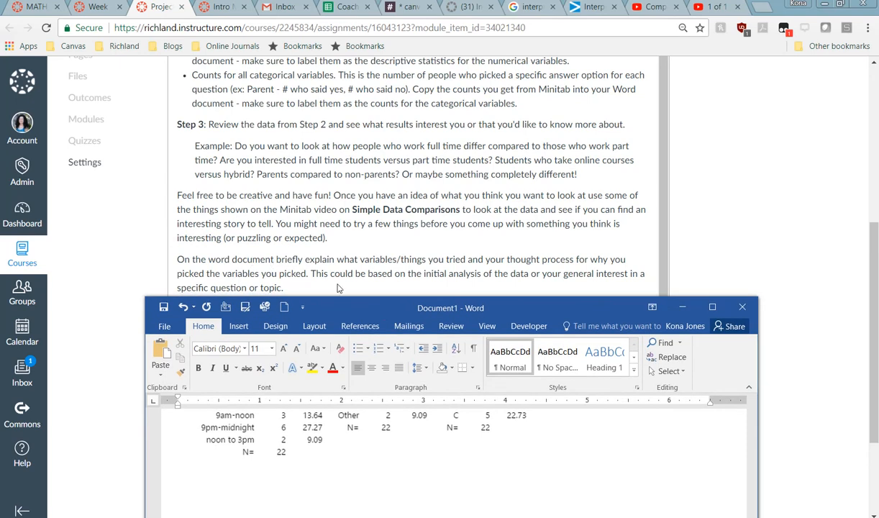
left_click(216, 248)
left_click_drag(177, 260, 314, 283)
key("ctrl+c")
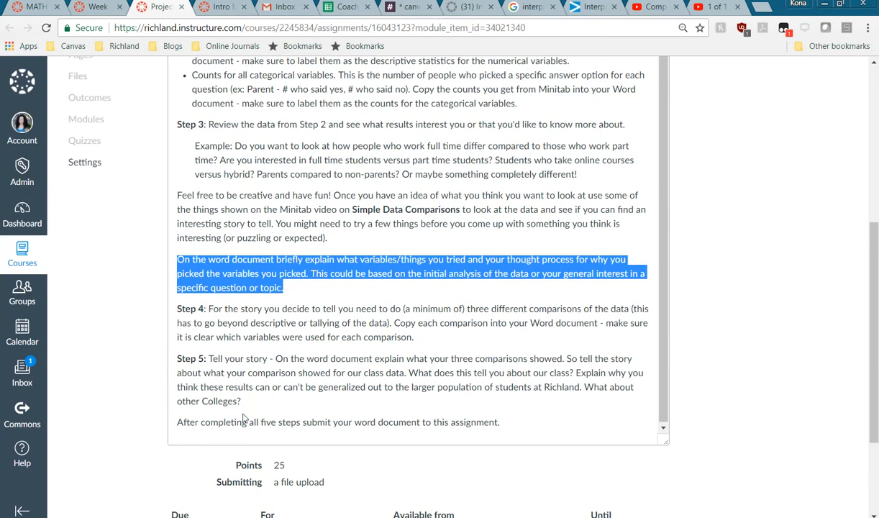
key("alt+Tab")
left_click_drag(311, 350, 313, 88)
left_click(208, 369)
key("ctrl+v")
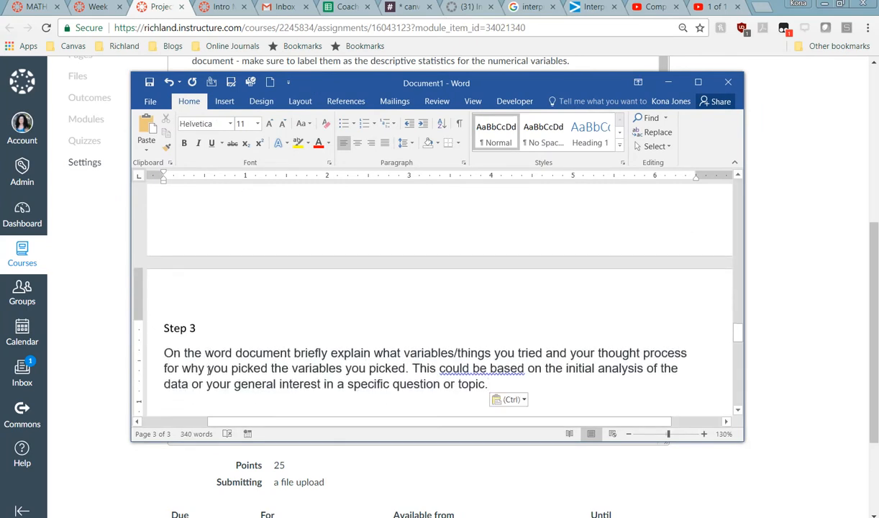
Step: Format the pasted Step 3 paragraph in Calibri with Automatic font colour
left_click_drag(489, 384, 144, 358)
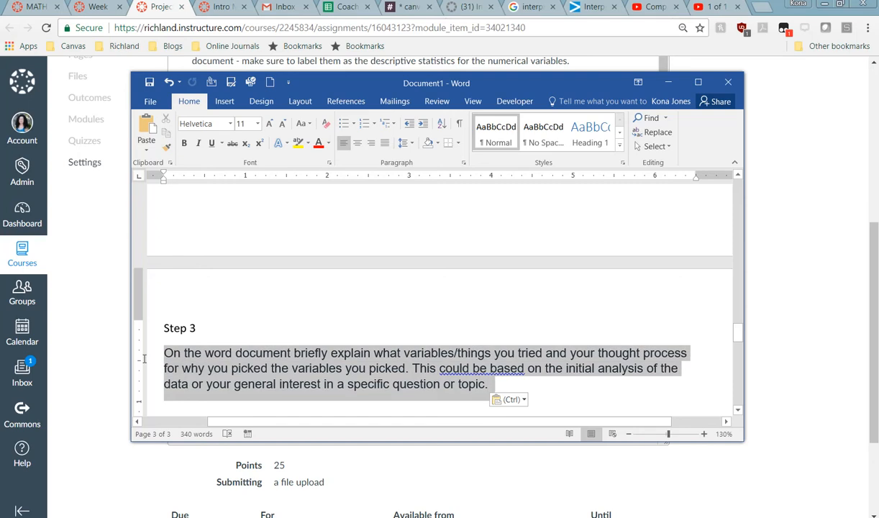
left_click(230, 123)
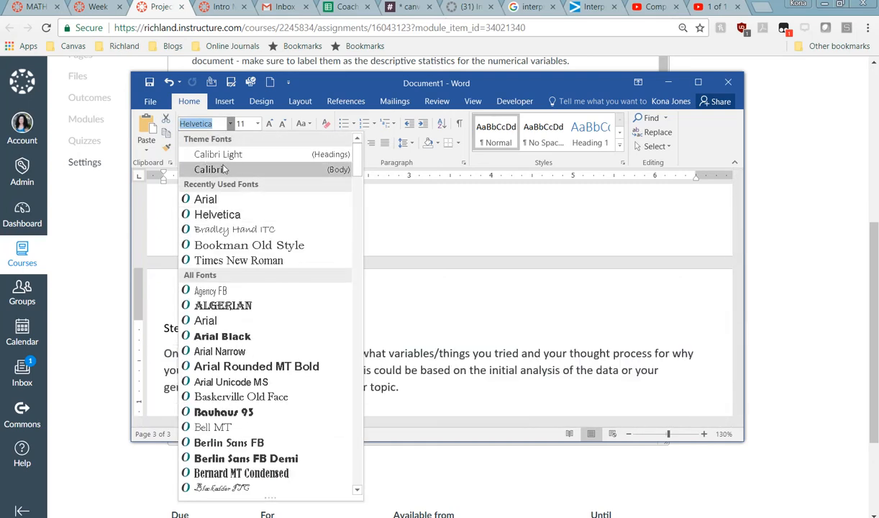
left_click(223, 169)
left_click(418, 394)
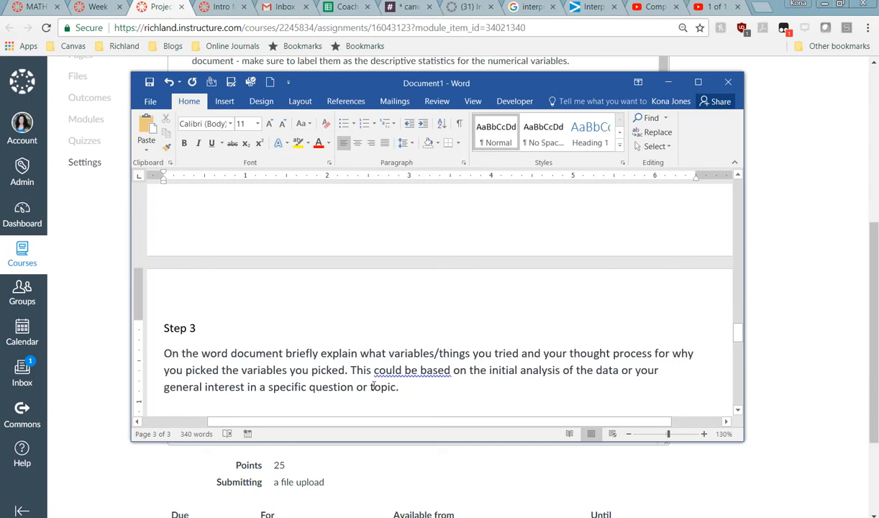
left_click_drag(413, 384, 173, 344)
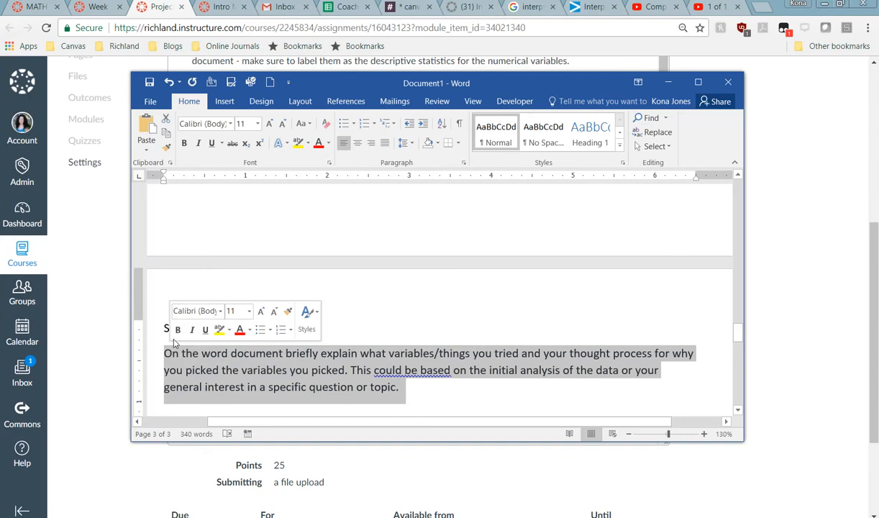
left_click(328, 143)
left_click(330, 159)
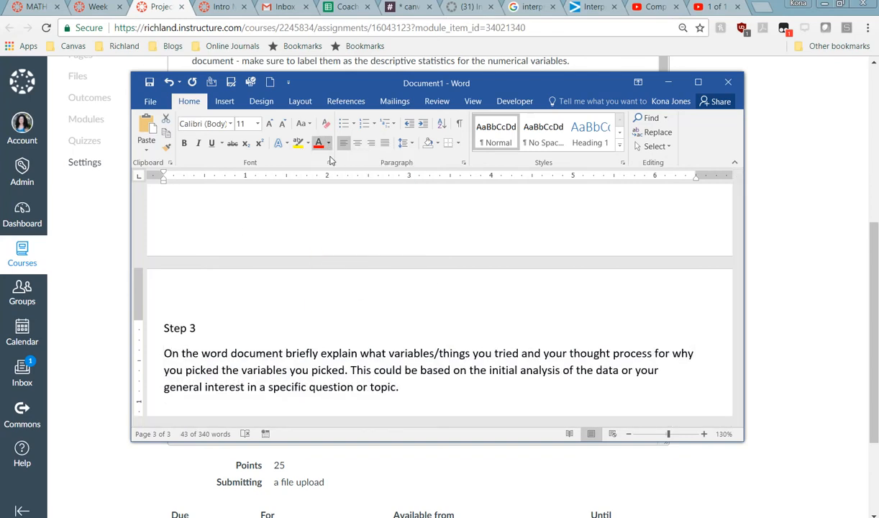
left_click(425, 387)
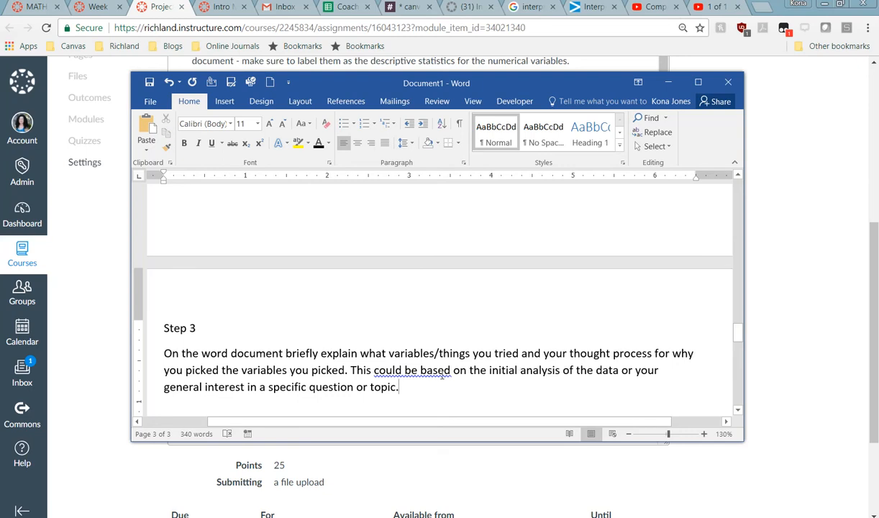
Step: Review the Tally tables in Word, then move the window aside to show Canvas Steps 3 through 5
scroll(506, 377, "up", 5)
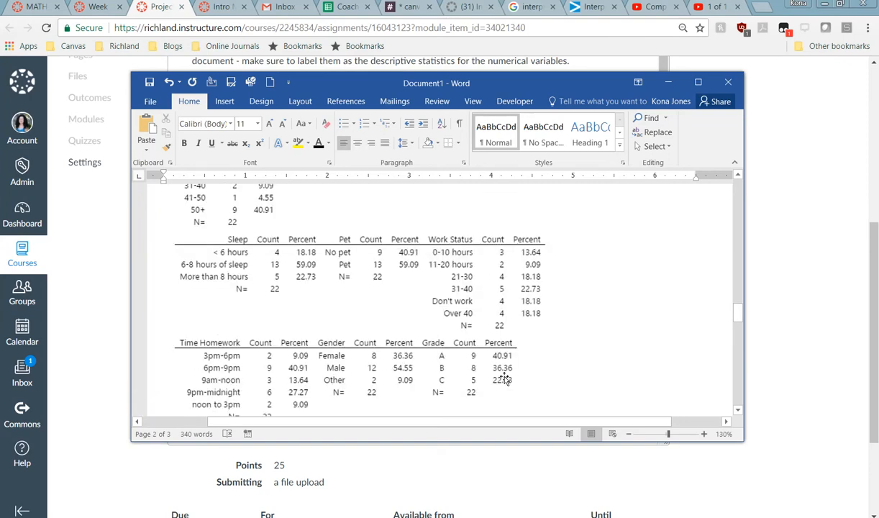
scroll(506, 377, "up", 1)
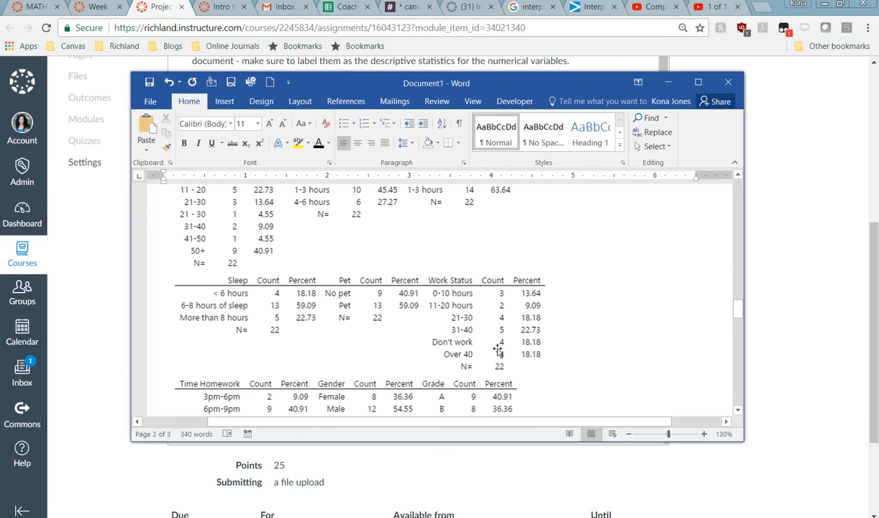
scroll(498, 350, "up", 1)
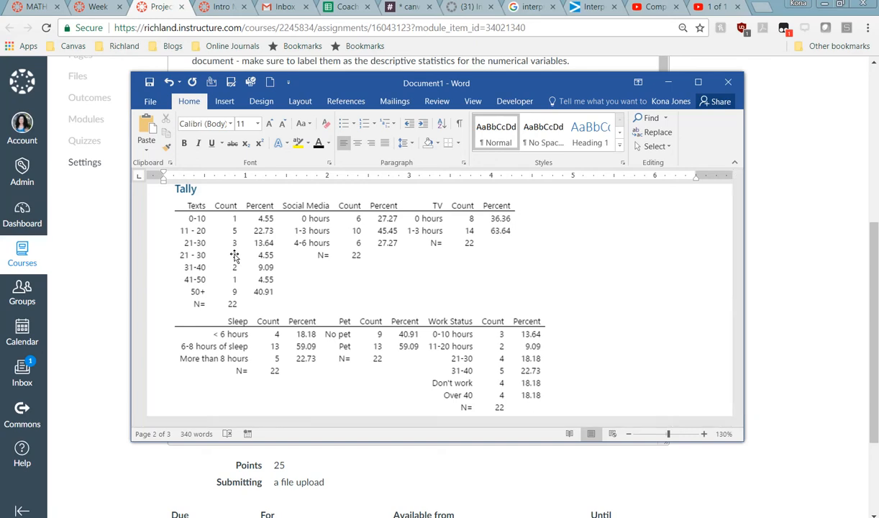
scroll(235, 257, "up", 5)
scroll(235, 256, "down", 3)
scroll(235, 255, "up", 2)
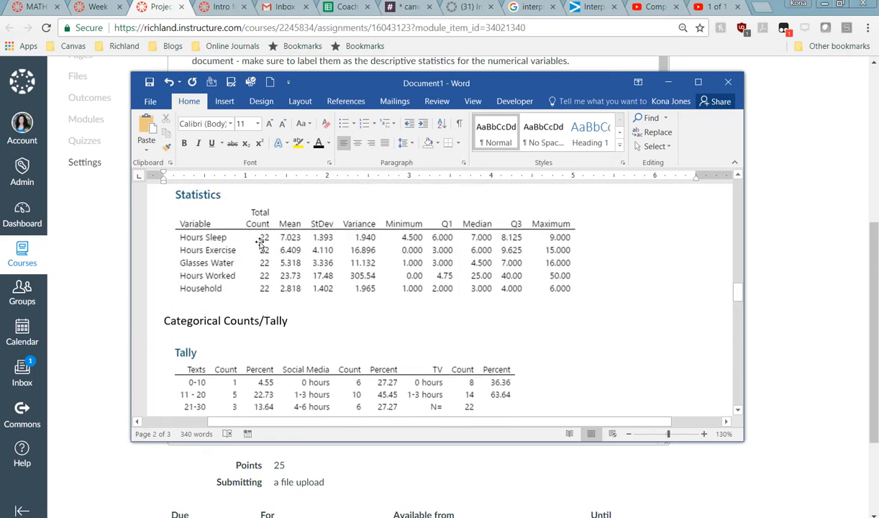
scroll(286, 272, "down", 2)
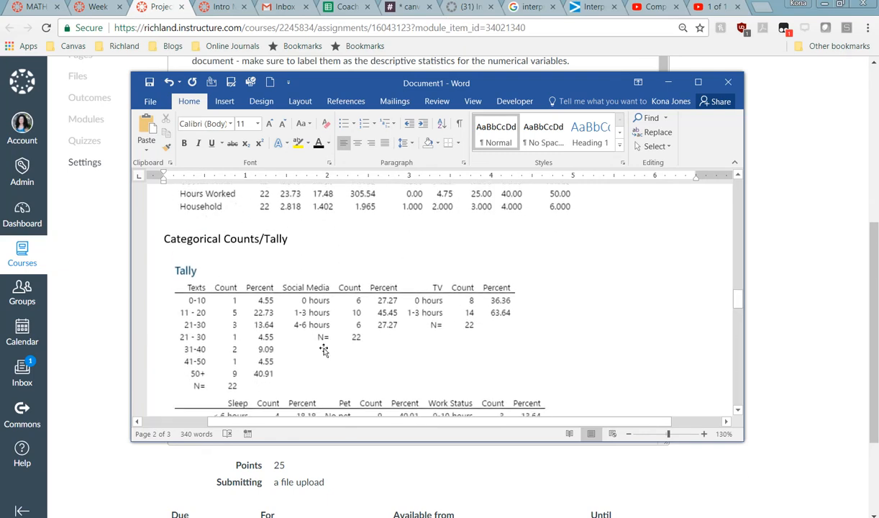
scroll(302, 302, "down", 1)
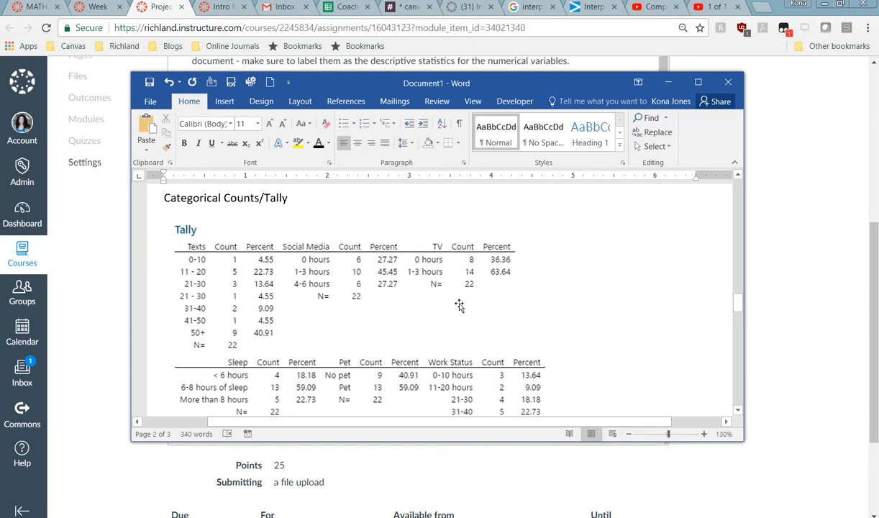
scroll(459, 305, "down", 1)
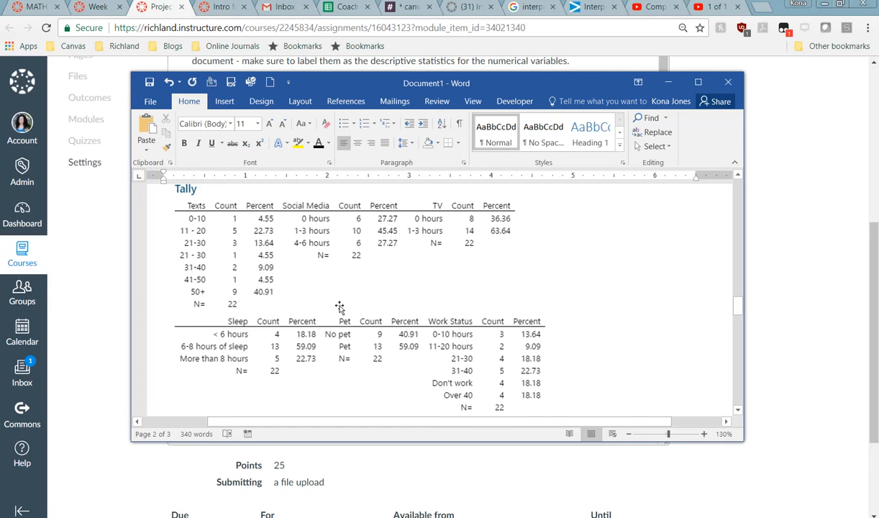
left_click_drag(400, 84, 0, 85)
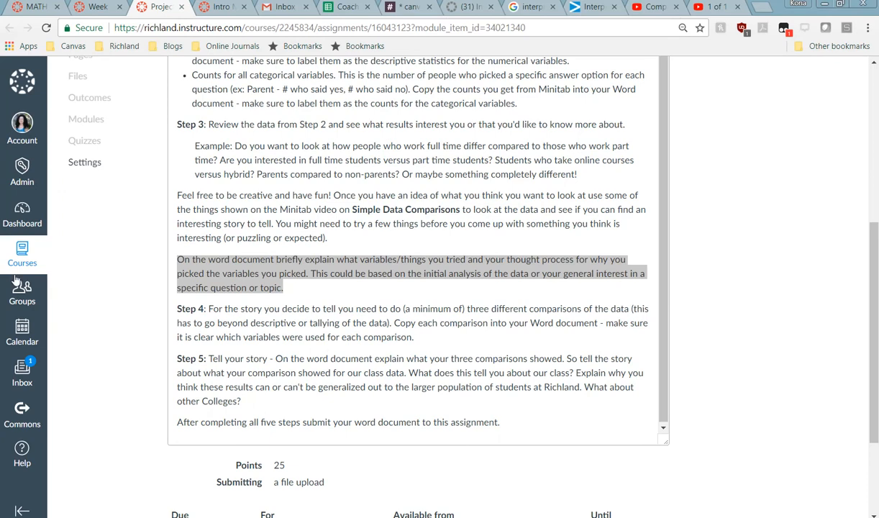
Step: Glance at Minitab, then open the Introduction to Minitab page's Comparing Data section and bring Word back
mouse_move(339, 517)
left_click(333, 516)
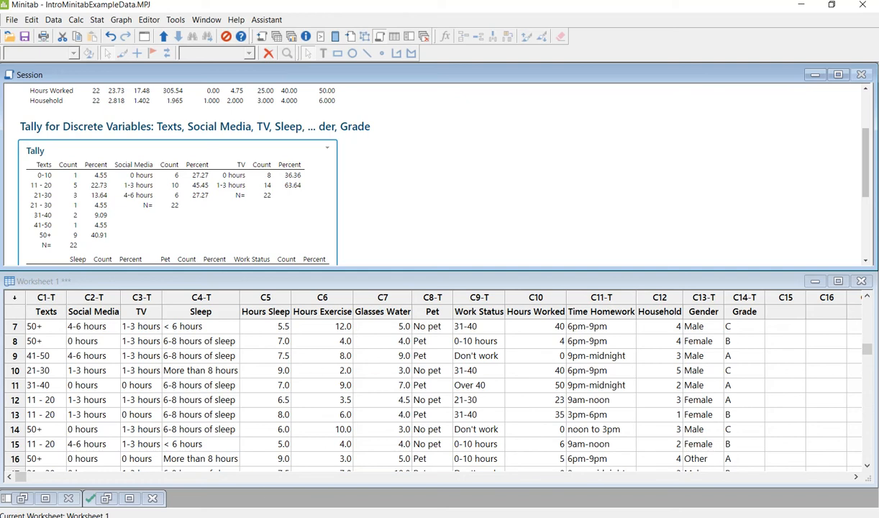
left_click(249, 516)
scroll(394, 163, "up", 10)
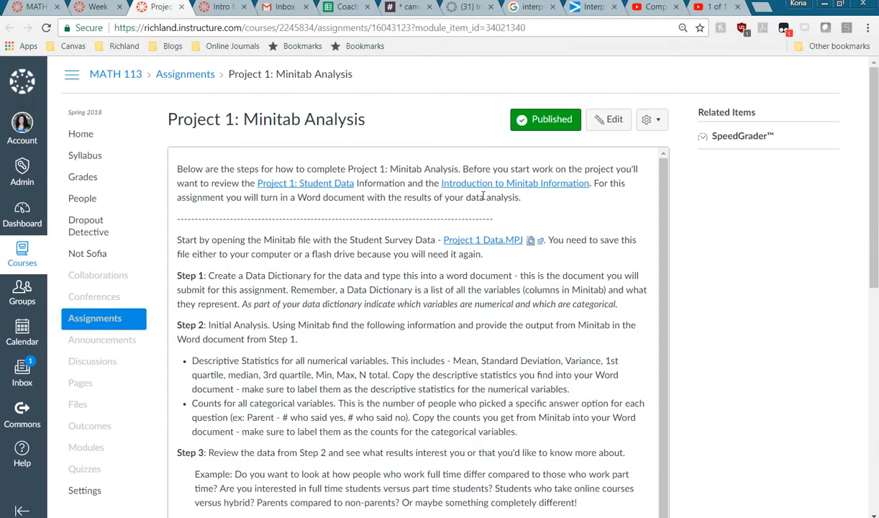
left_click(213, 9)
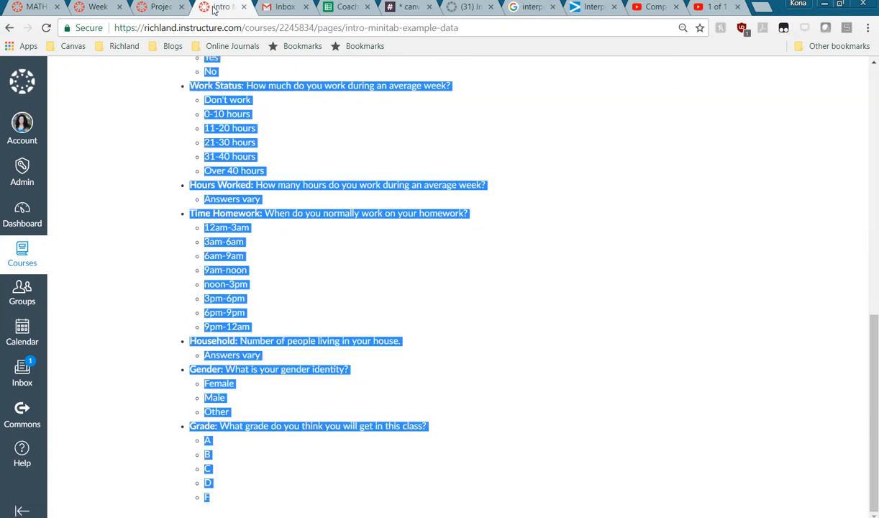
left_click(10, 27)
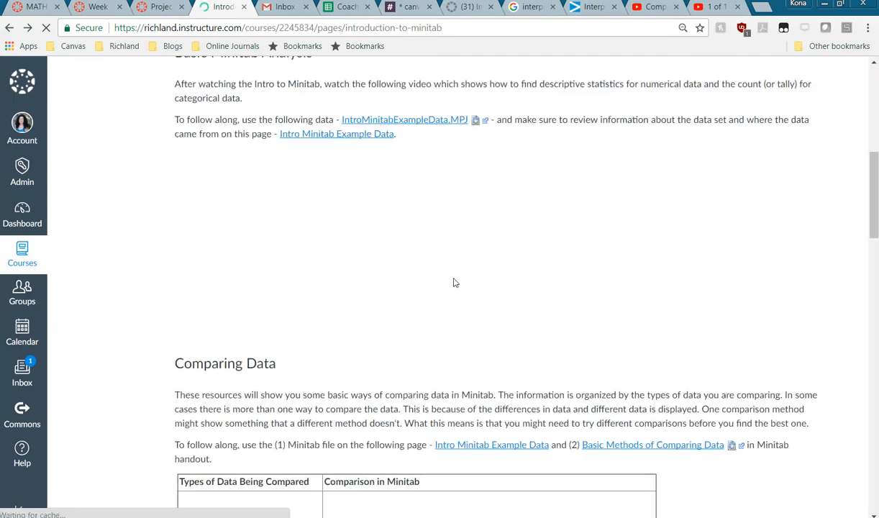
scroll(543, 306, "down", 3)
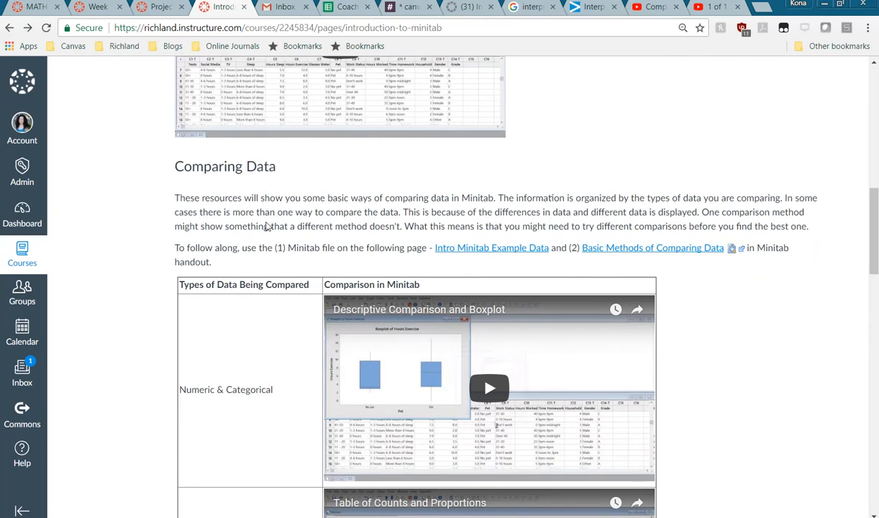
scroll(266, 226, "down", 1)
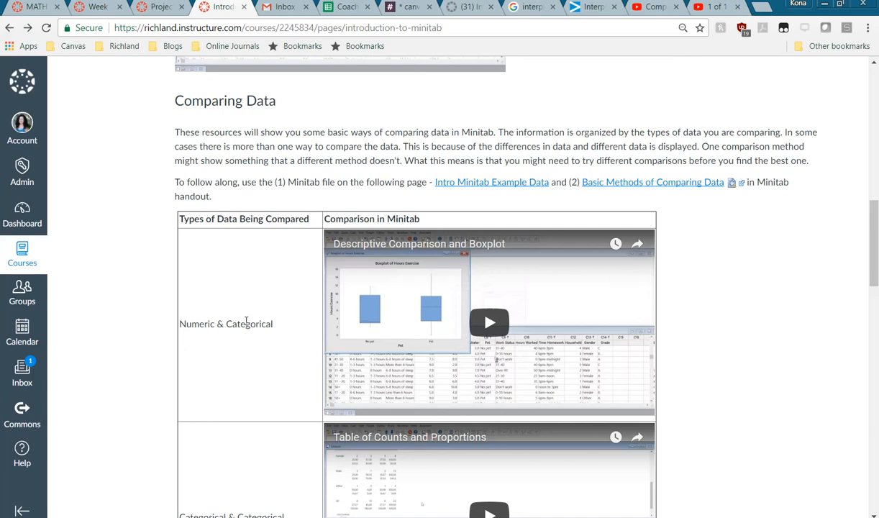
scroll(246, 321, "down", 3)
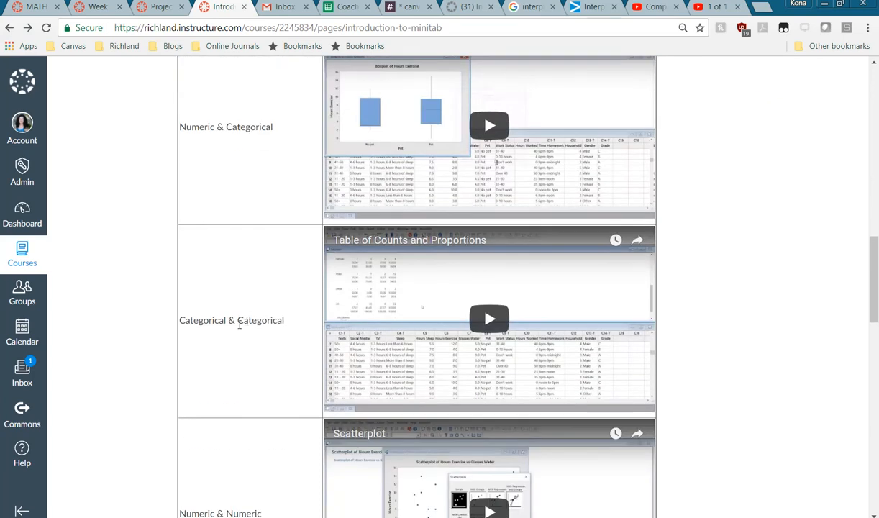
scroll(239, 323, "down", 2)
left_click_drag(0, 117, 541, 98)
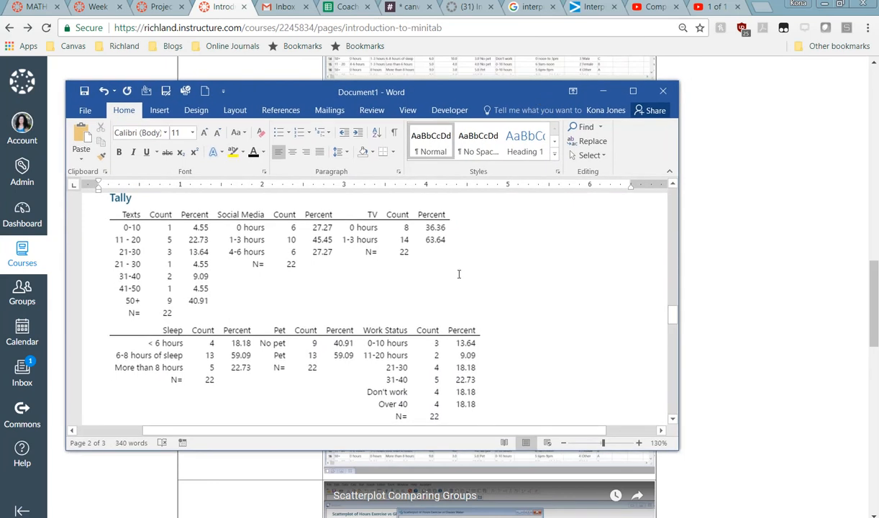
Step: Append ' (Categorical)' after the 'Do you own a Pet?' question in the data dictionary
scroll(458, 275, "up", 15)
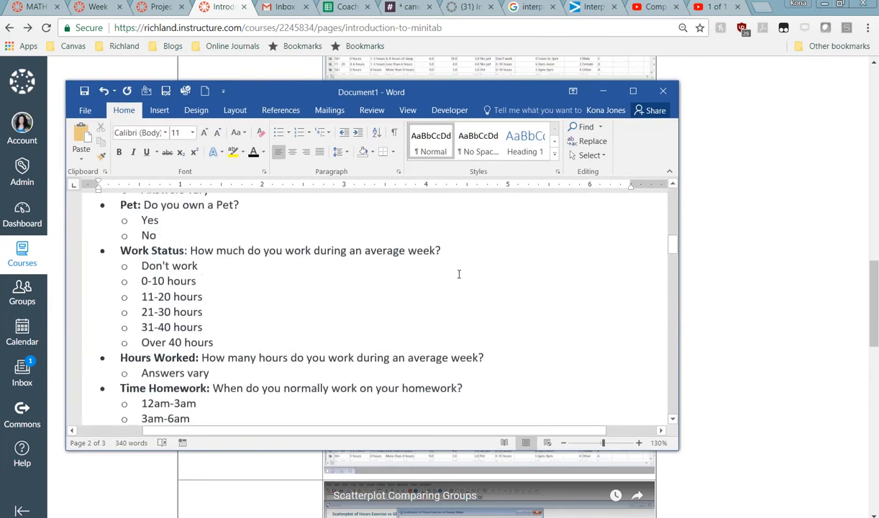
scroll(458, 274, "up", 2)
left_click(255, 287)
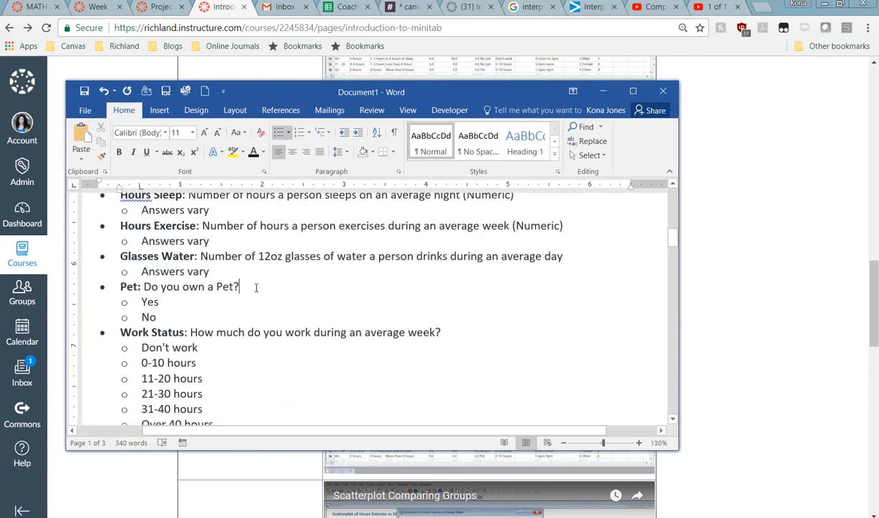
type("(Catego")
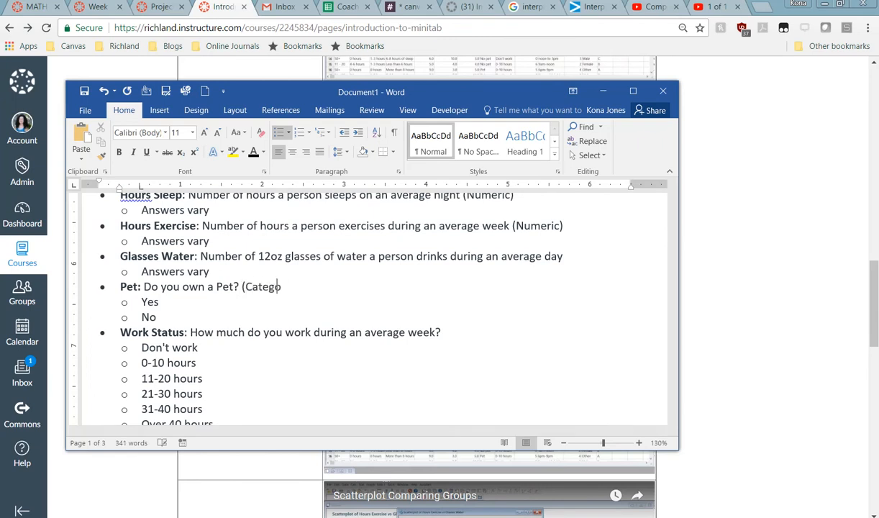
type("rical)")
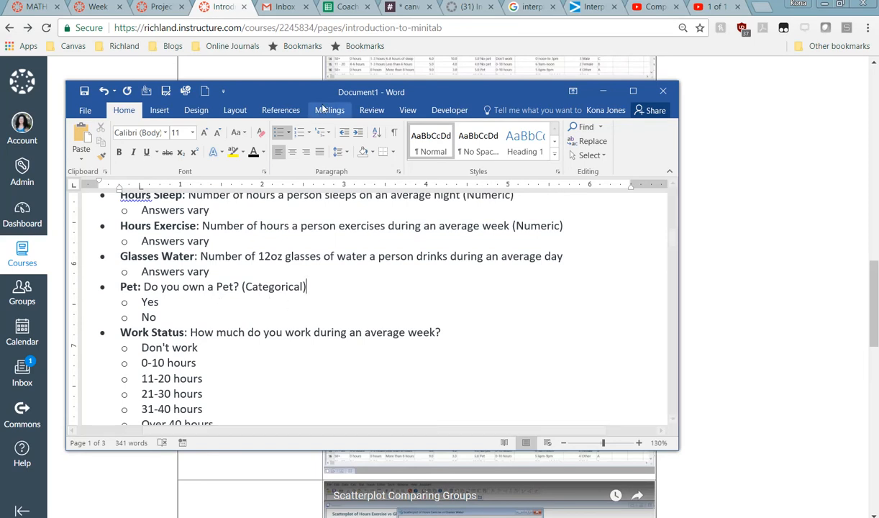
Step: Move the Word window aside to reveal the Canvas comparison table
left_click_drag(342, 94, 241, 105)
left_click_drag(308, 105, 317, 94)
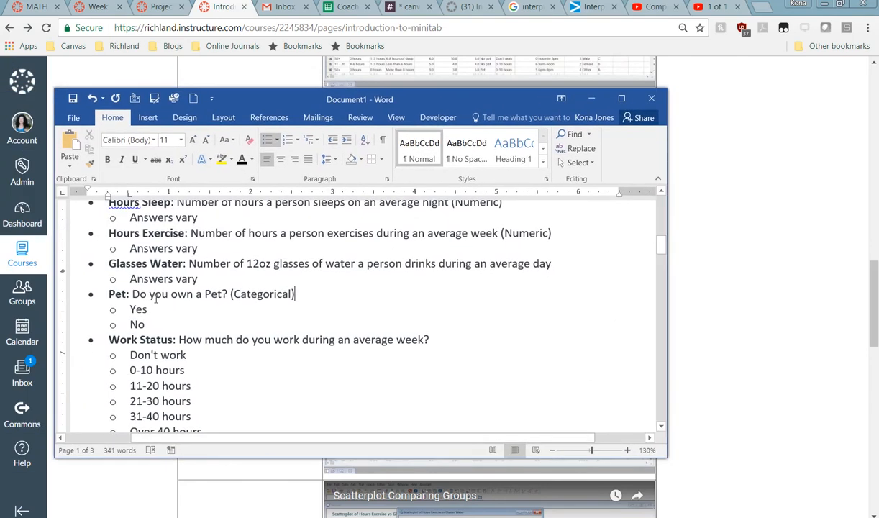
scroll(156, 298, "up", 1)
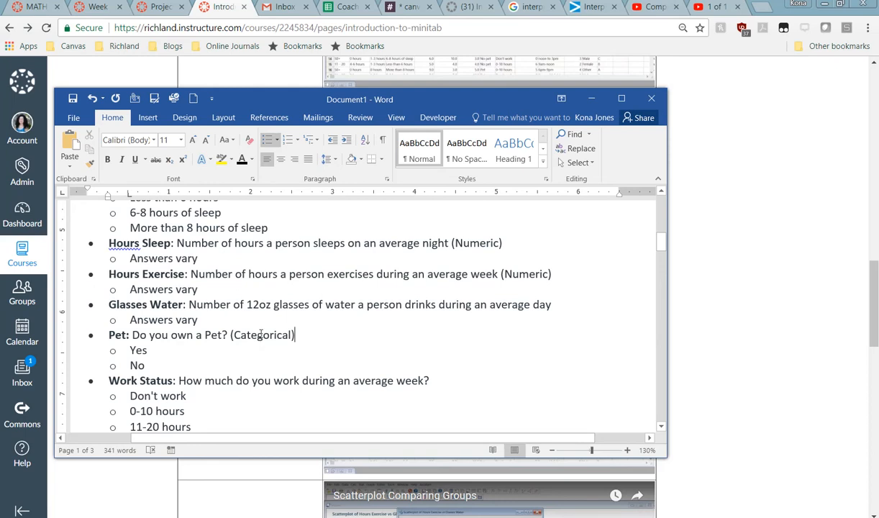
left_click_drag(437, 101, 0, 90)
Step: Scroll through the Canvas video table on comparing categorical and numeric data
scroll(279, 259, "up", 5)
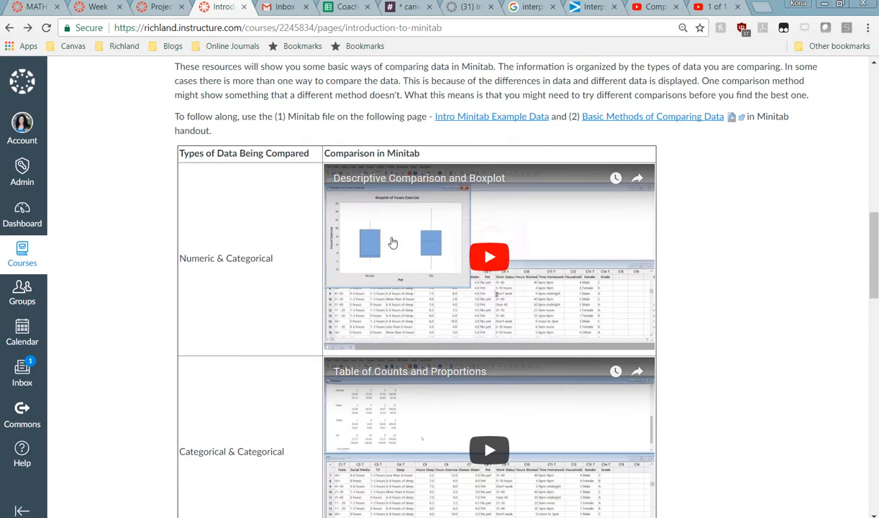
scroll(242, 308, "down", 4)
scroll(243, 309, "down", 3)
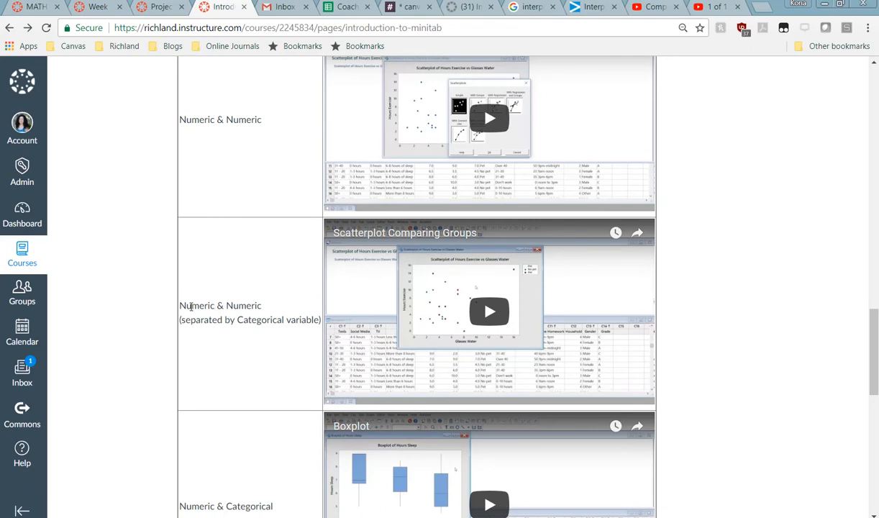
scroll(278, 342, "down", 3)
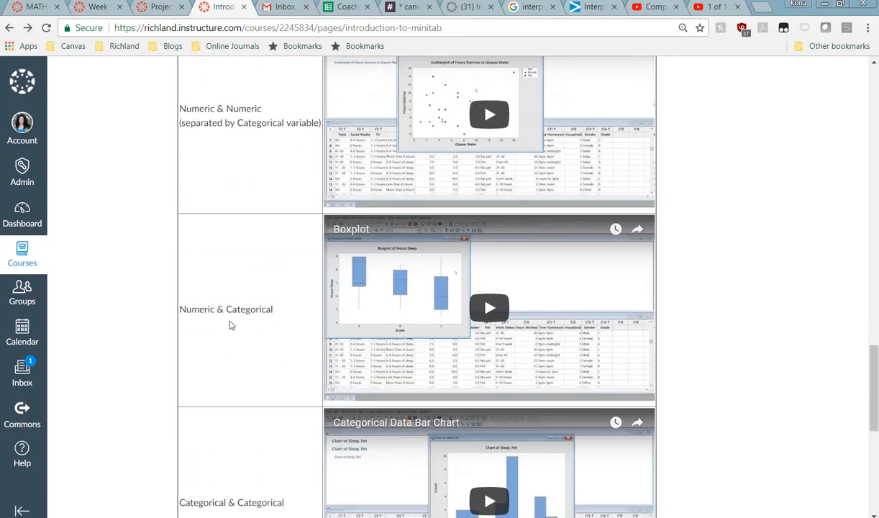
scroll(251, 288, "up", 10)
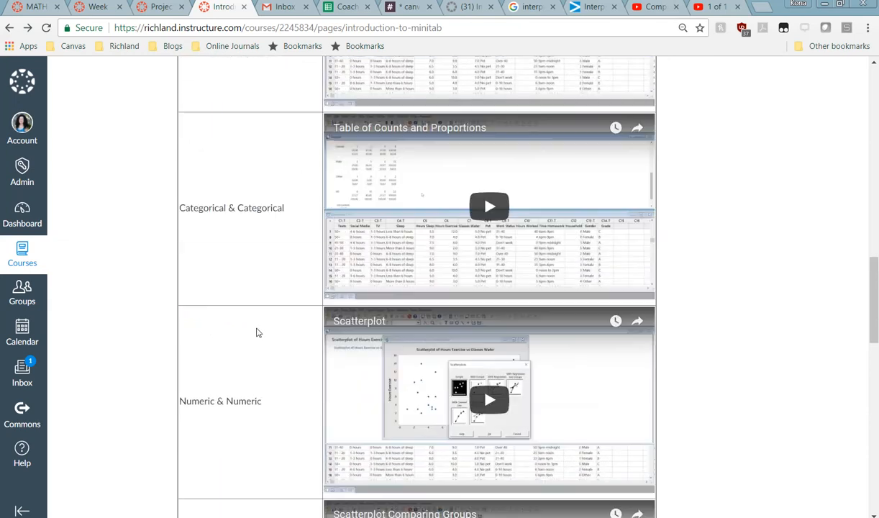
scroll(241, 310, "down", 10)
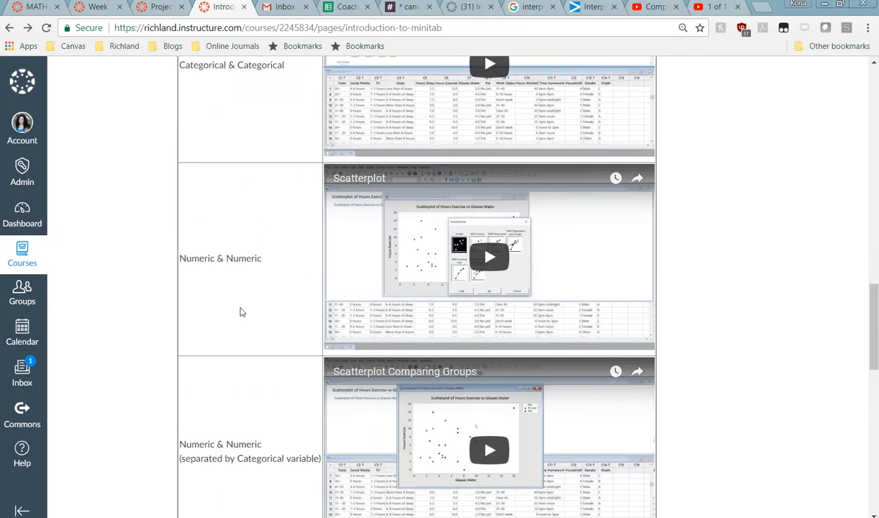
scroll(241, 310, "down", 3)
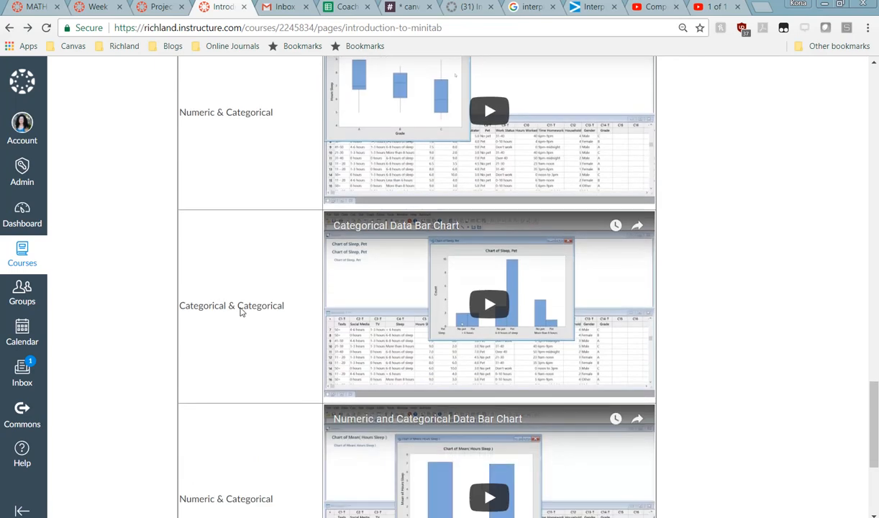
scroll(284, 330, "down", 3)
scroll(241, 351, "down", 1)
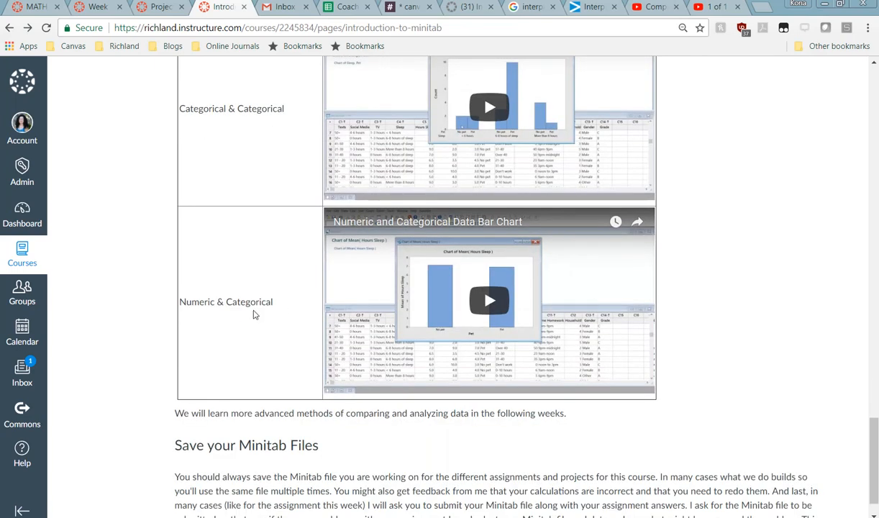
scroll(492, 309, "up", 1)
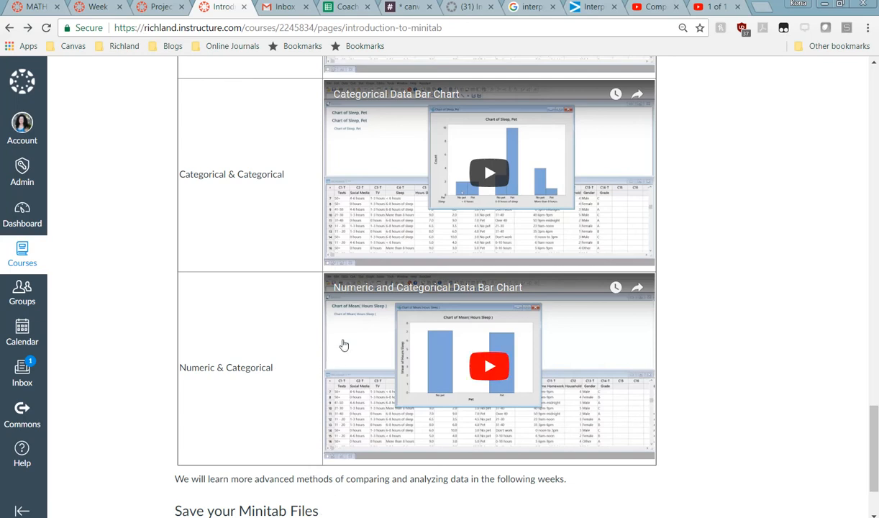
scroll(396, 328, "up", 2)
scroll(396, 329, "up", 10)
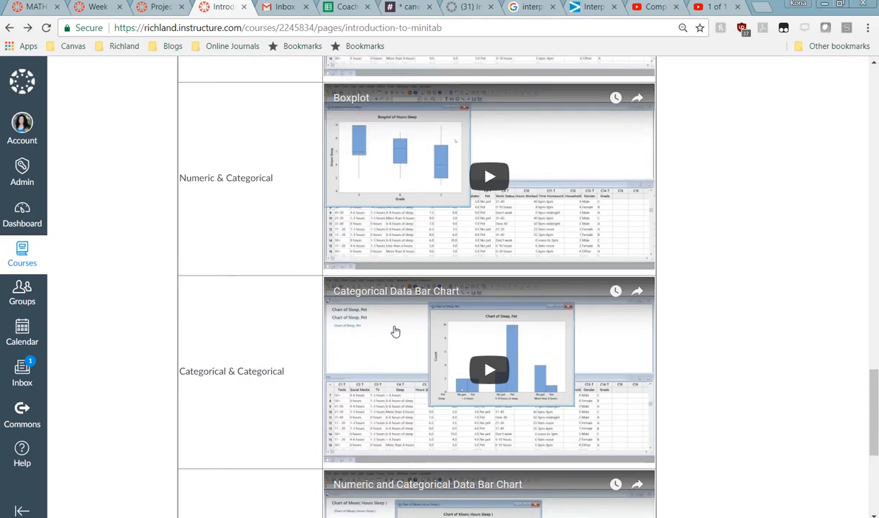
scroll(395, 321, "up", 6)
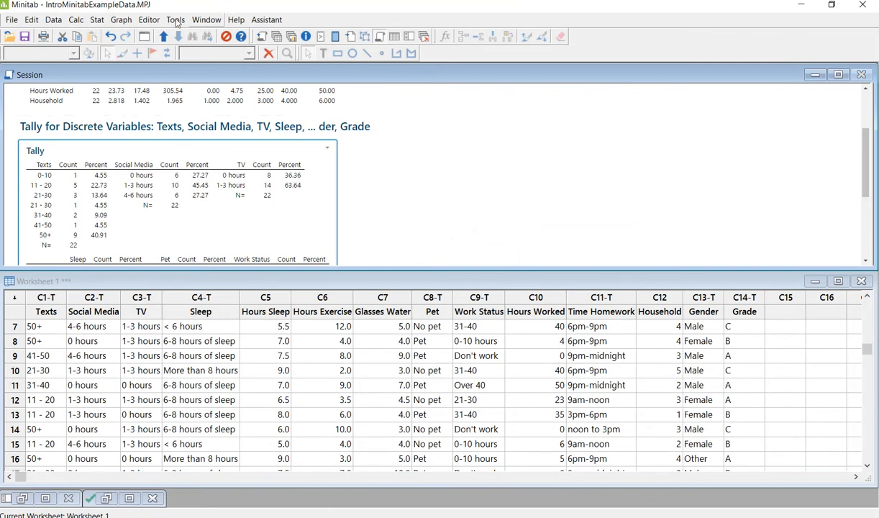
Step: Run Display Descriptive Statistics on Hours Exercise grouped by Pet, including a boxplot of the data
left_click(96, 23)
mouse_move(144, 35)
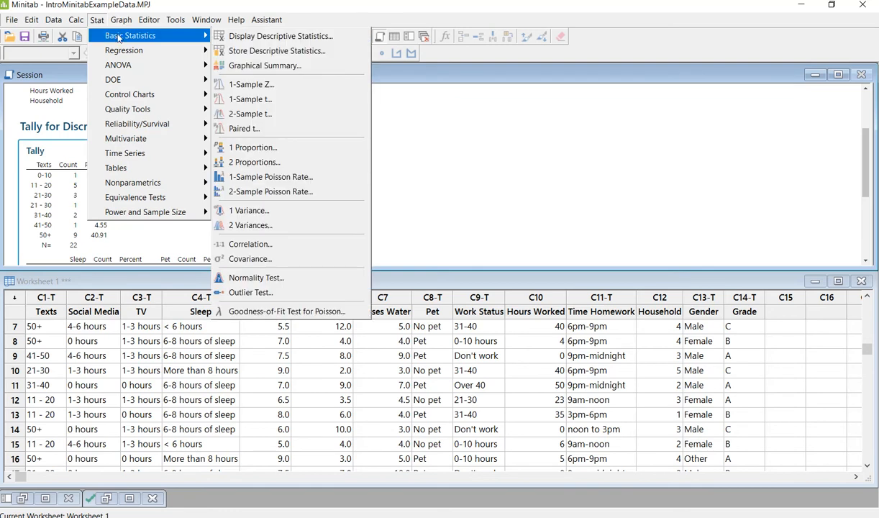
left_click(248, 35)
key("Delete")
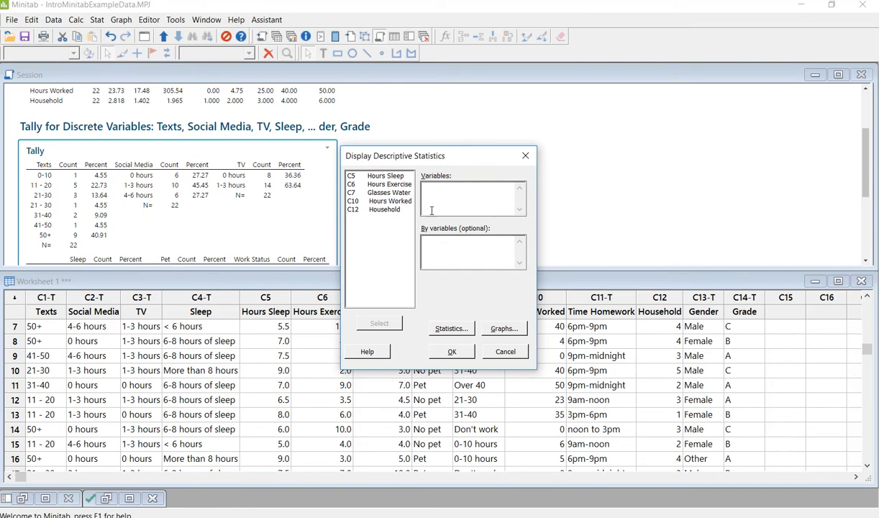
double_click(405, 185)
left_click(437, 238)
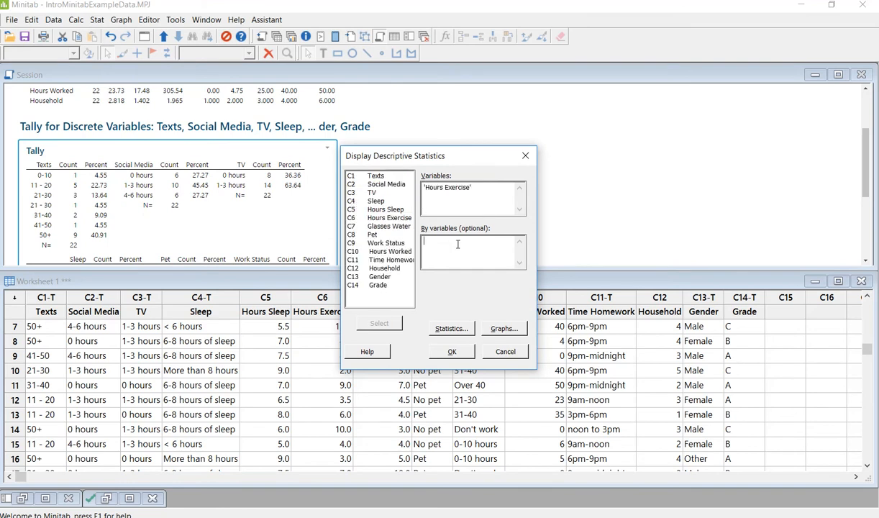
double_click(374, 235)
left_click(463, 329)
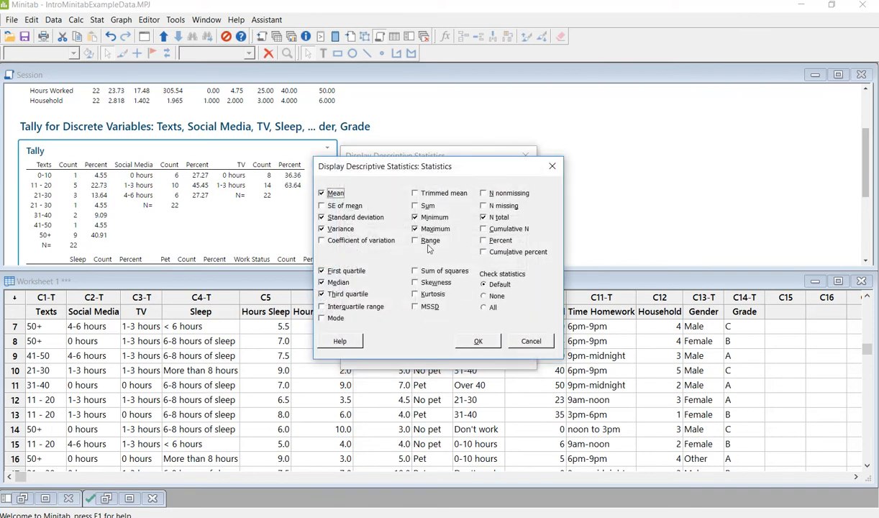
left_click(476, 339)
left_click(503, 328)
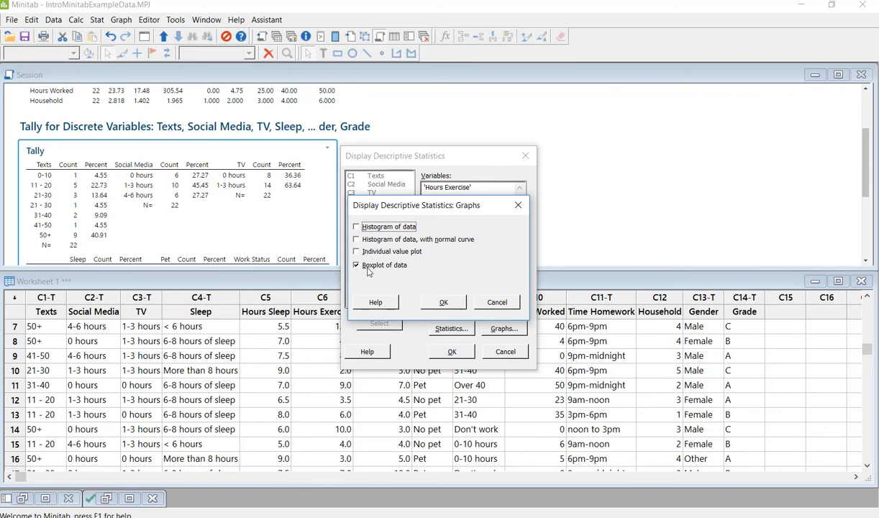
left_click(442, 301)
left_click(452, 350)
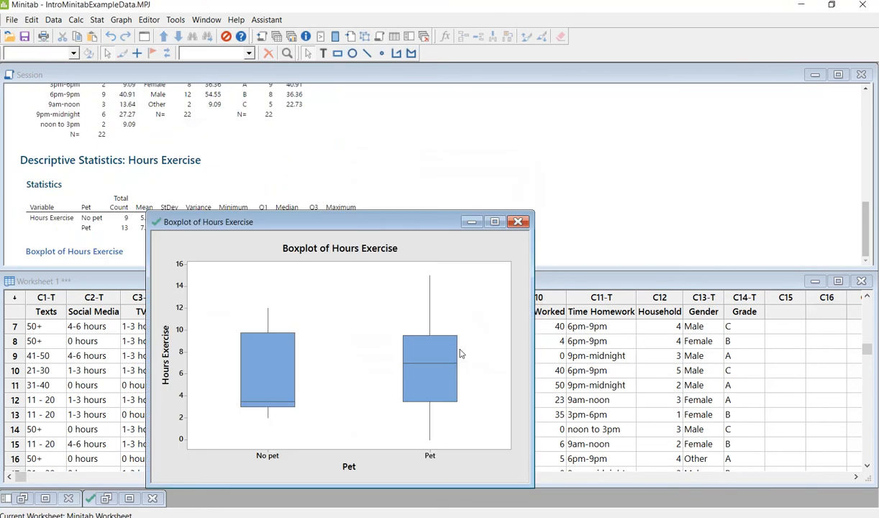
Step: Copy the Hours Exercise by Pet Statistics table as a picture
left_click_drag(361, 235, 629, 104)
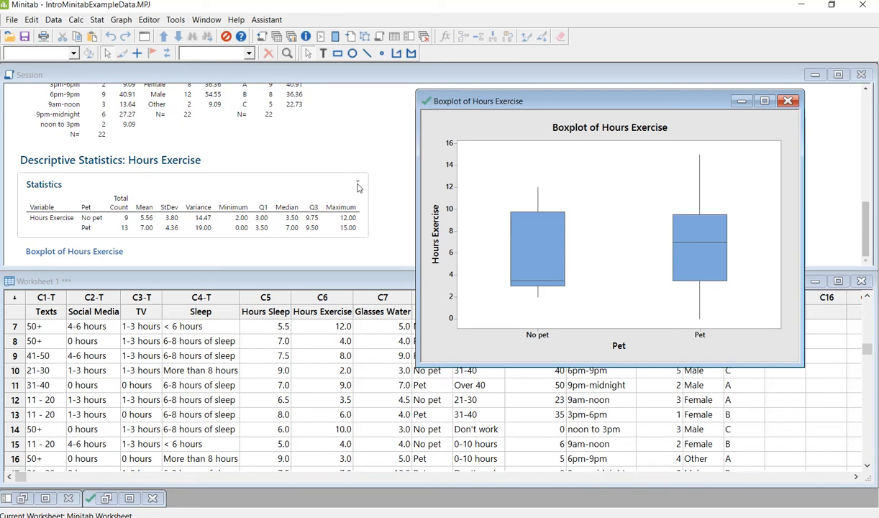
left_click(357, 185)
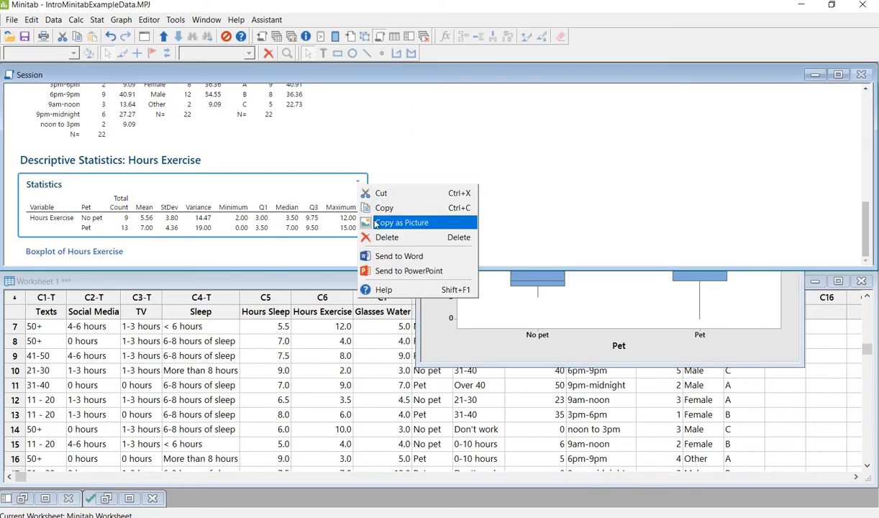
left_click(395, 222)
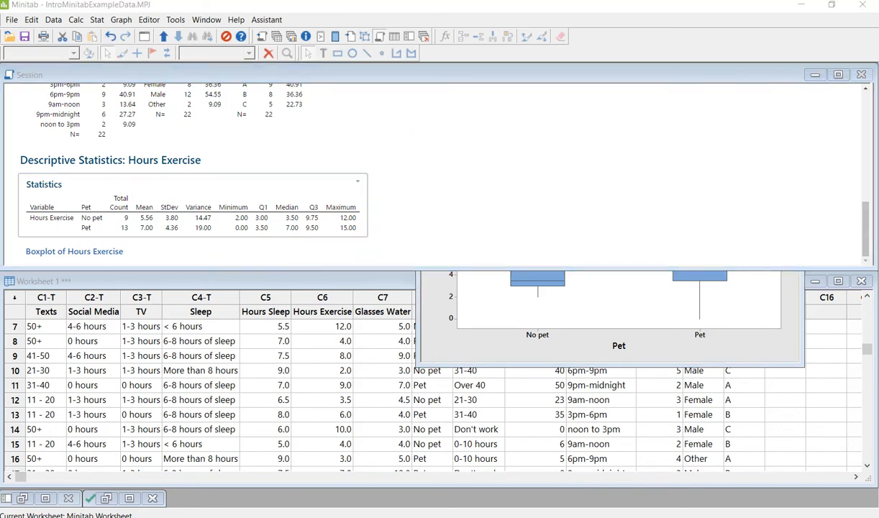
Step: In the Word report, add a new 'Step 4' line after the Step 3 paragraph
key("alt+Tab")
scroll(476, 243, "down", 10)
scroll(476, 243, "down", 20)
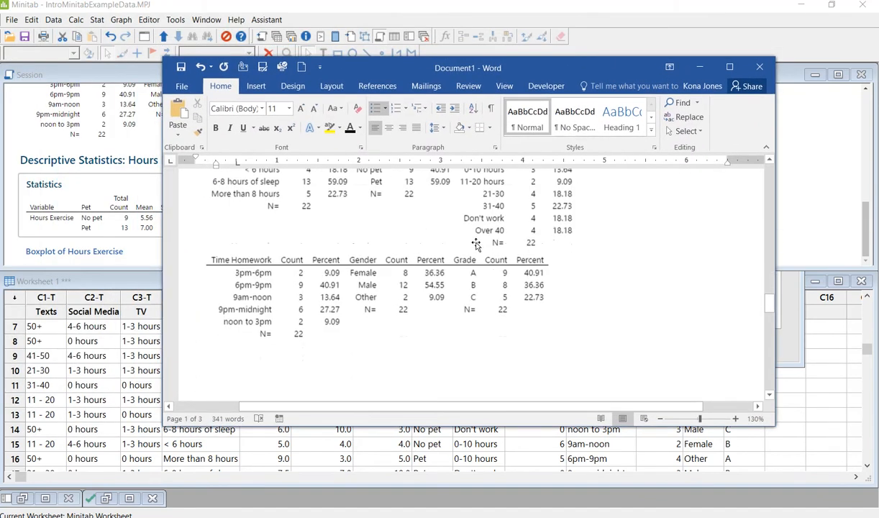
scroll(476, 242, "up", 3)
left_click(458, 255)
key("Return")
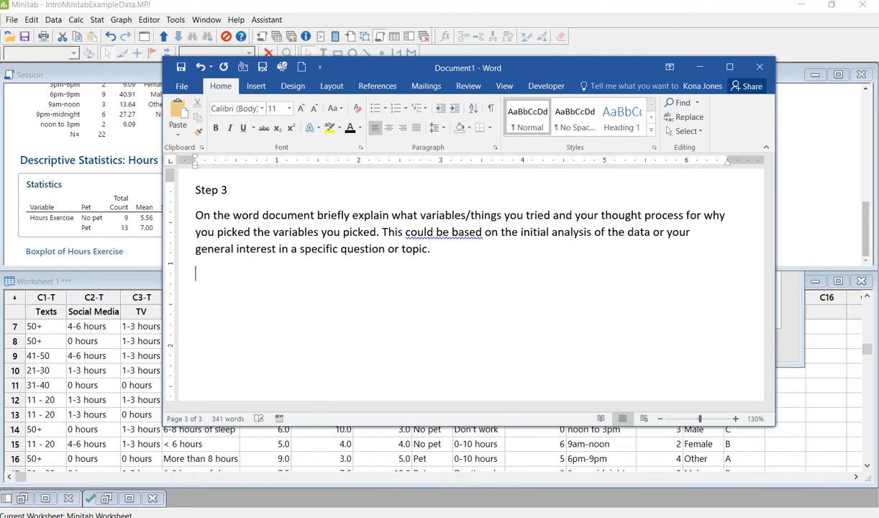
type("Step 4")
Step: Paste the copied statistics table on a new line below Step 4
key("Return")
key("ctrl+v")
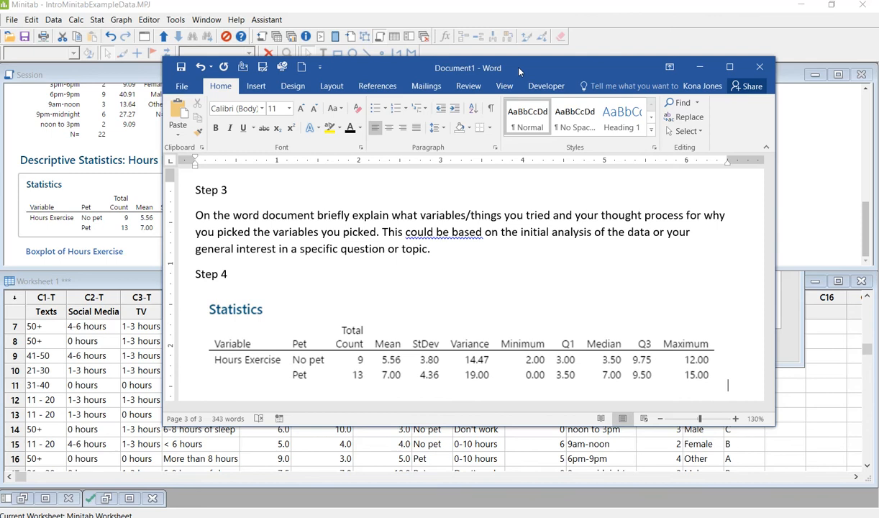
left_click_drag(520, 70, 486, 84)
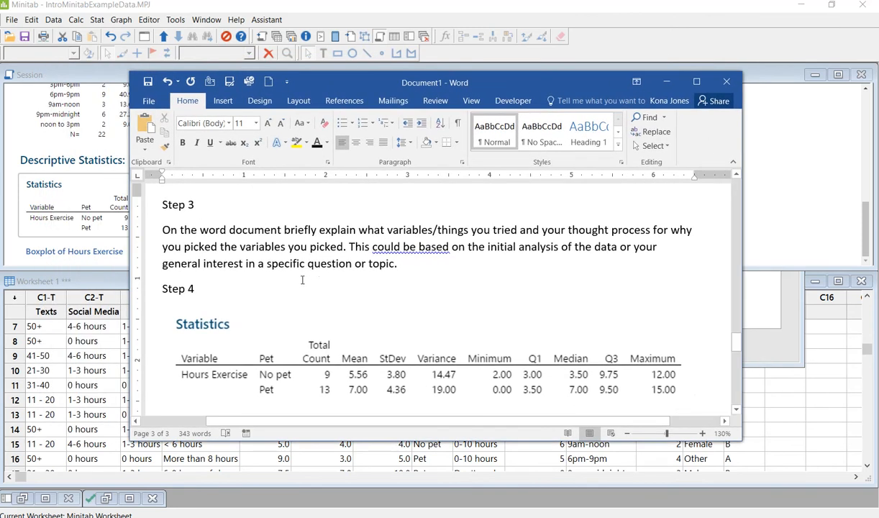
Step: Label the table 'Pet Ownership compared to Hours exercised per Week', correcting the misspelling
left_click(231, 290)
key("Return")
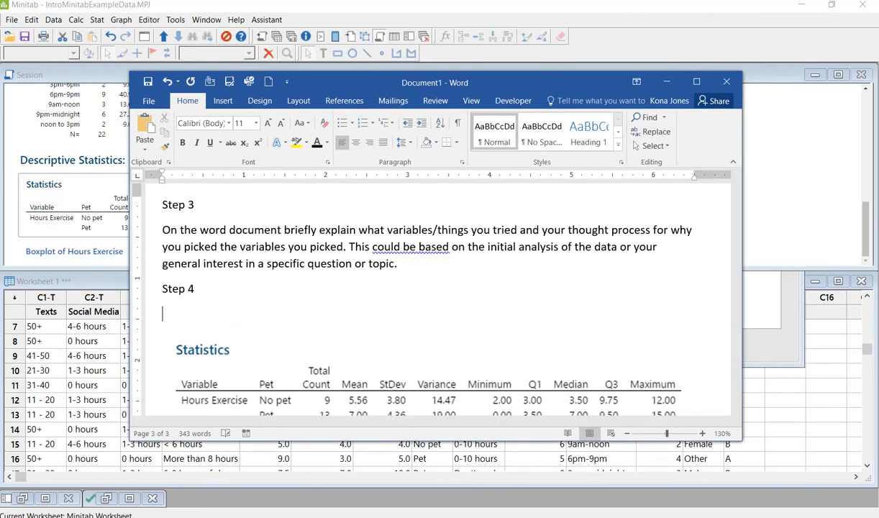
type("Pet Owernership compared to")
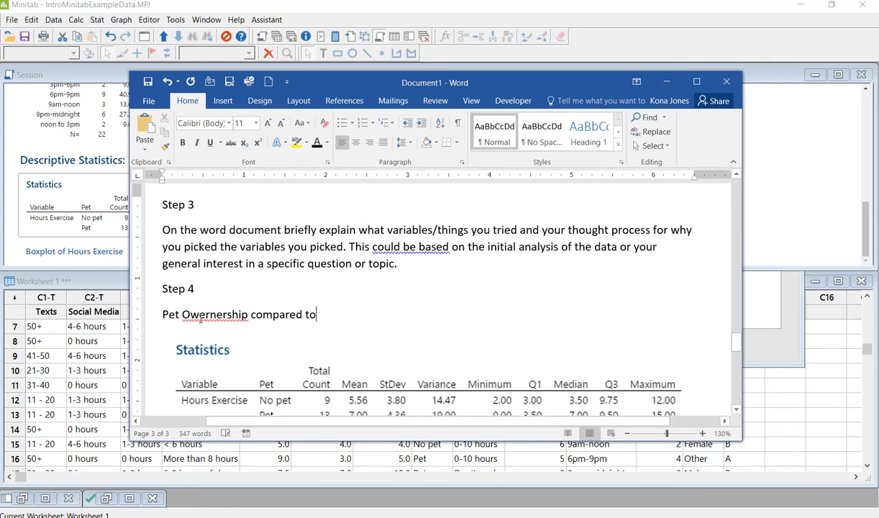
right_click(199, 314)
left_click(281, 330)
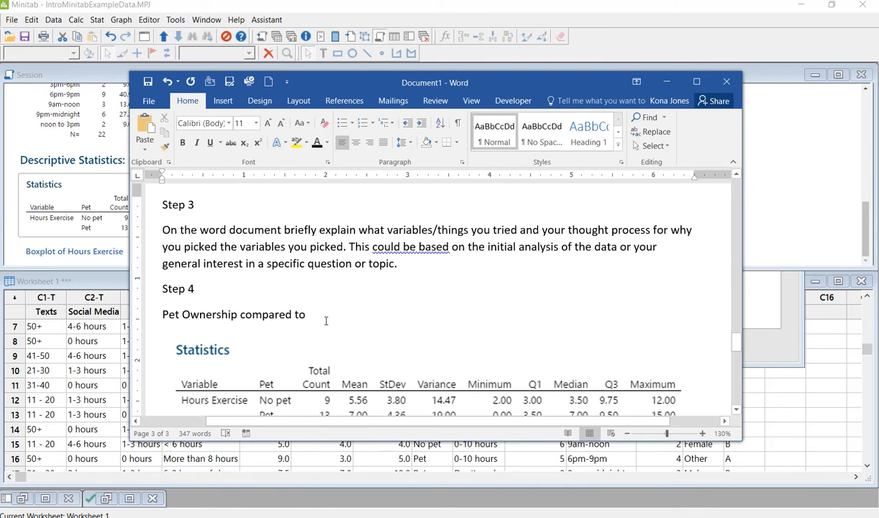
type("Hours ")
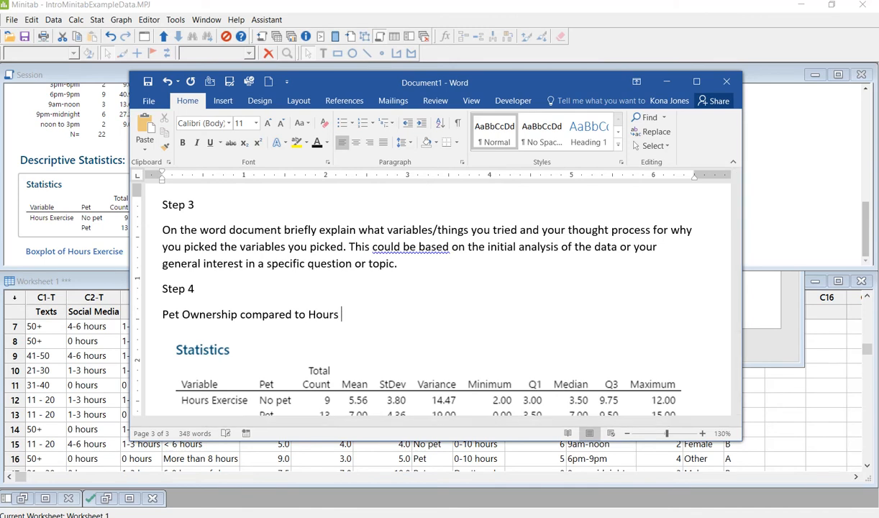
type("exercised per")
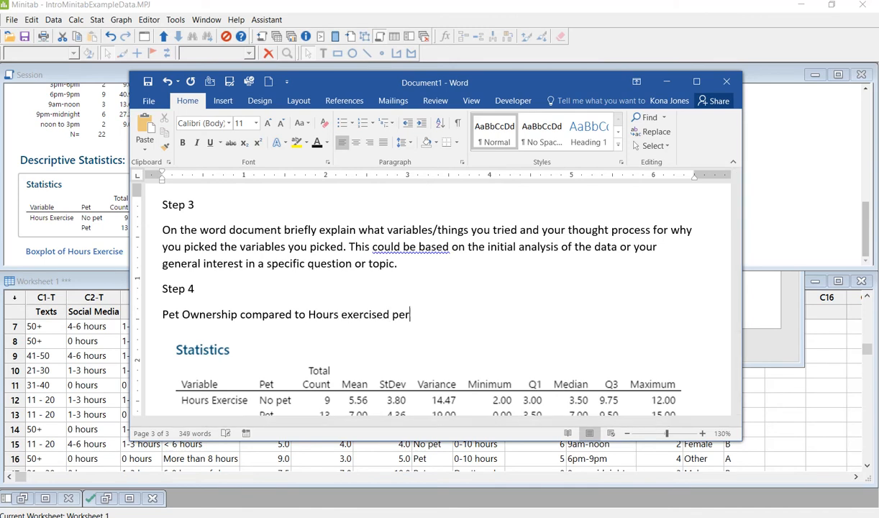
type(" Week")
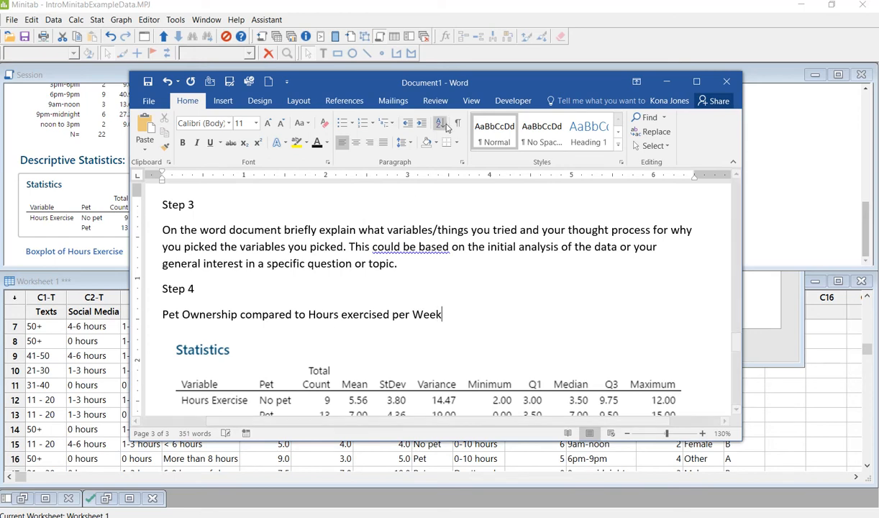
left_click_drag(460, 86, 0, 88)
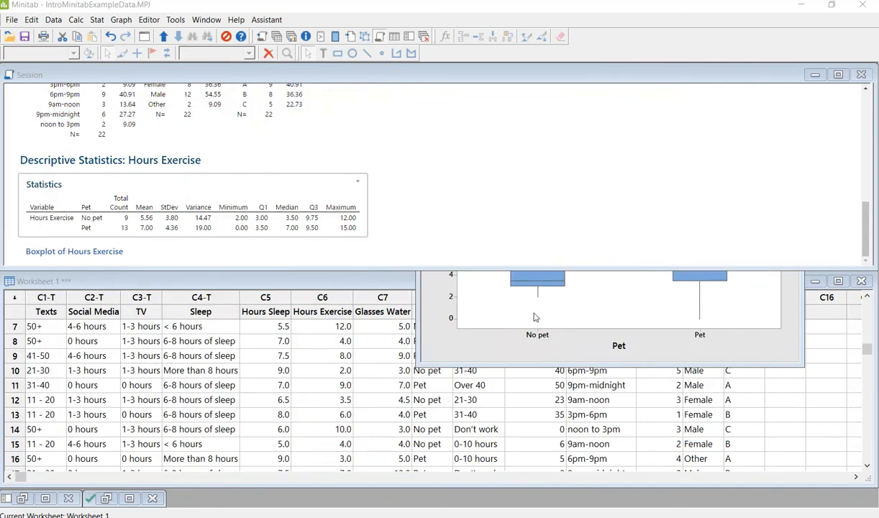
Step: Copy the Boxplot of Hours Exercise graph in Minitab
left_click_drag(563, 102, 534, 74)
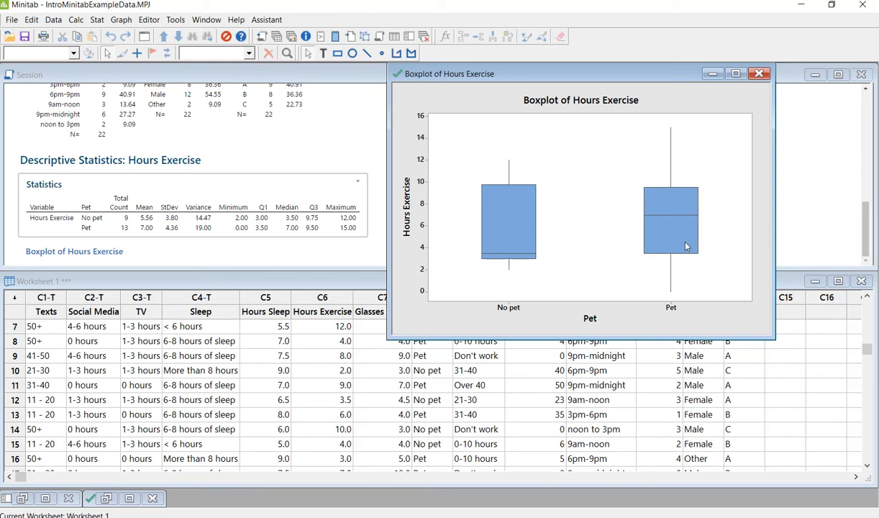
mouse_move(526, 240)
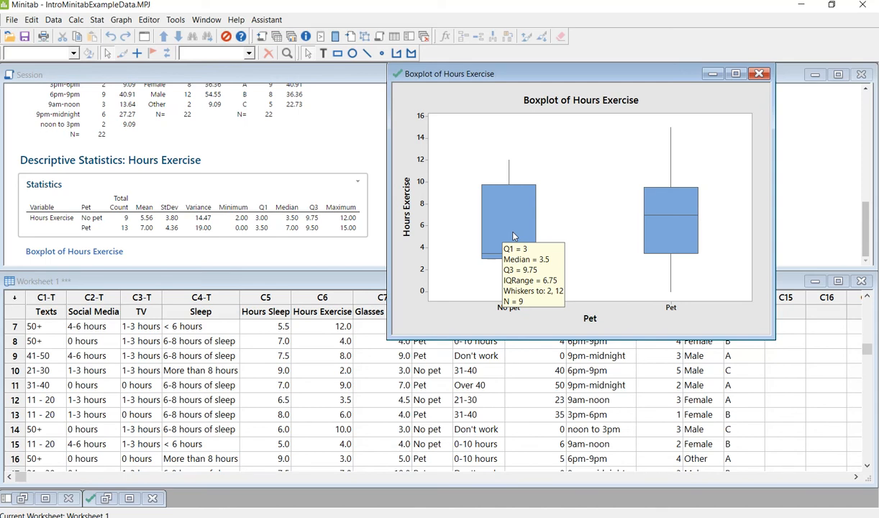
left_click(688, 94)
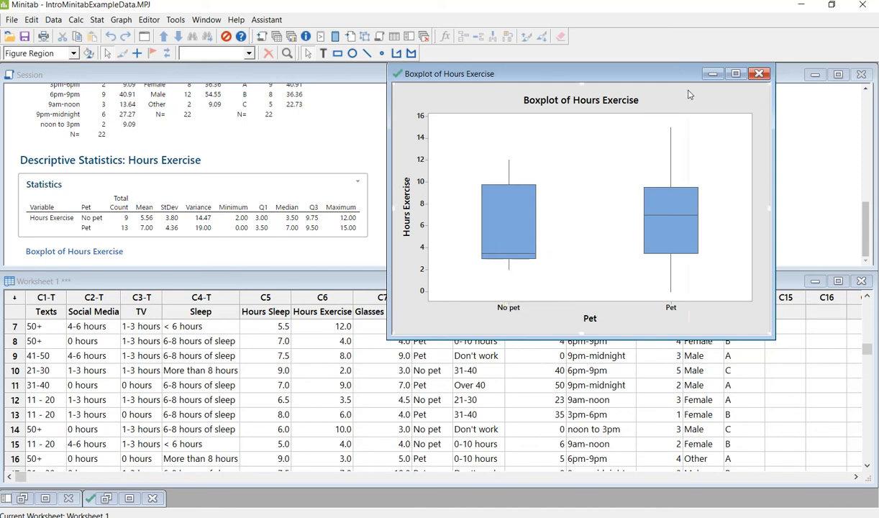
right_click(688, 93)
left_click(731, 275)
Step: Return to the Word report and select the pasted statistics table
key("alt+Tab")
left_click_drag(478, 68, 605, 49)
scroll(504, 229, "down", 3)
left_click(516, 279)
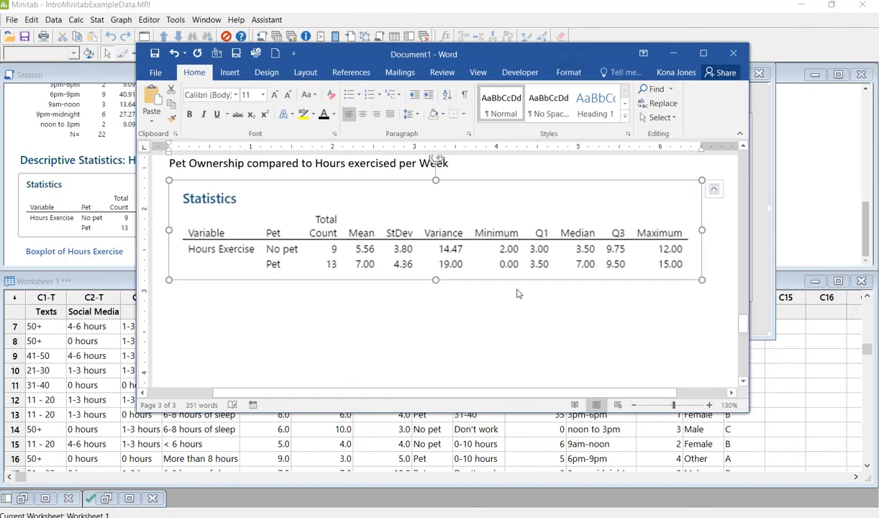
Step: Paste the boxplot on a new line below the statistics table and shrink it
left_click(709, 278)
key("Return")
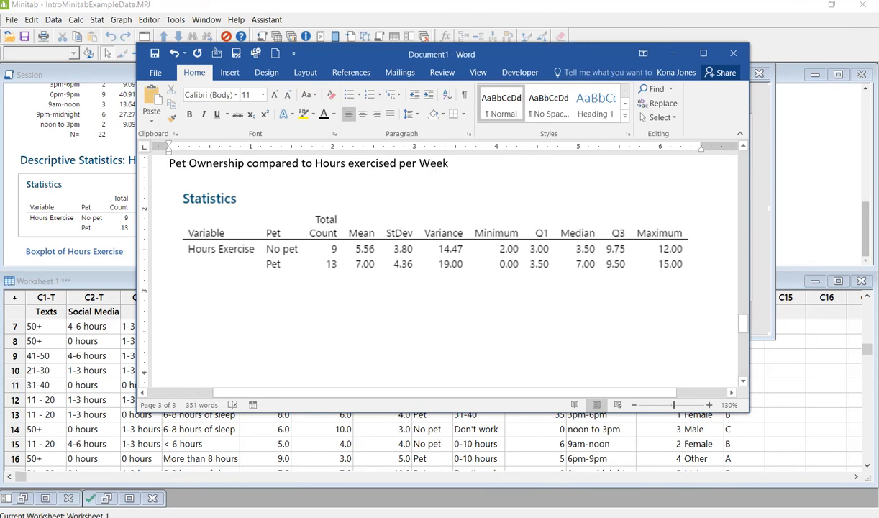
key("ctrl+v")
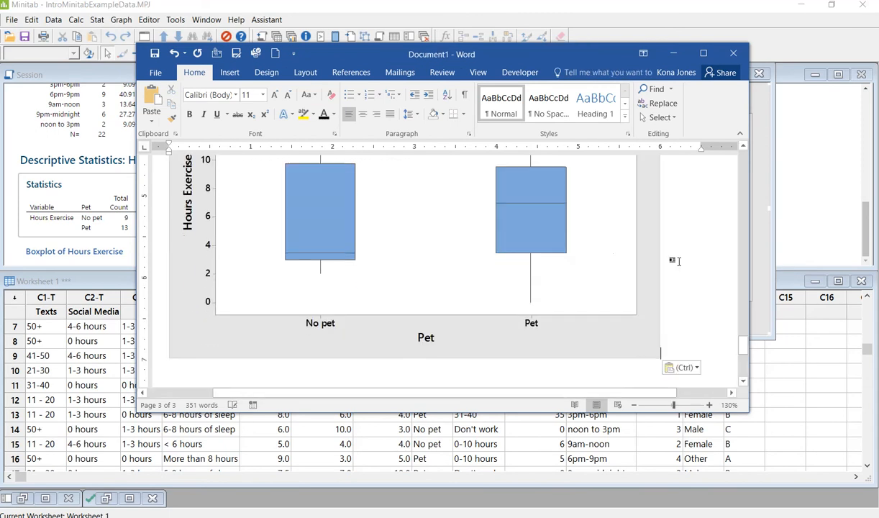
left_click(582, 262)
scroll(583, 263, "up", 3)
scroll(583, 260, "up", 3)
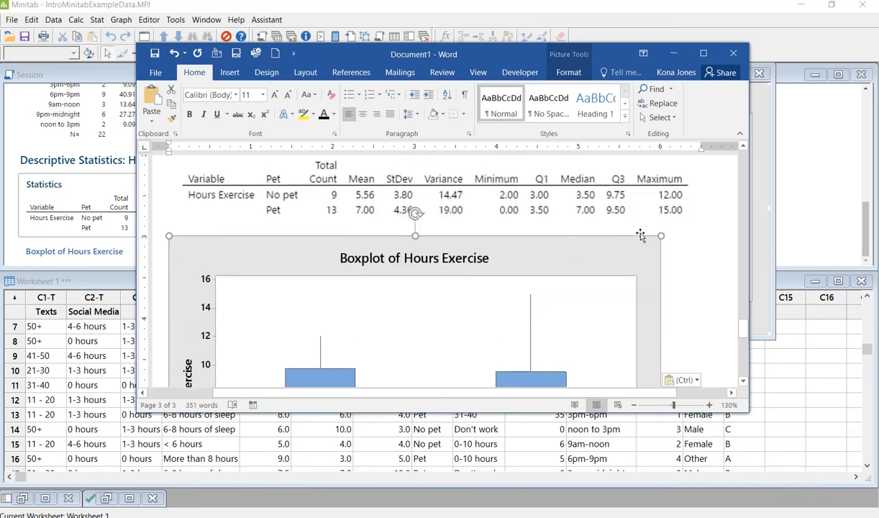
left_click_drag(633, 260, 560, 301)
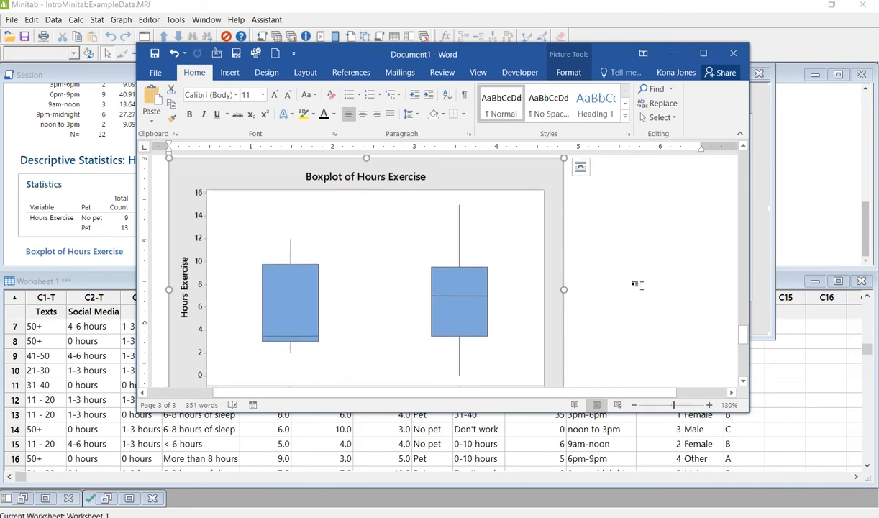
left_click(637, 285)
scroll(642, 287, "up", 5)
left_click_drag(502, 57, 0, 51)
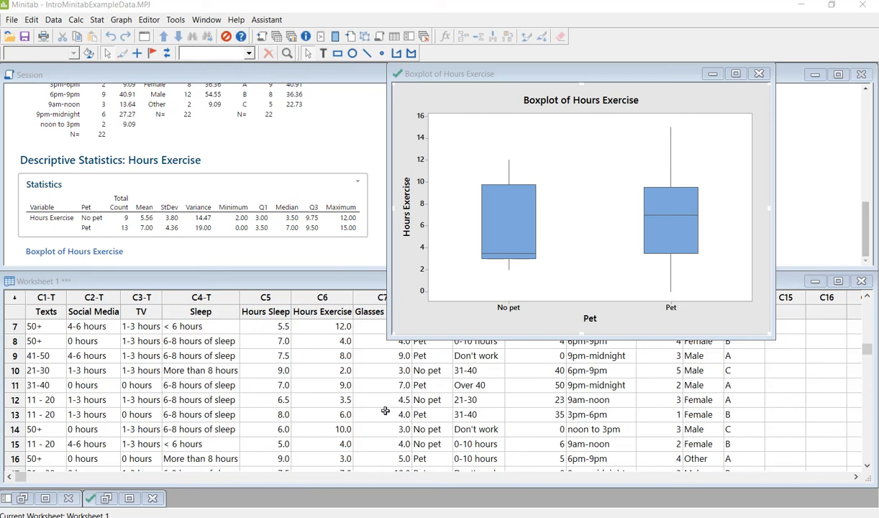
Step: Review the Project 1 assignment page in the browser
mouse_move(339, 516)
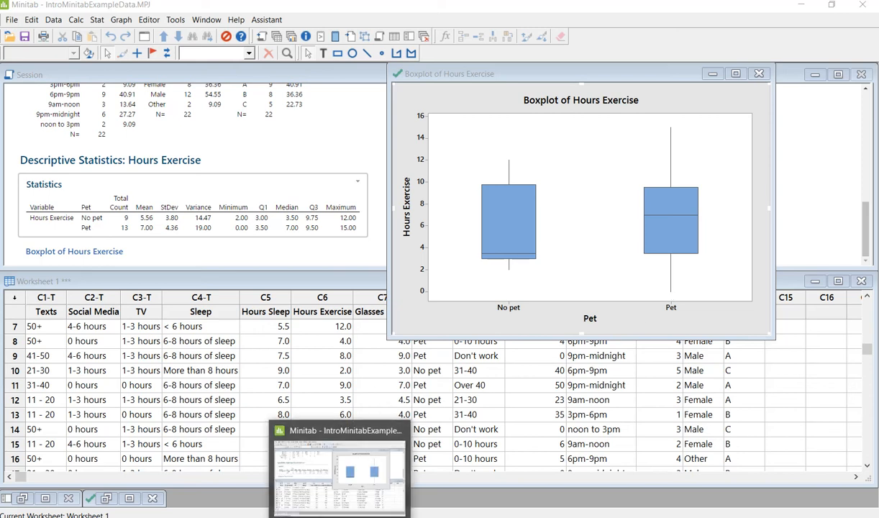
left_click(177, 479)
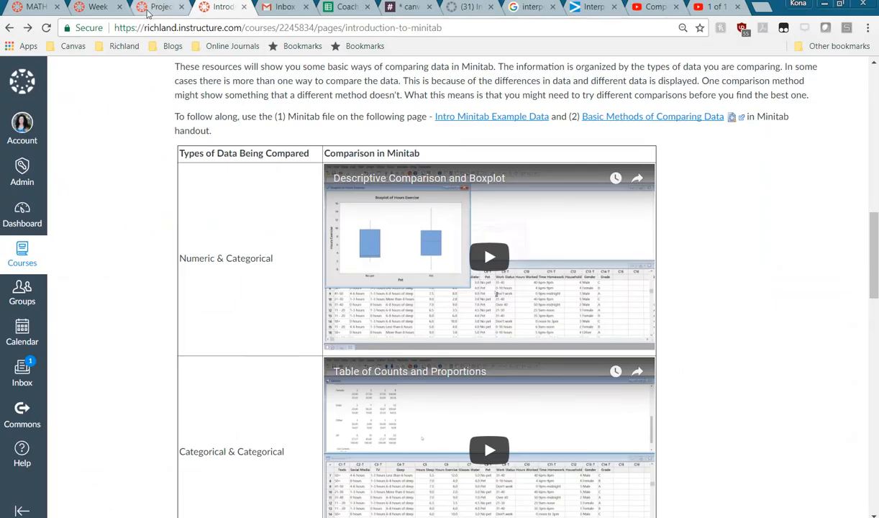
left_click(153, 13)
scroll(248, 338, "down", 5)
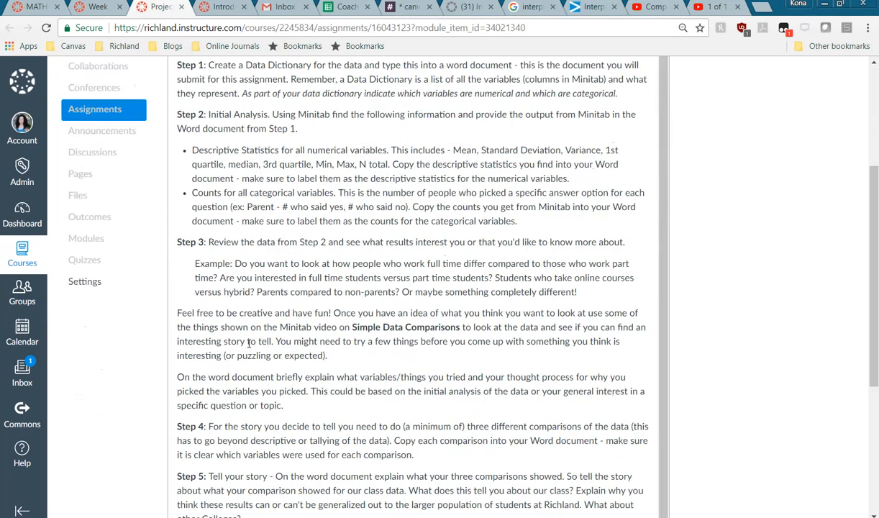
scroll(248, 347, "down", 1)
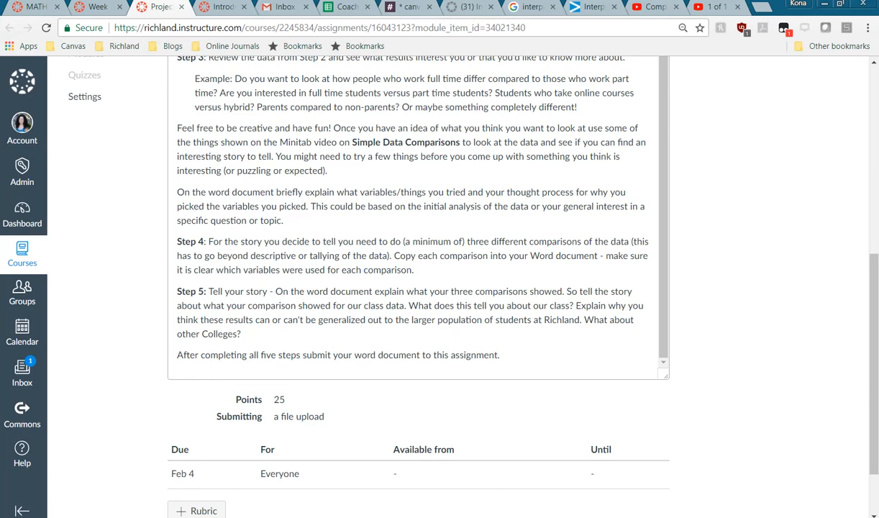
Step: Move Word aside, minimize the boxplot window, and open the Introduction to Minitab page
key("alt+Tab")
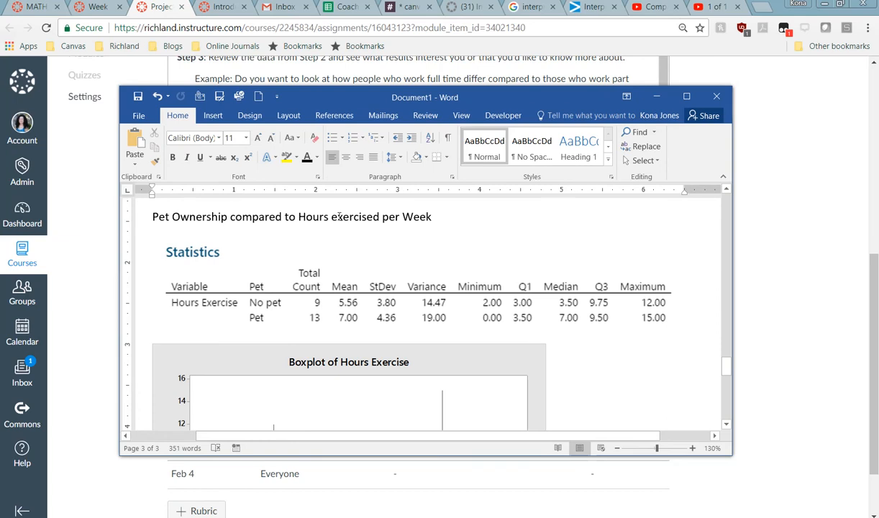
left_click_drag(445, 104, 0, 133)
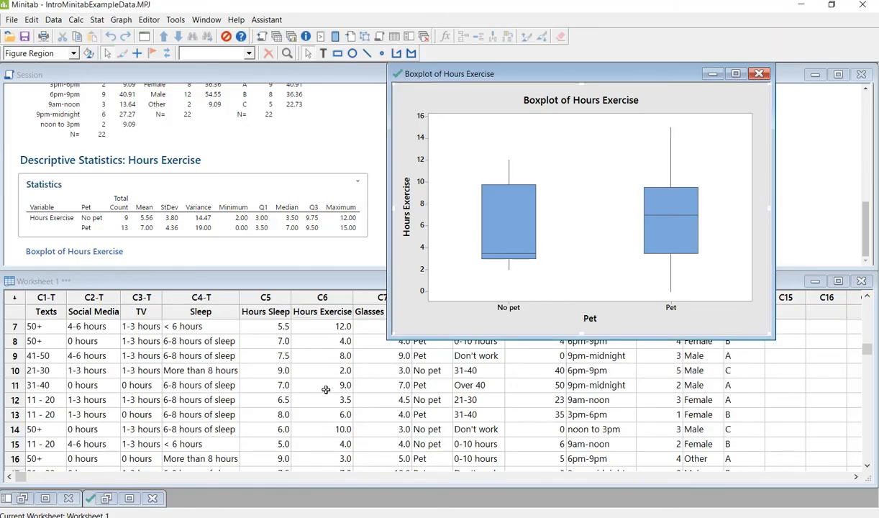
left_click(713, 73)
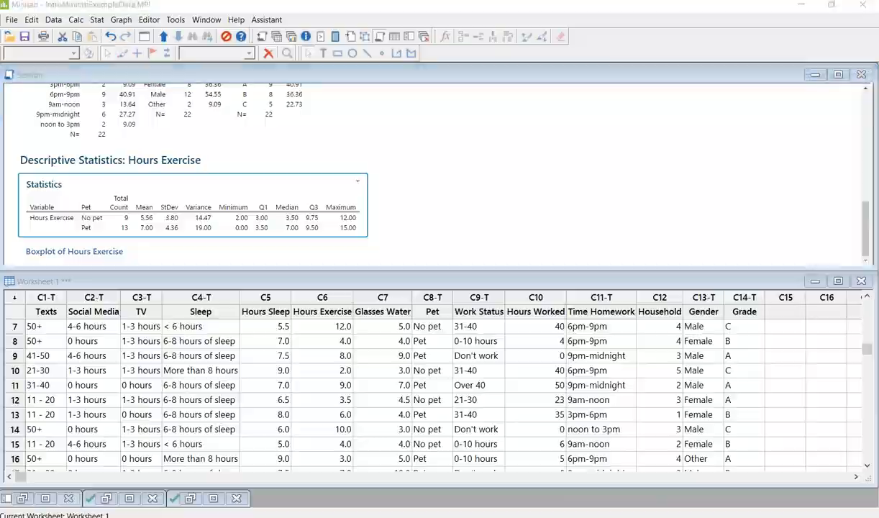
key("alt+Tab")
left_click(218, 9)
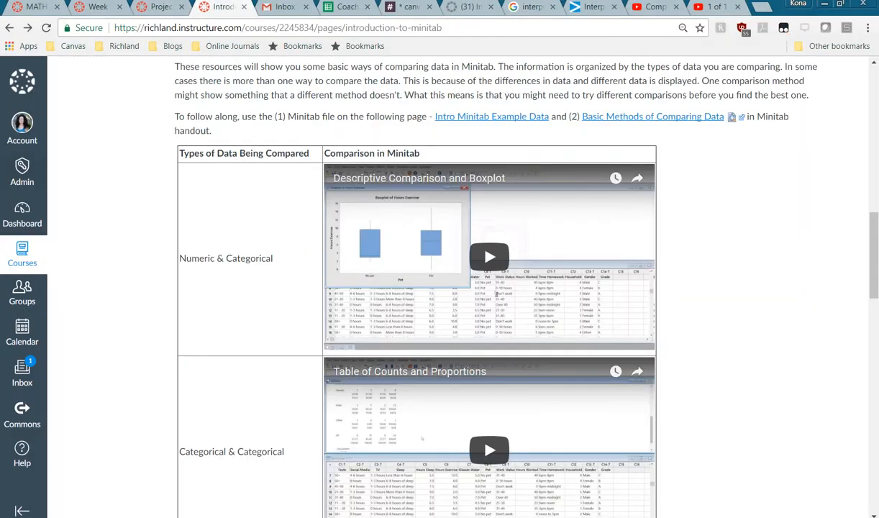
Step: Append '(Categorical)' to the TV variable's description in the Word data list
left_click_drag(0, 98, 501, 92)
scroll(469, 329, "up", 8)
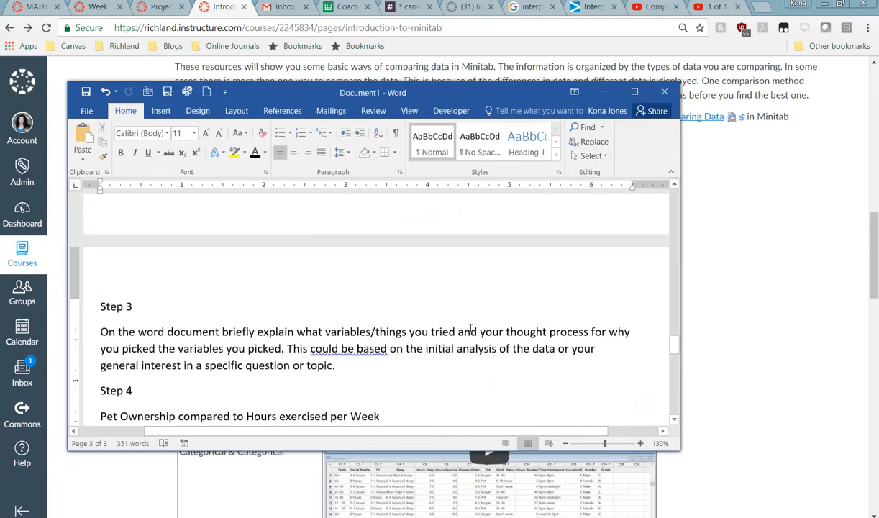
scroll(470, 330, "up", 15)
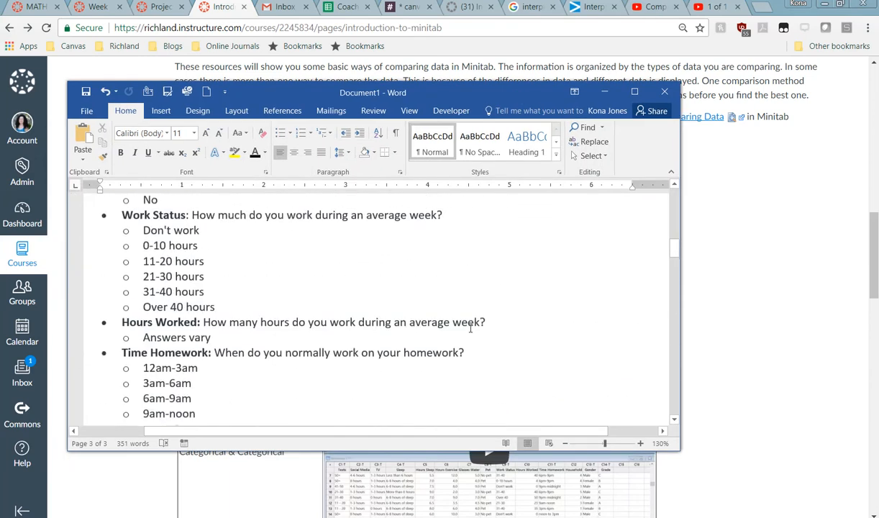
scroll(470, 328, "up", 1)
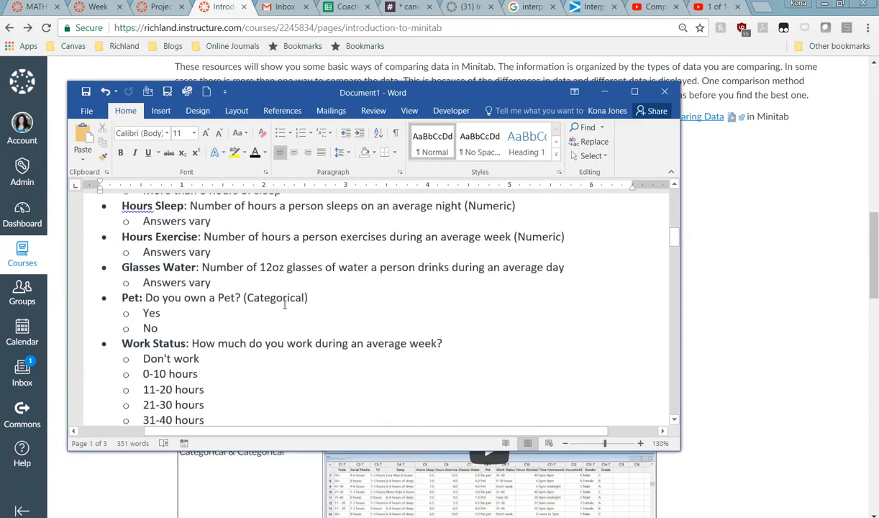
scroll(285, 304, "up", 4)
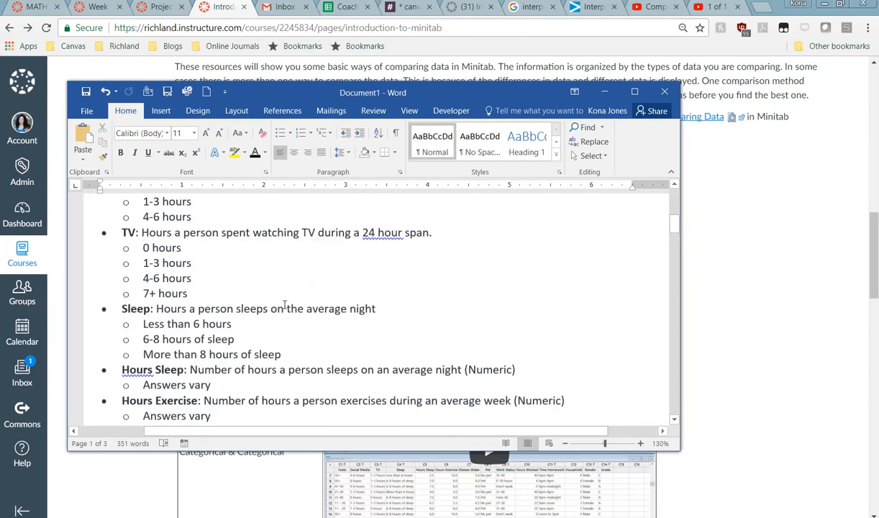
left_click(461, 233)
type("(Cate")
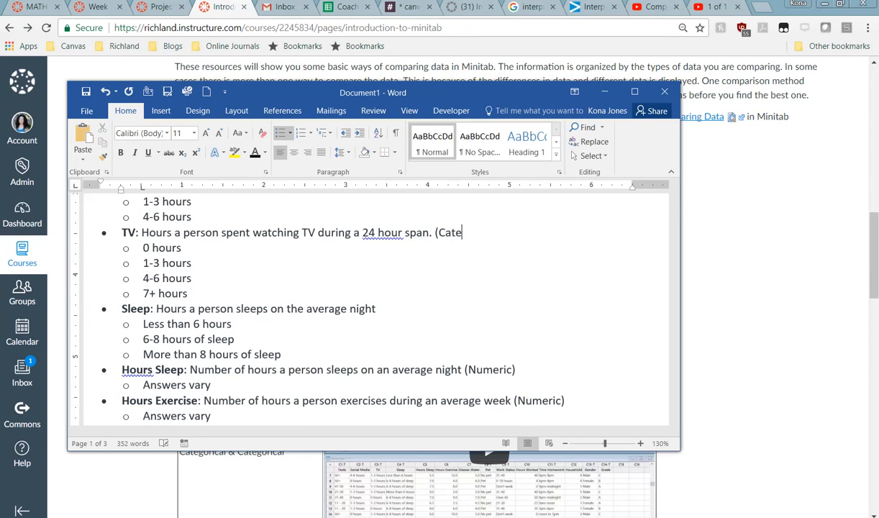
type("gorical)")
left_click_drag(395, 89, 0, 107)
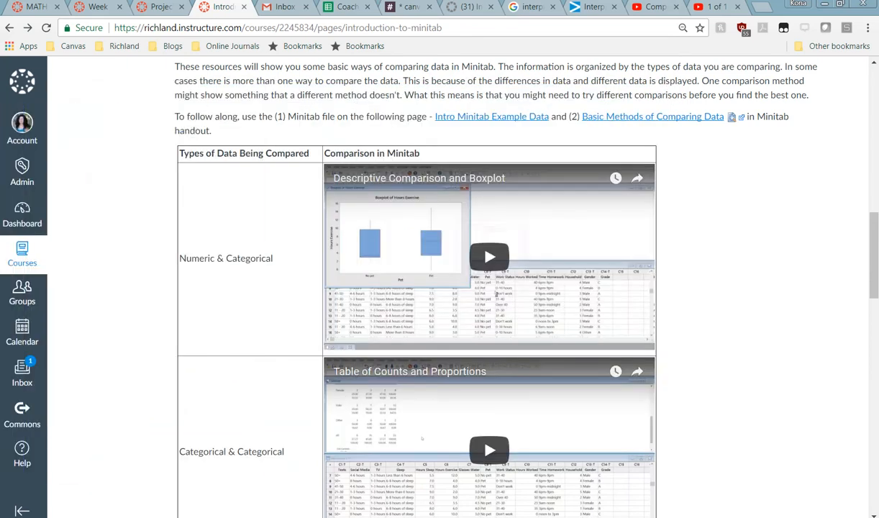
Step: Locate the Categorical Data Bar Chart video on the Canvas page, then return to Minitab
scroll(257, 292, "down", 1)
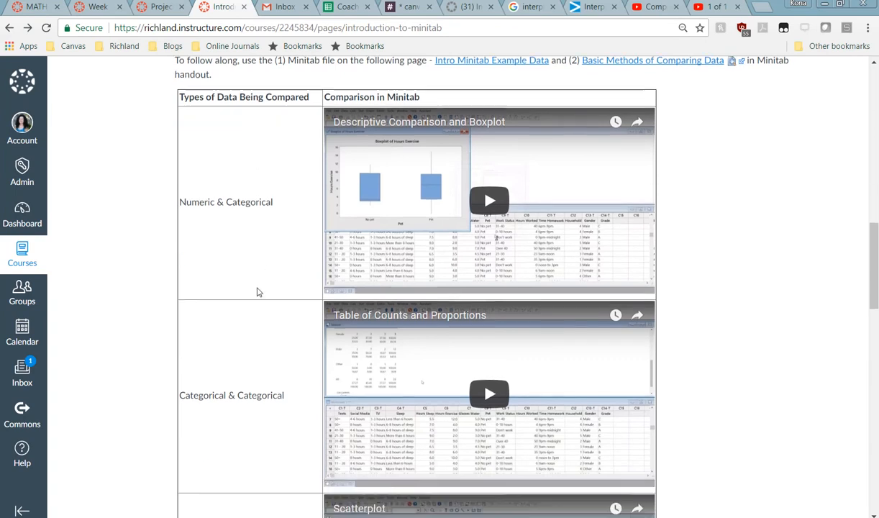
scroll(257, 291, "down", 1)
scroll(257, 292, "down", 5)
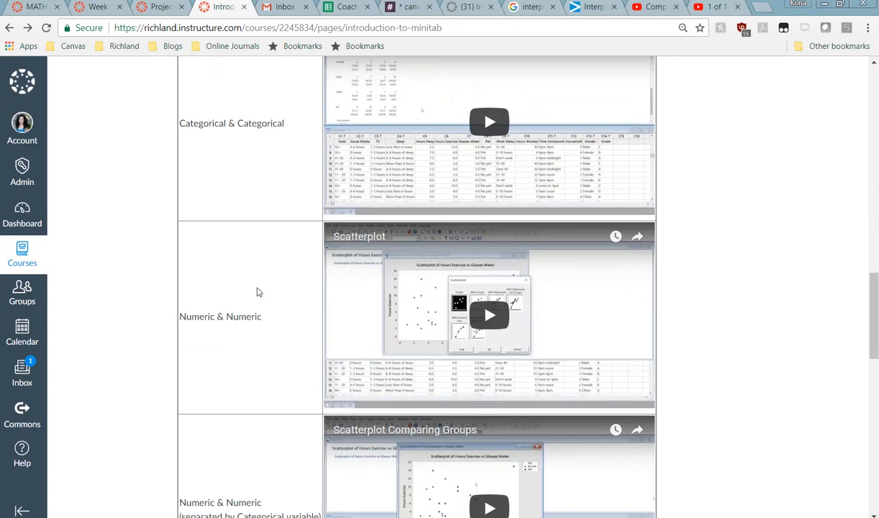
scroll(256, 288, "up", 4)
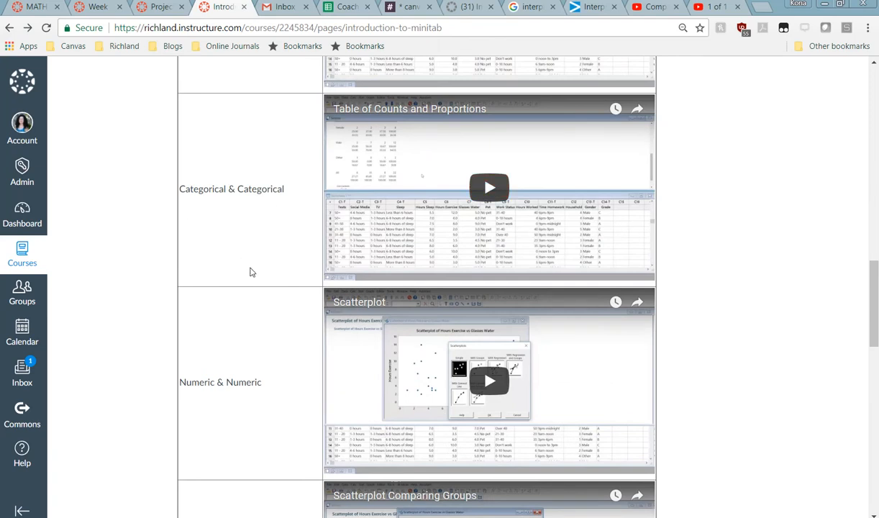
scroll(249, 271, "down", 6)
scroll(249, 271, "down", 3)
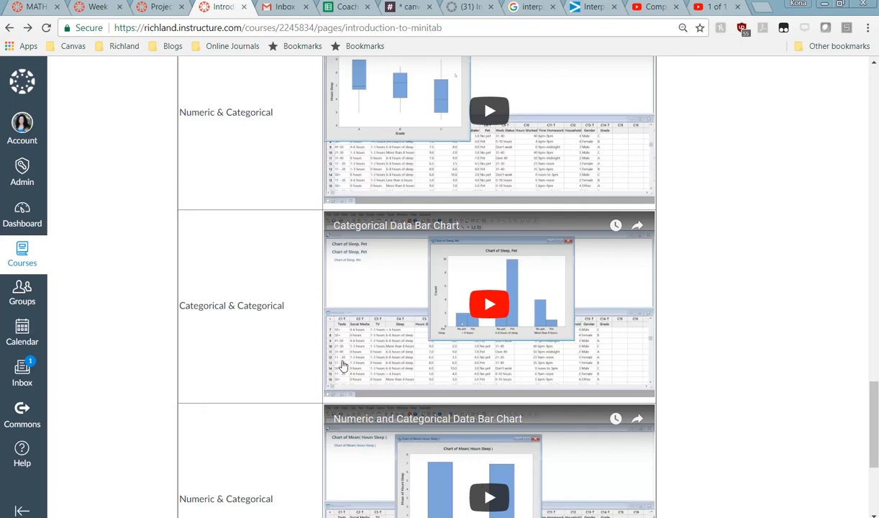
key("alt+Tab")
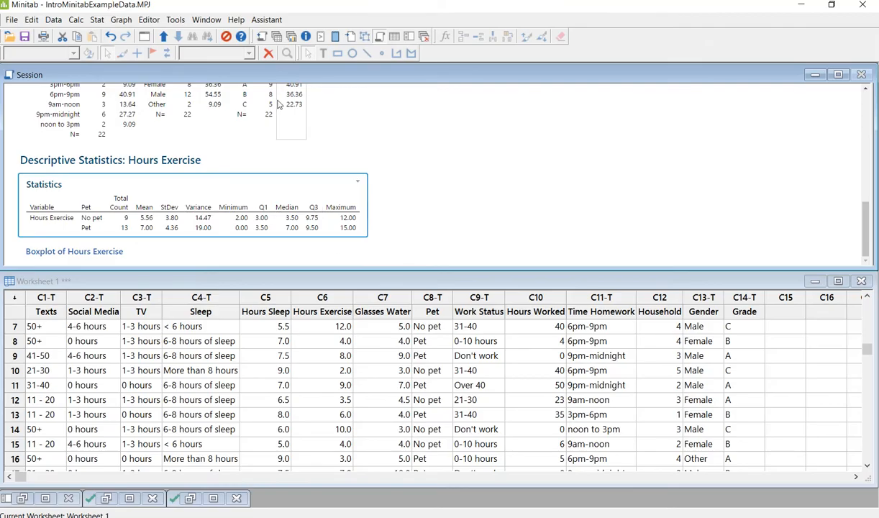
Step: Create a Cluster bar chart of counts, entering Pet then TV as the categorical variables
left_click(98, 20)
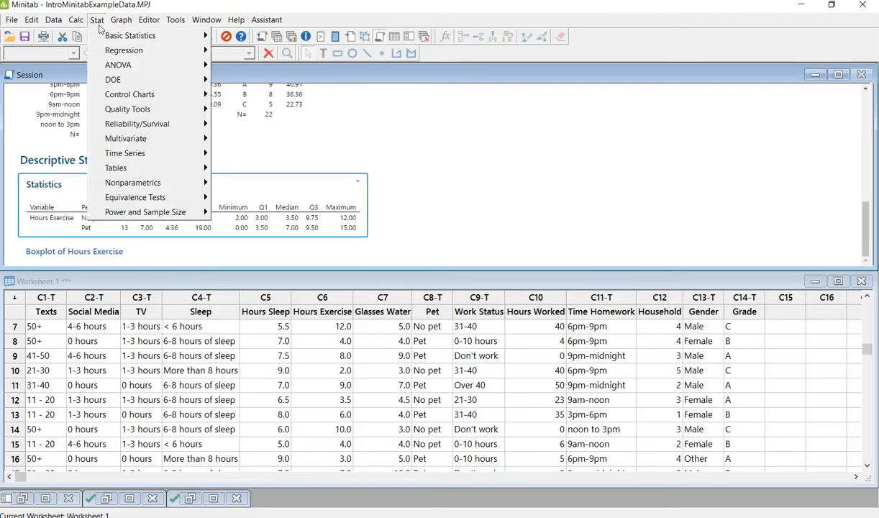
mouse_move(124, 27)
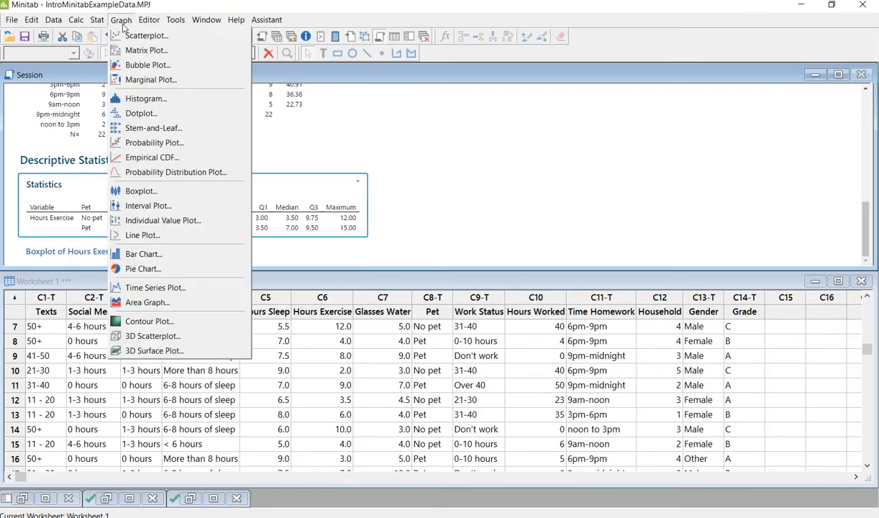
left_click(144, 254)
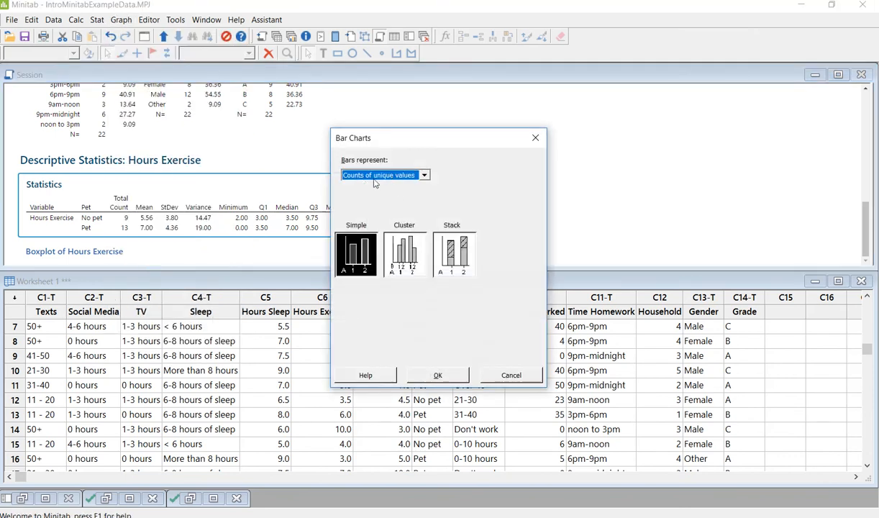
left_click(403, 256)
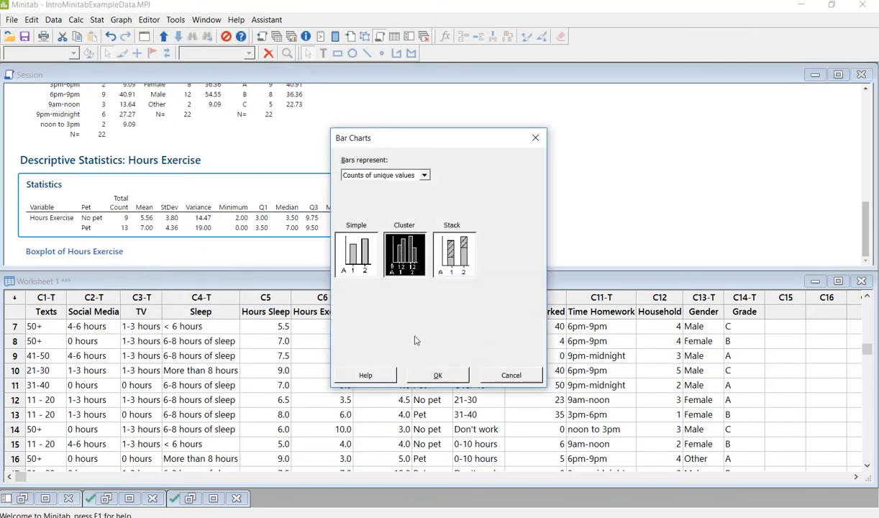
left_click(437, 374)
left_click(415, 192)
key("BackSpace")
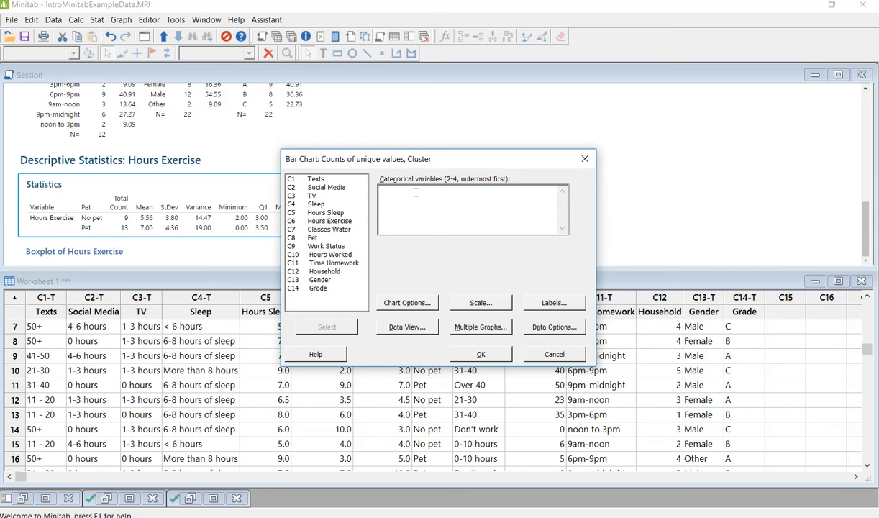
double_click(314, 238)
double_click(312, 196)
Step: Generate the Pet by TV bar chart and read its counts: No pet 1 and 8, Pet 7 and 6
left_click(459, 353)
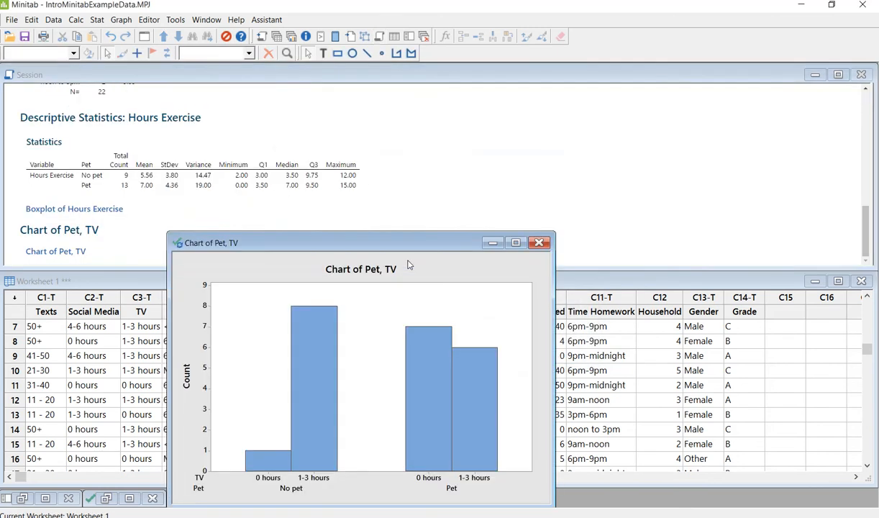
left_click_drag(408, 239, 447, 93)
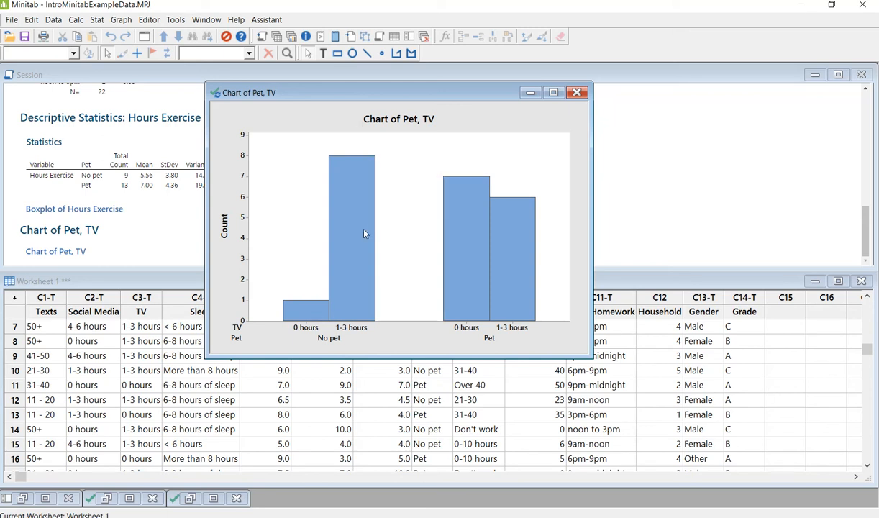
mouse_move(365, 233)
mouse_move(460, 210)
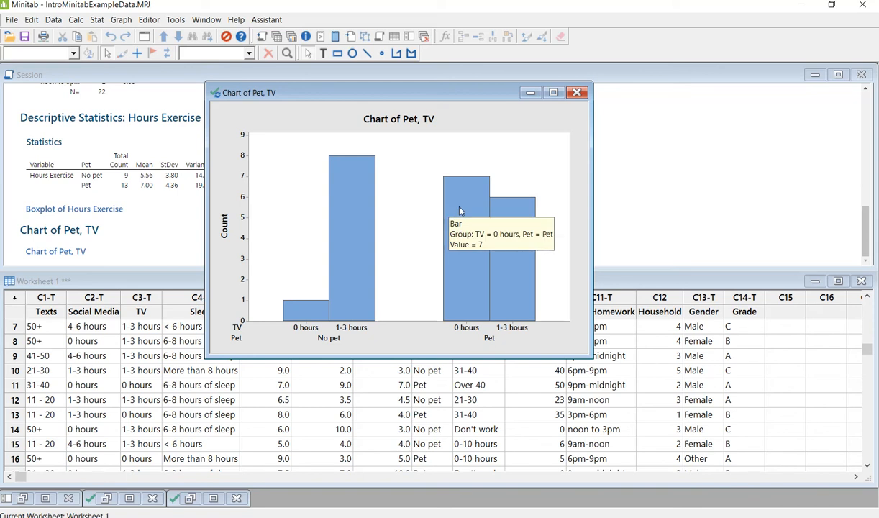
mouse_move(307, 313)
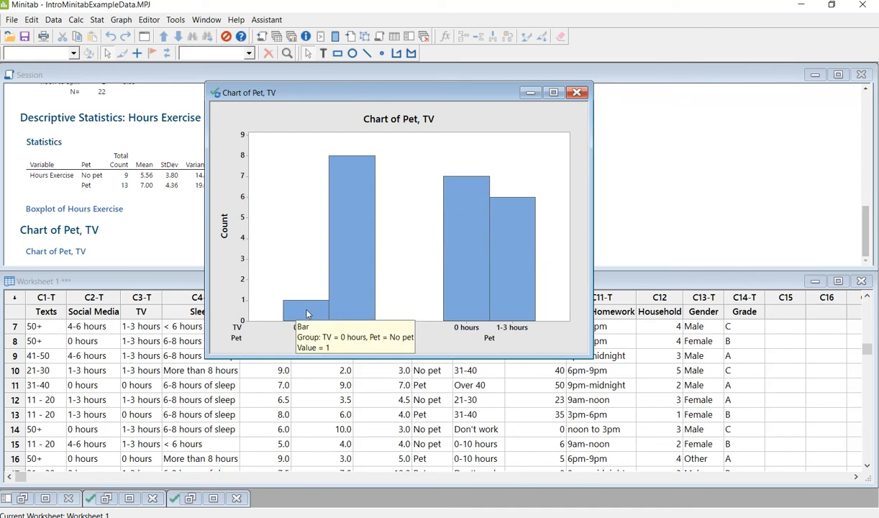
mouse_move(465, 268)
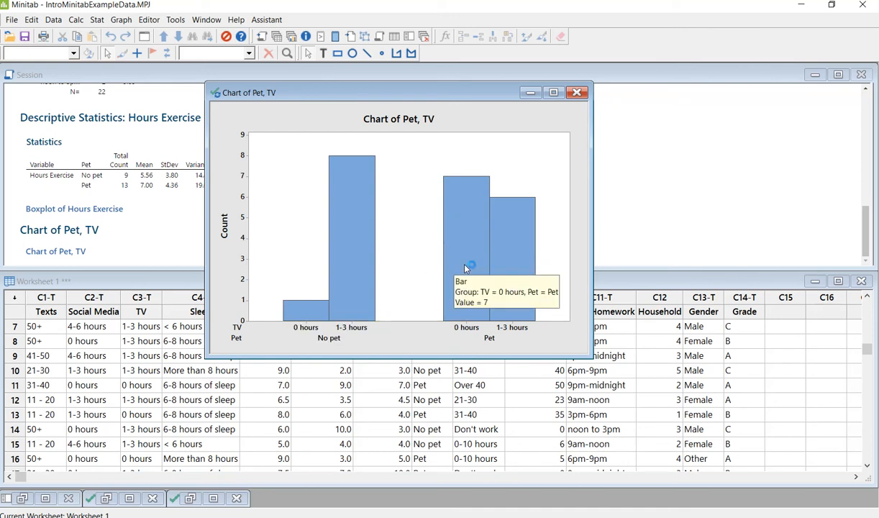
mouse_move(518, 278)
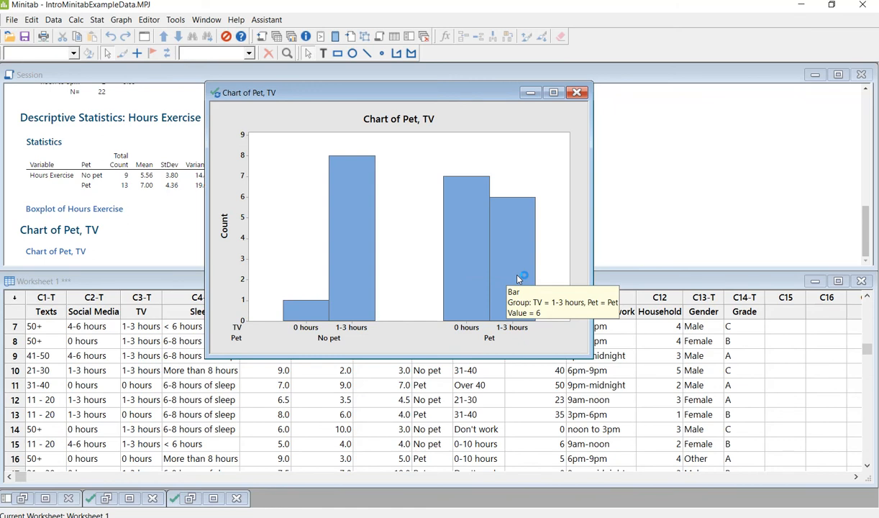
mouse_move(361, 256)
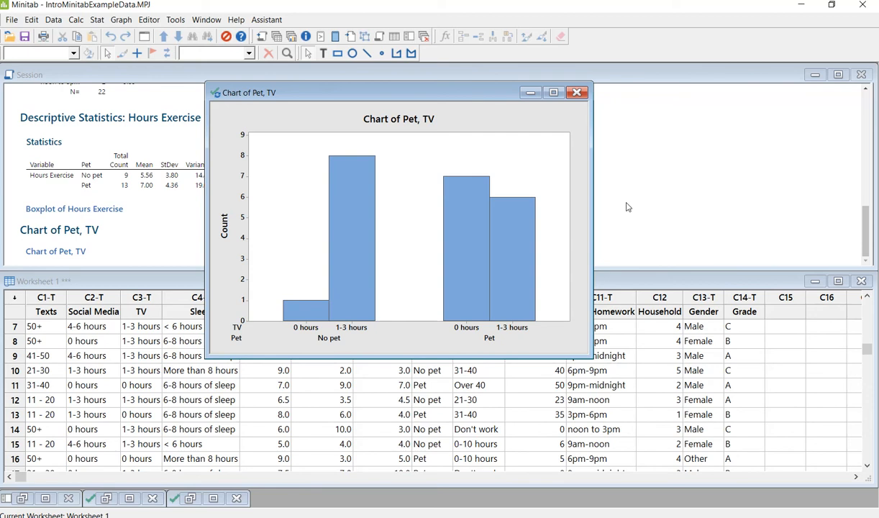
Step: Rebuild the bar chart with TV as the outer variable and Pet second, creating Chart of TV, Pet
left_click(145, 36)
left_click(412, 196)
left_click_drag(412, 196, 381, 190)
key("Delete")
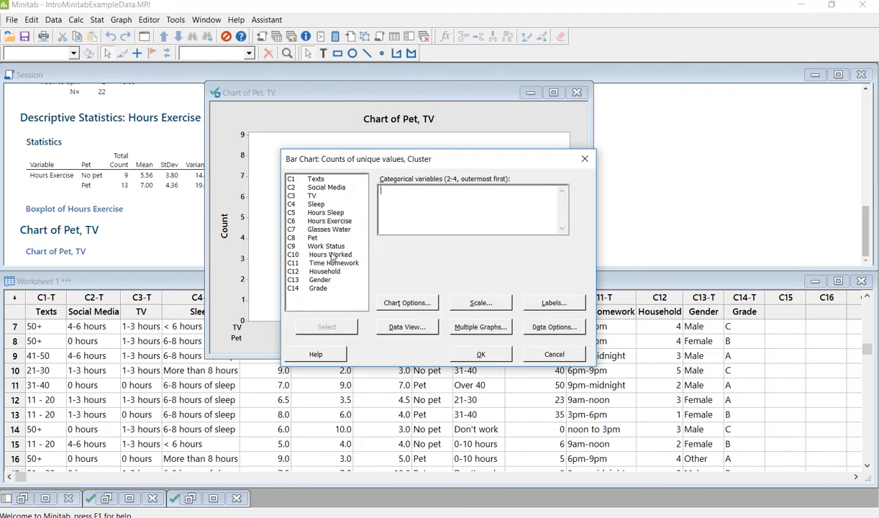
double_click(312, 196)
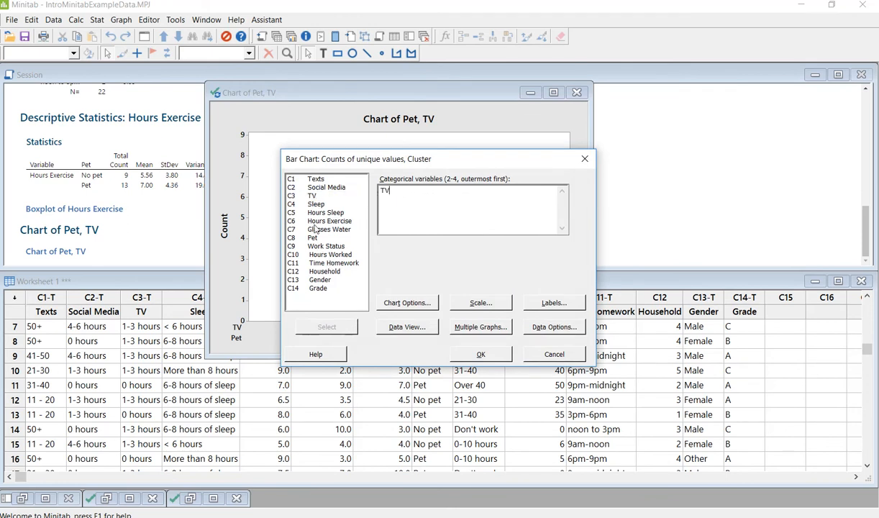
double_click(312, 238)
left_click(480, 354)
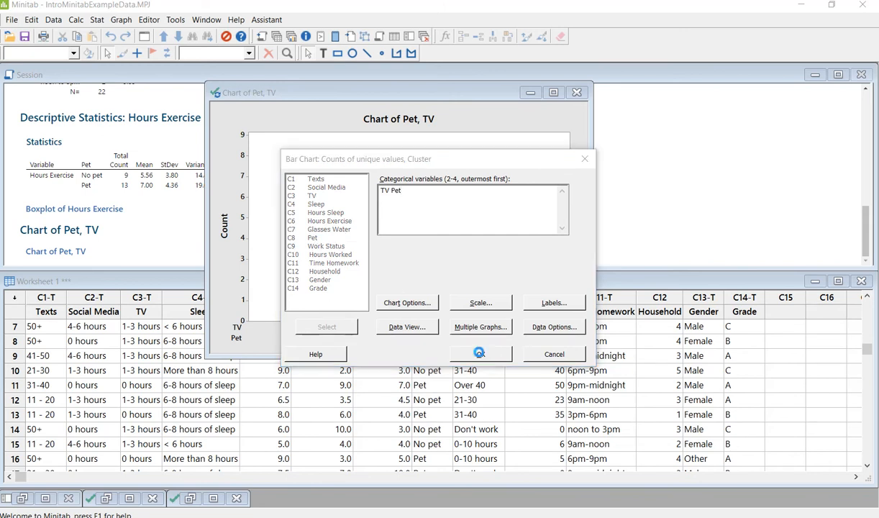
Step: Place Chart of TV, Pet on the right and Chart of Pet, TV on the left
left_click_drag(418, 265, 428, 120)
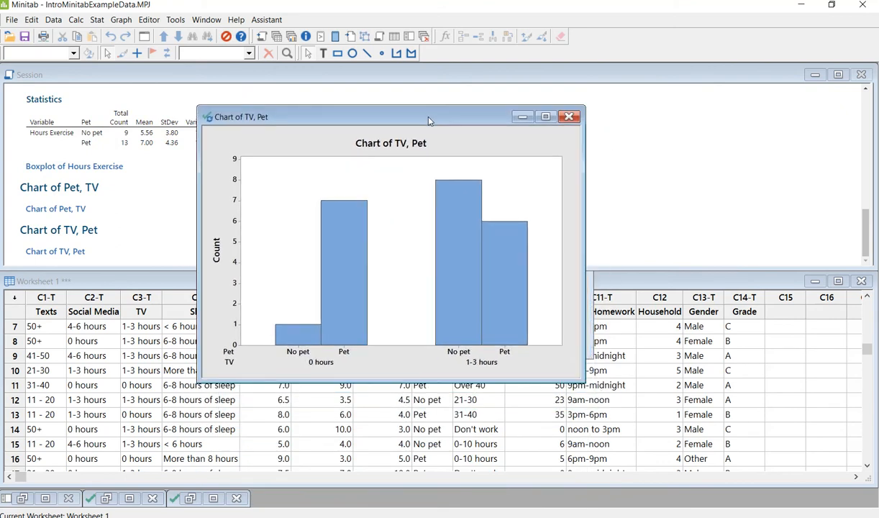
left_click_drag(428, 121, 661, 130)
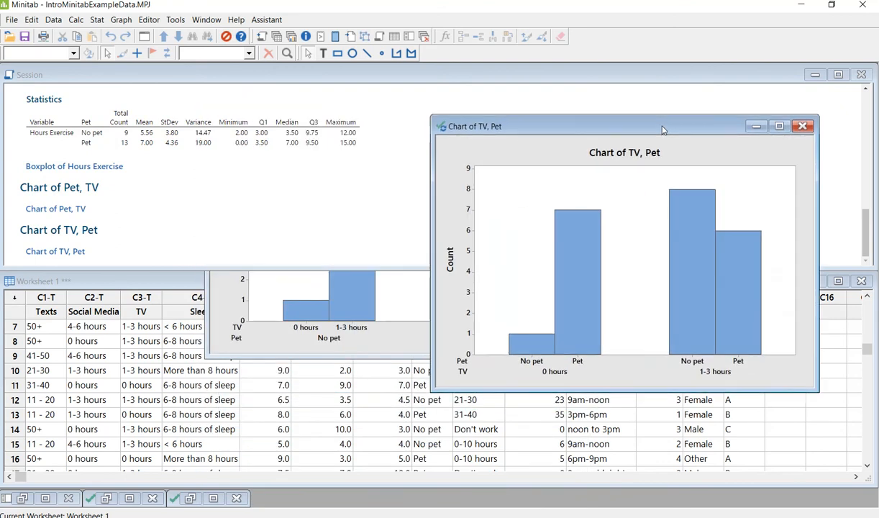
left_click(402, 337)
left_click_drag(417, 102, 220, 130)
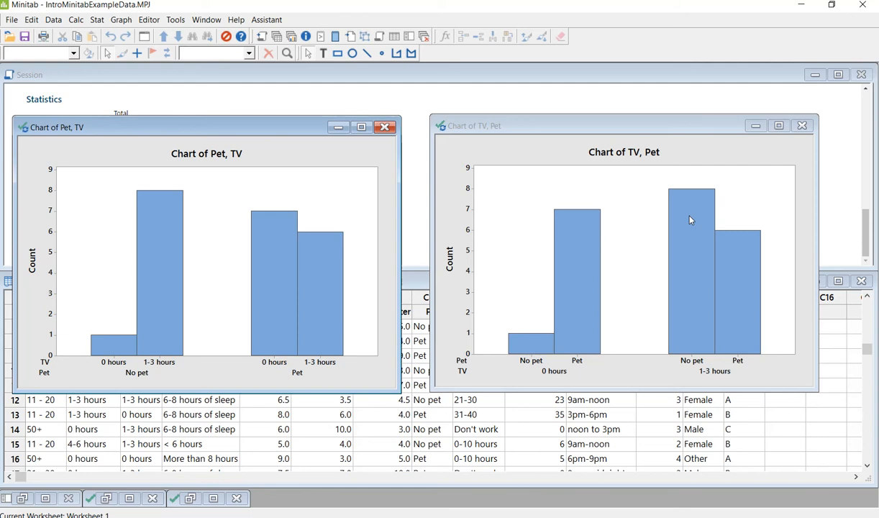
Step: Copy the Chart of TV, Pet graph and bring the Word report back to the front
left_click(713, 150)
left_click(713, 150)
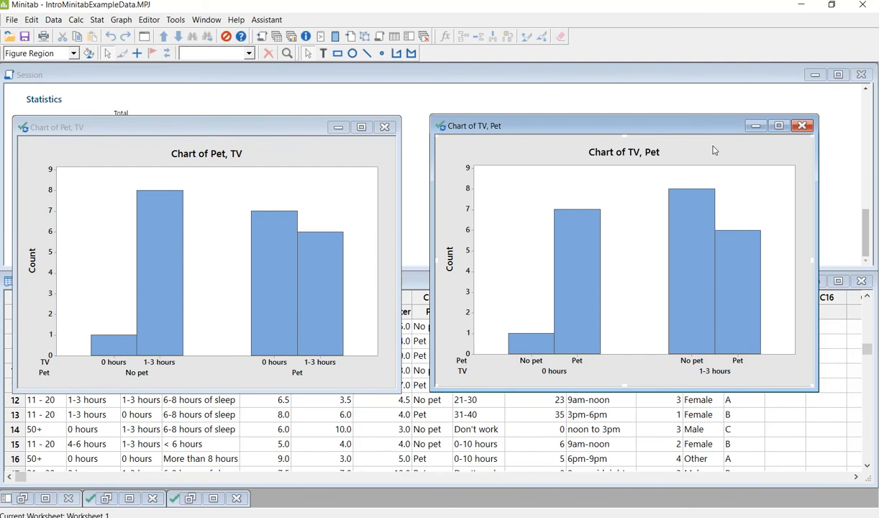
right_click(713, 149)
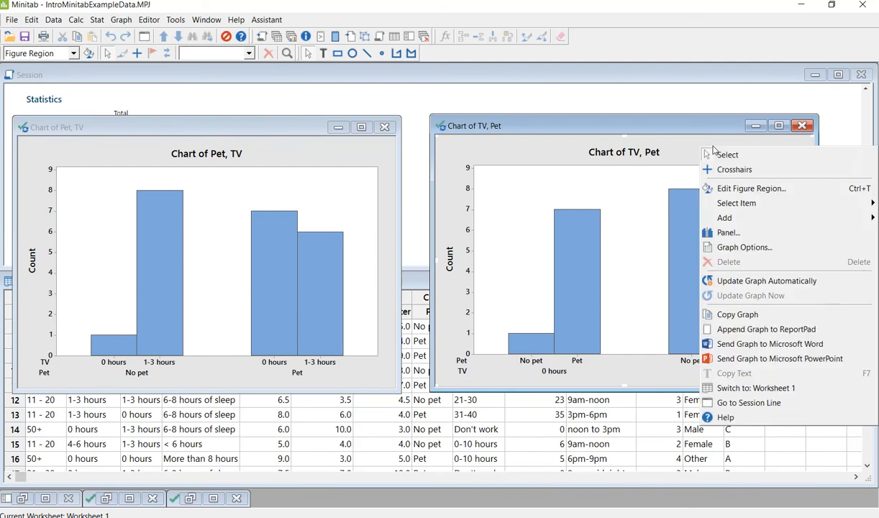
left_click(711, 314)
key("alt+Tab")
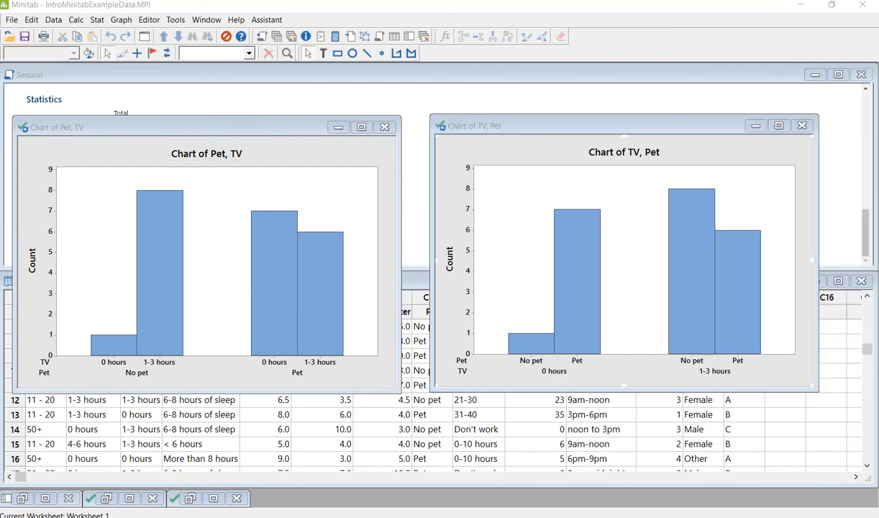
left_click_drag(0, 148, 0, 112)
left_click_drag(1, 128, 681, 62)
Step: Below the boxplot, add the line 'Having a pet (yes/no) compared to time spent watching TV'
scroll(562, 265, "down", 1)
scroll(562, 264, "down", 20)
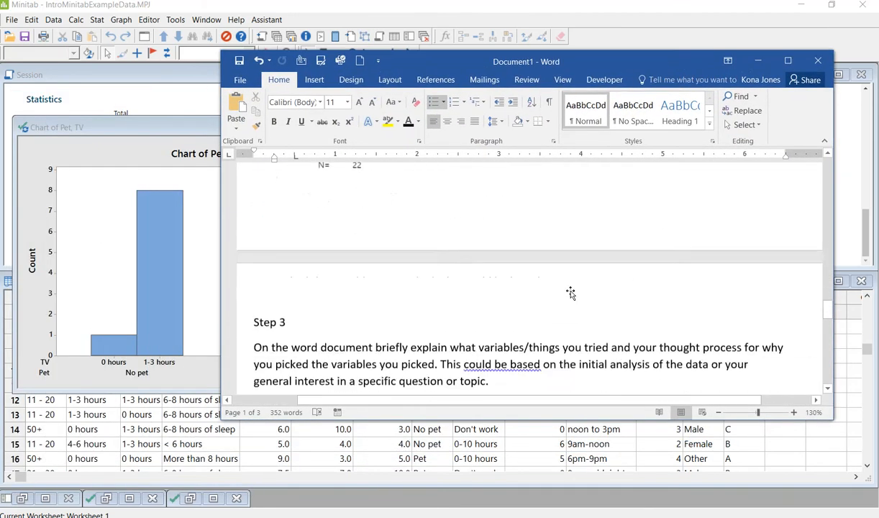
scroll(570, 292, "down", 10)
scroll(390, 339, "up", 3)
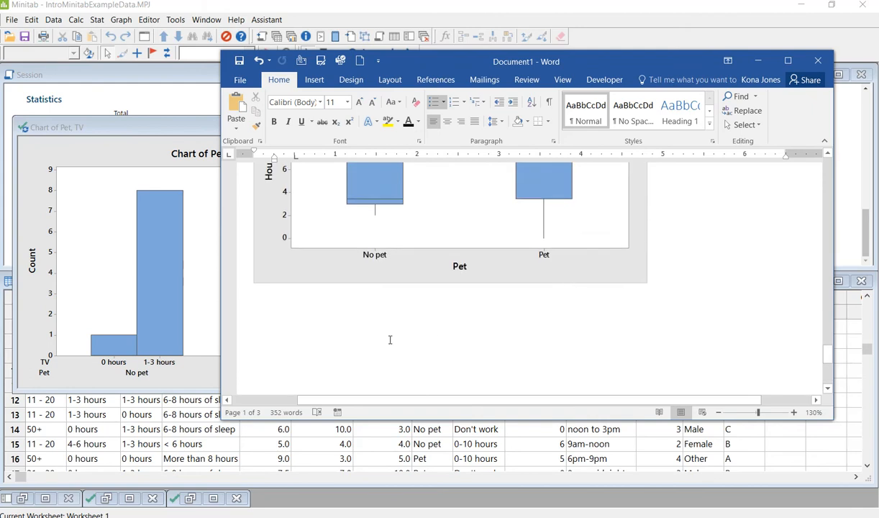
left_click(390, 340)
left_click(677, 276)
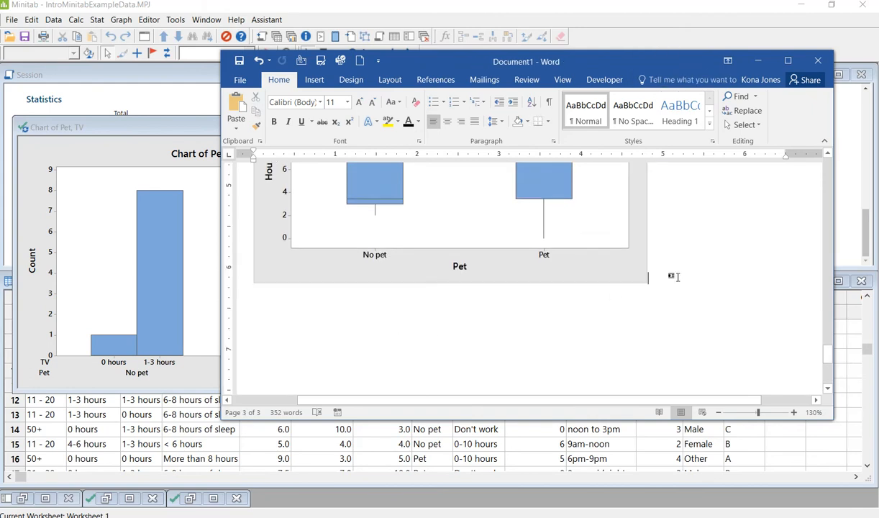
key("Return")
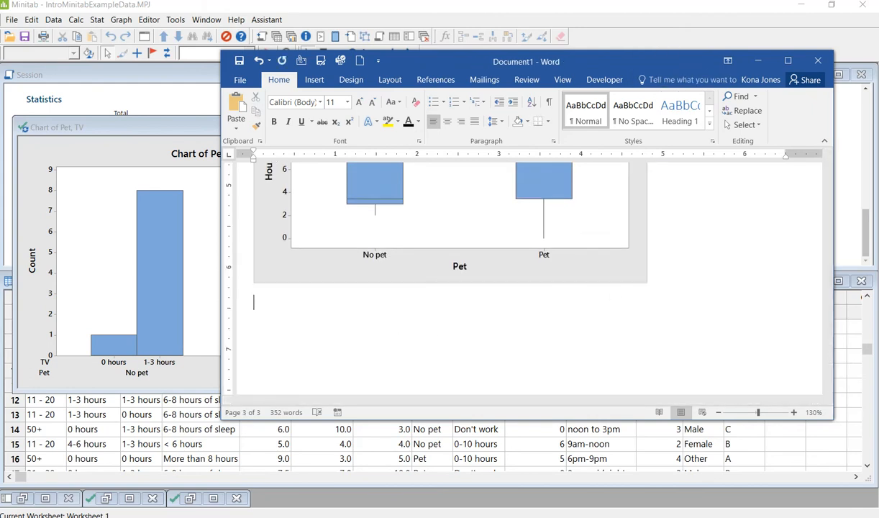
type("Pet")
key("BackSpace")
key("BackSpace")
key("BackSpace")
type("Having a pet ")
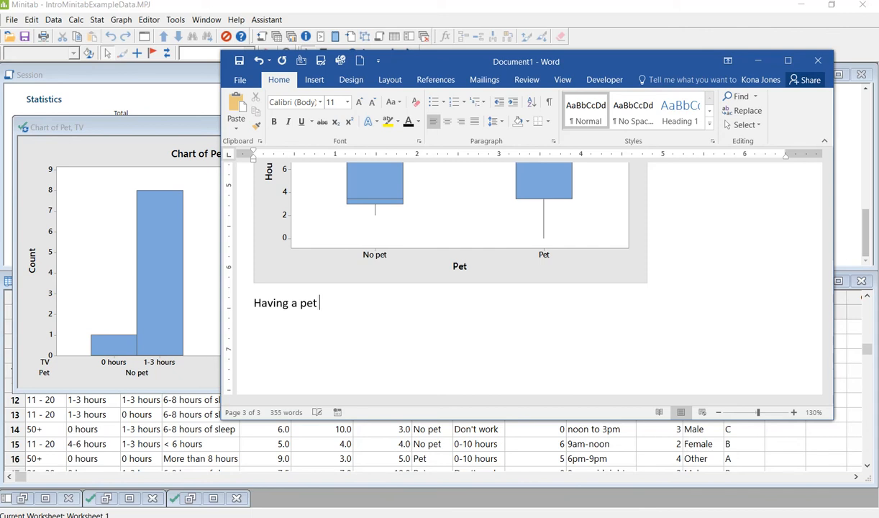
type("(yes/no) copmared to")
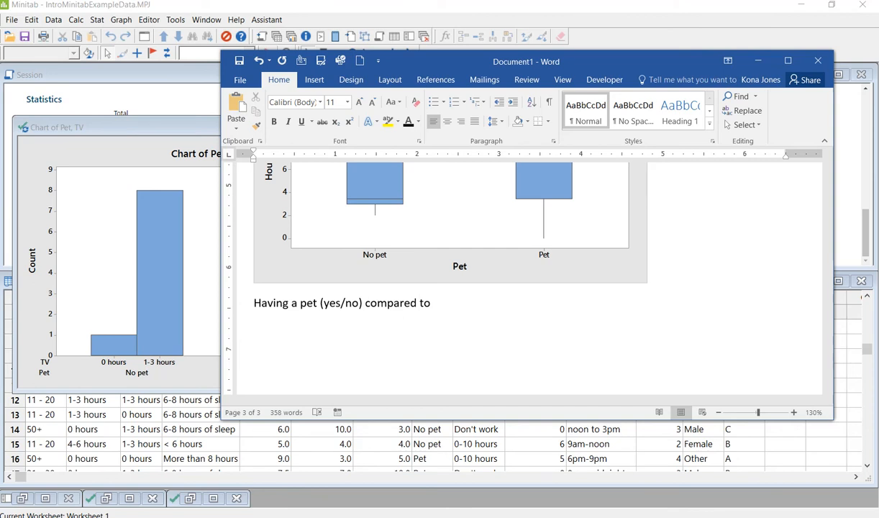
type(" time spent watach")
type("ing")
key("BackSpace")
key("BackSpace")
key("BackSpace")
key("BackSpace")
key("BackSpace")
key("BackSpace")
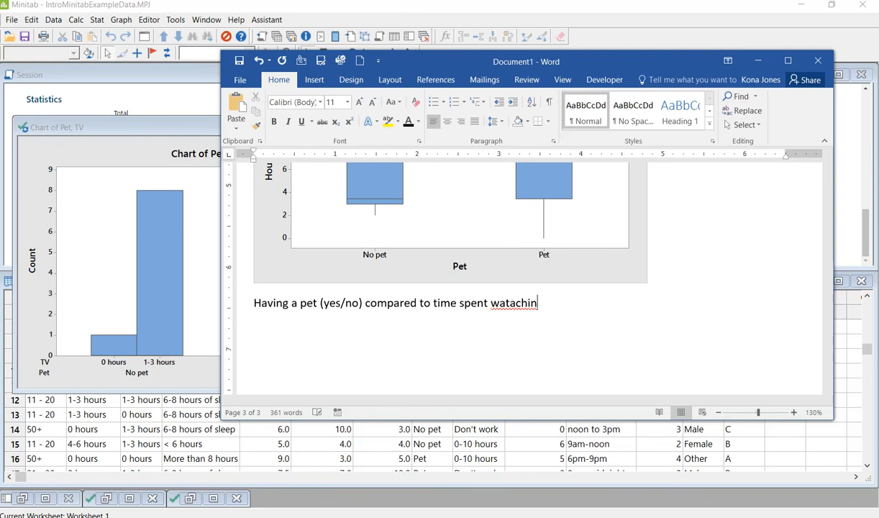
type("ching TV")
key("Return")
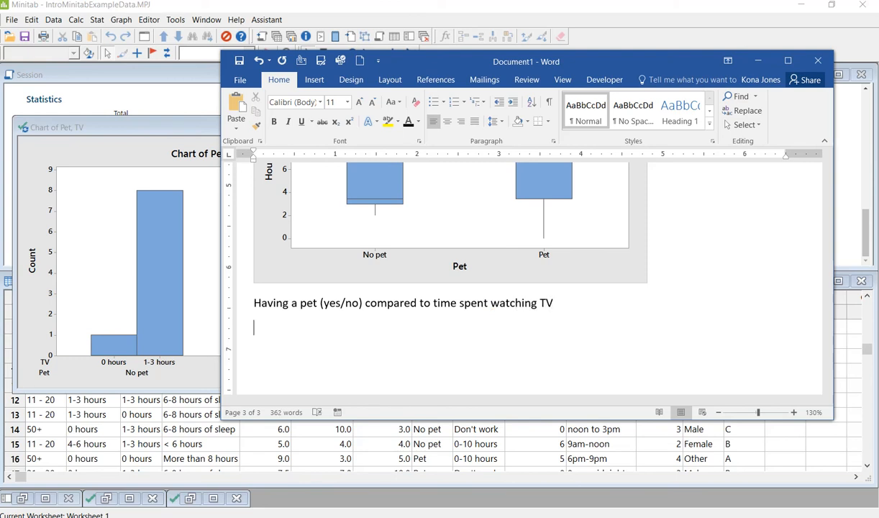
Step: Paste the Chart of TV, Pet beneath the caption and shrink it to fit the page
key("ctrl+v")
scroll(614, 246, "up", 3)
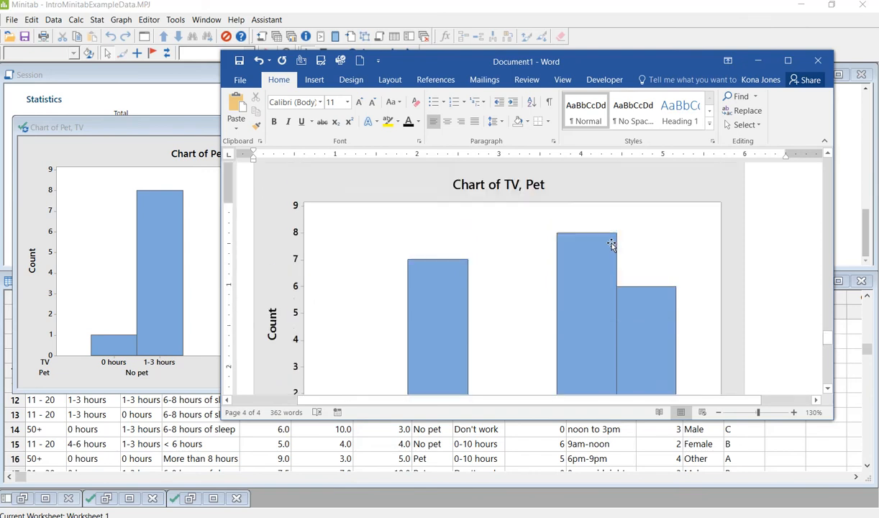
left_click(610, 245)
left_click_drag(744, 202, 602, 274)
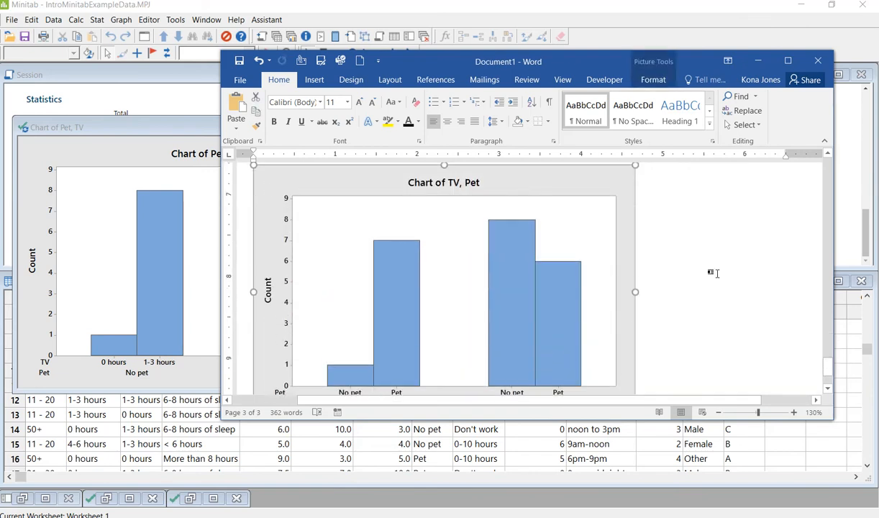
scroll(676, 246, "down", 1)
scroll(676, 246, "up", 4)
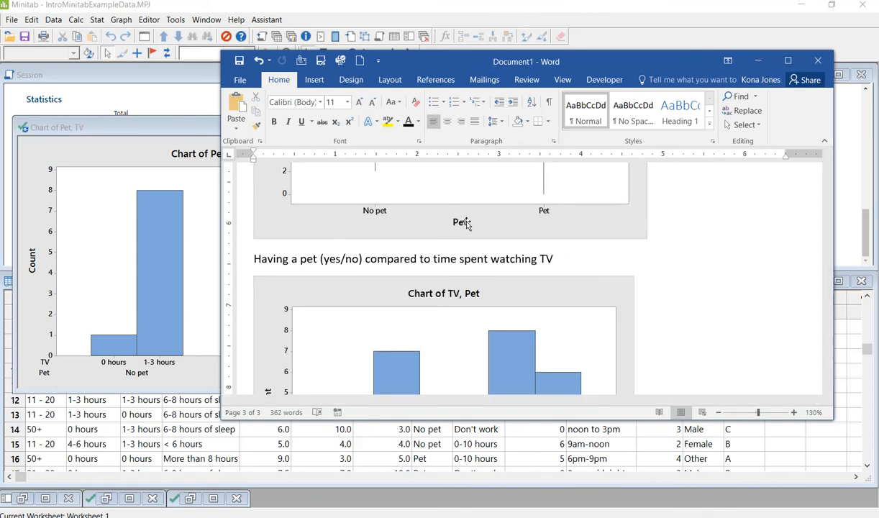
scroll(445, 271, "up", 8)
scroll(445, 270, "up", 3)
scroll(445, 271, "down", 15)
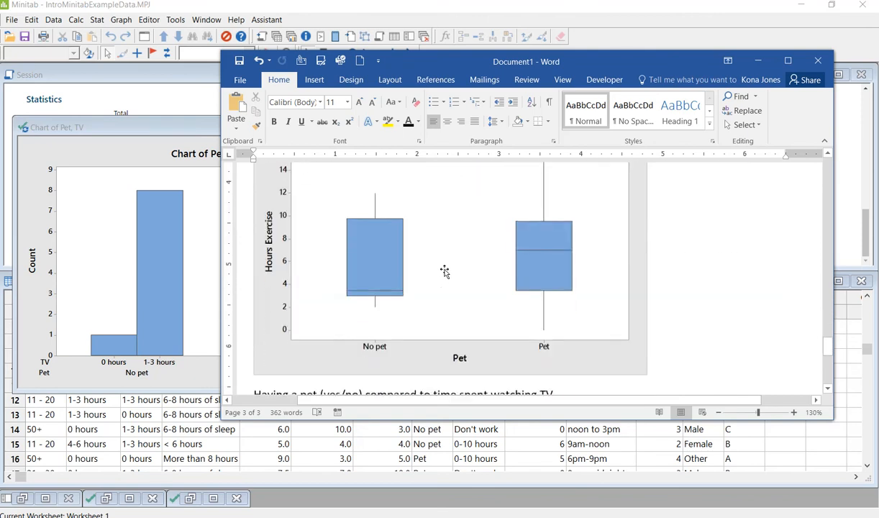
scroll(445, 270, "up", 3)
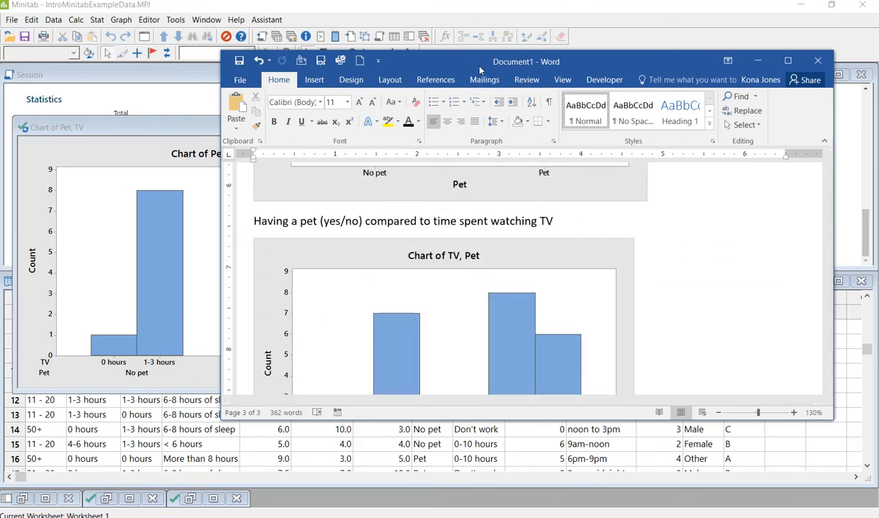
left_click_drag(409, 64, 401, 67)
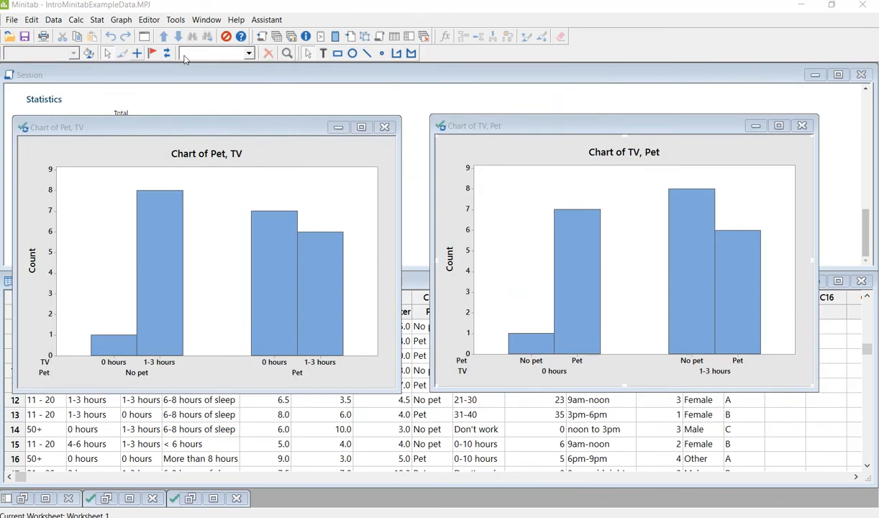
Step: Minimise the Chart of TV, Pet and Chart of Pet, TV windows
left_click(755, 126)
left_click(336, 128)
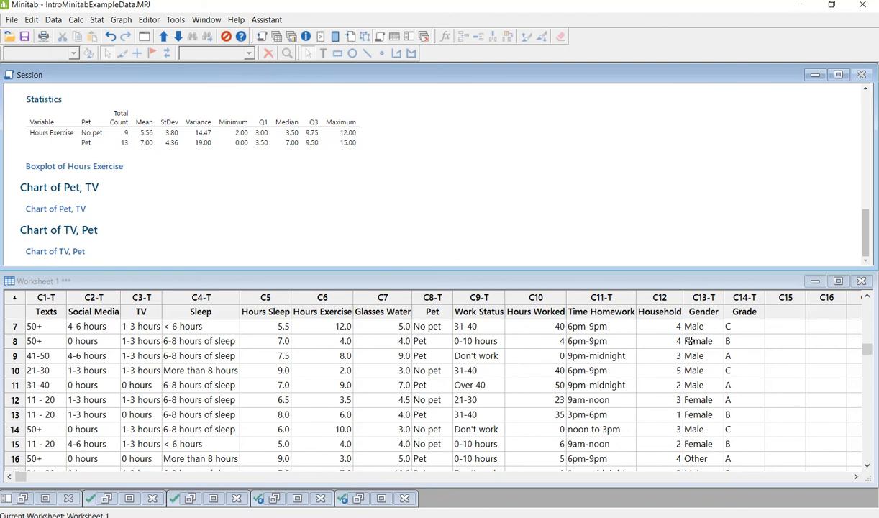
Step: Run Cross Tabulation and Chi-Square with Gender as rows and Pet replacing Social Media as columns
left_click(97, 21)
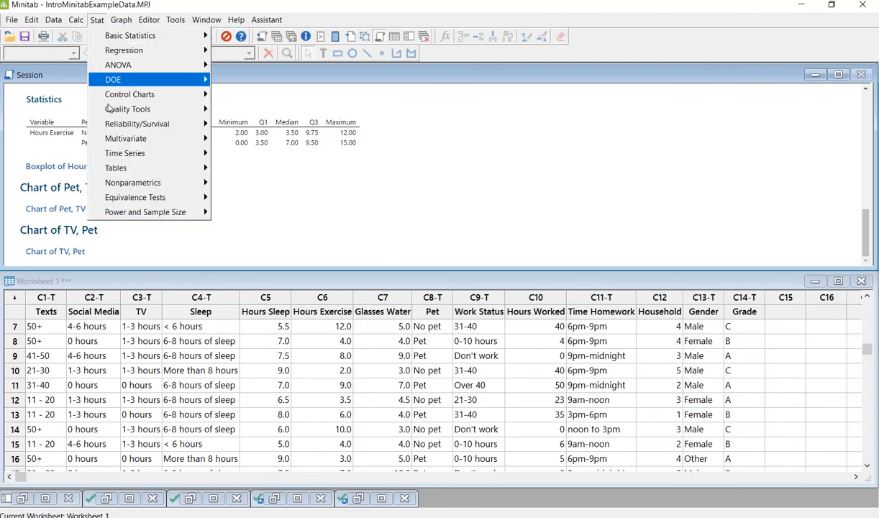
mouse_move(113, 170)
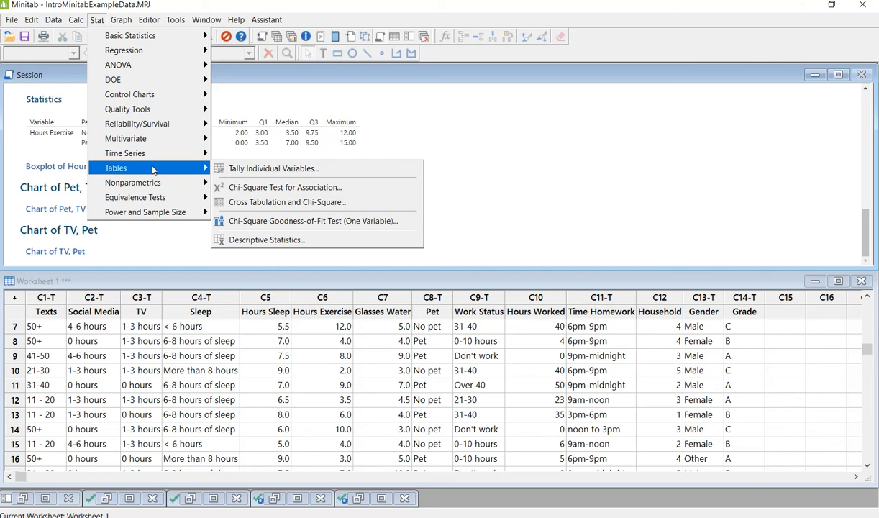
left_click(250, 202)
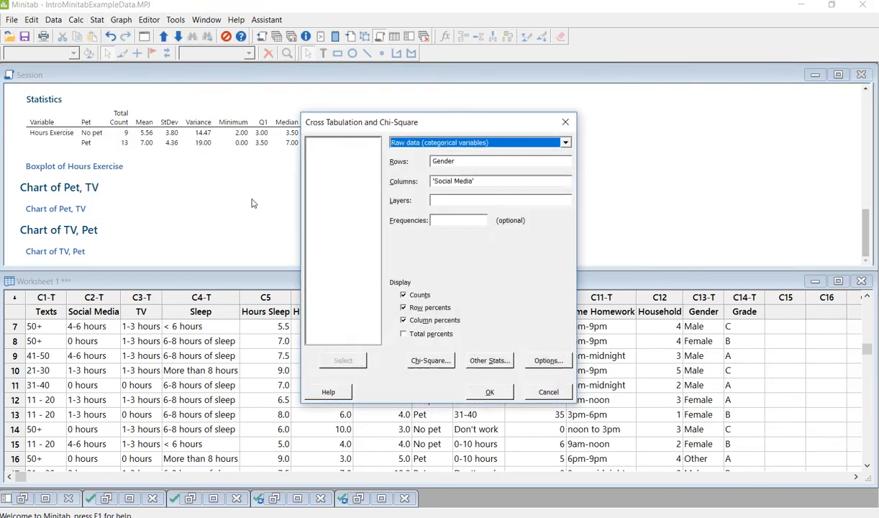
left_click(475, 162)
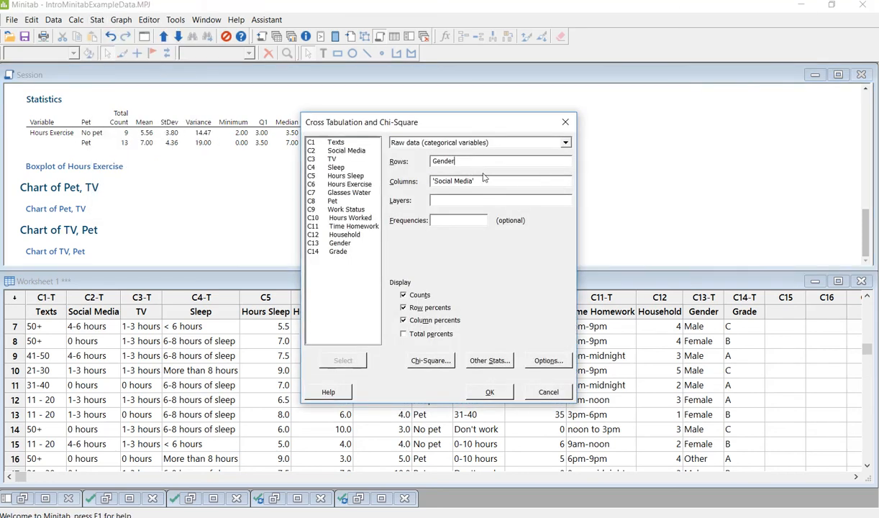
left_click_drag(475, 180, 432, 180)
double_click(336, 201)
left_click(490, 392)
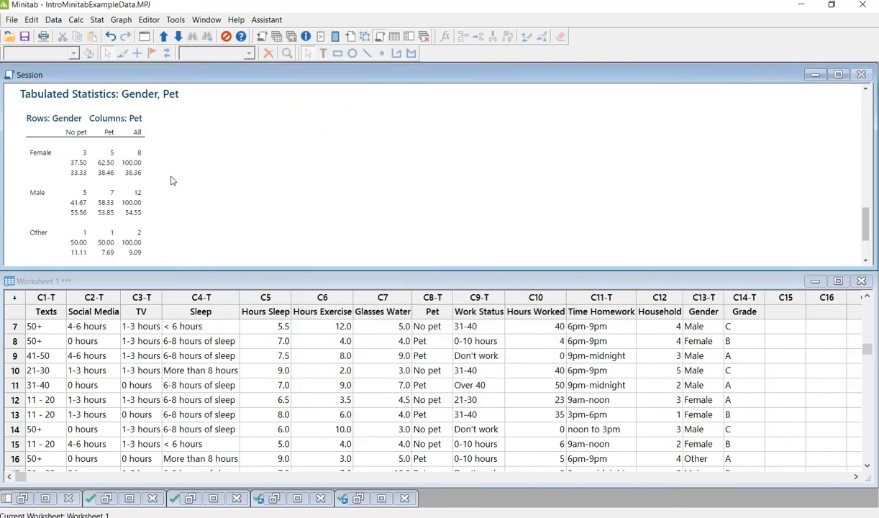
Step: Lower the Session/Worksheet divider so the Male, Other and All rows of the cross-tab show
scroll(173, 181, "down", 1)
scroll(170, 180, "up", 1)
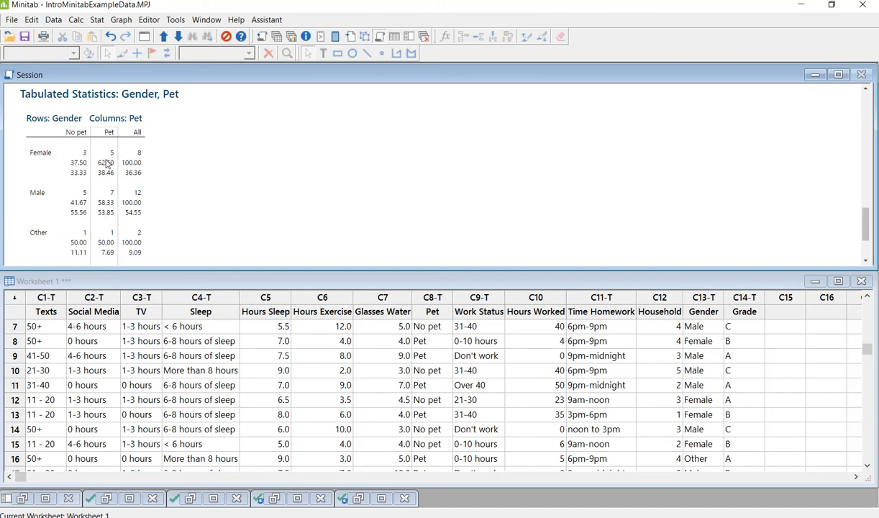
scroll(106, 123, "down", 1)
scroll(101, 171, "up", 1)
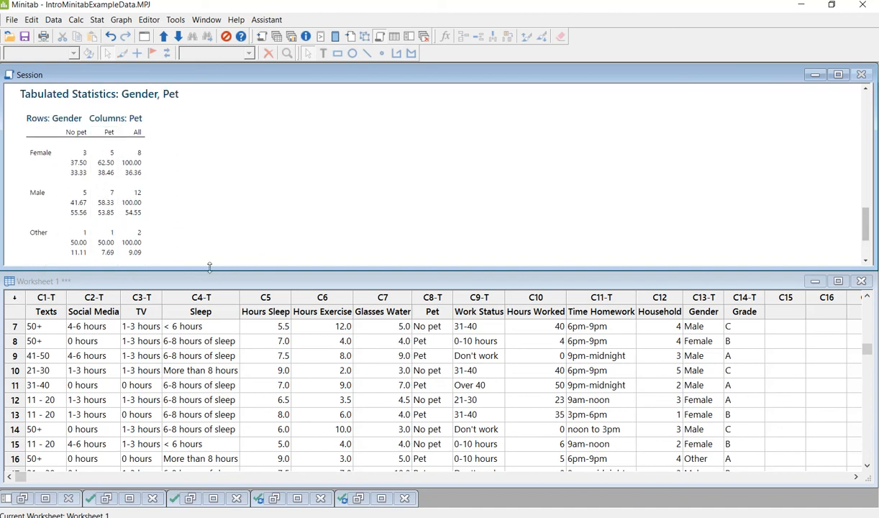
left_click_drag(204, 270, 212, 390)
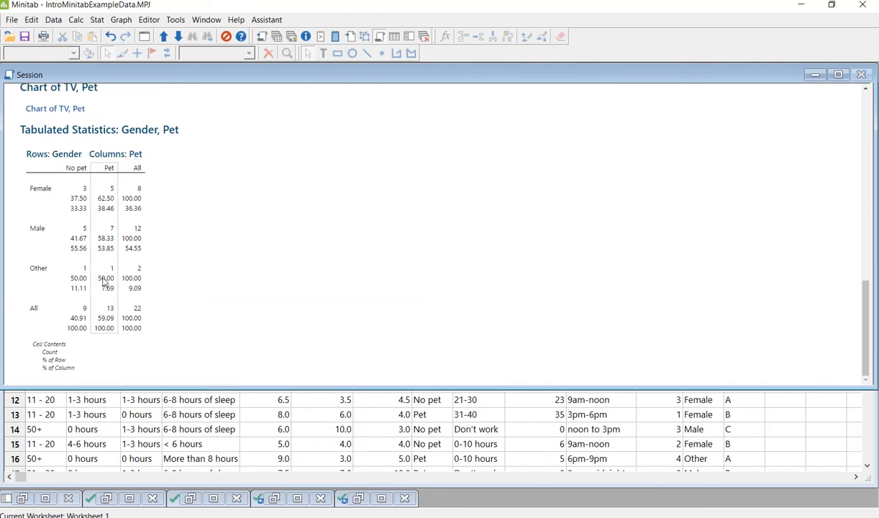
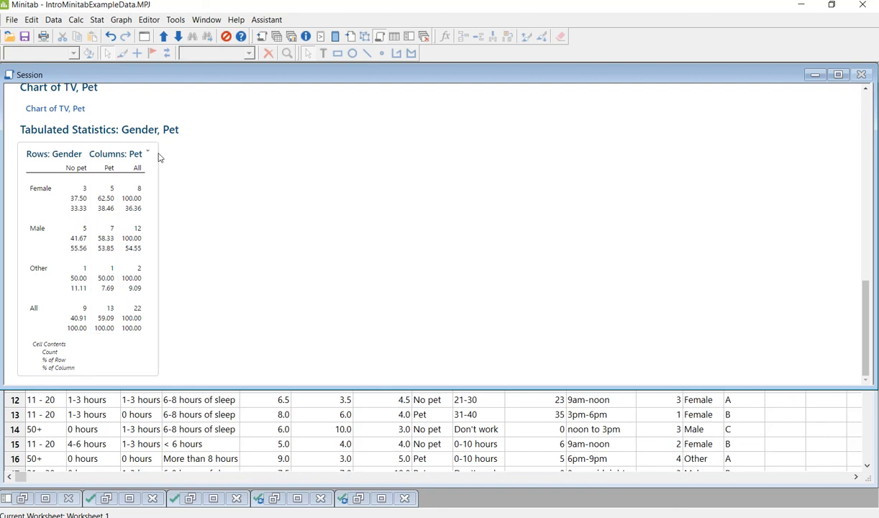
Step: Copy Minitab's Gender by Pet tabulated statistics as a picture and bring the Word report forward
left_click(150, 153)
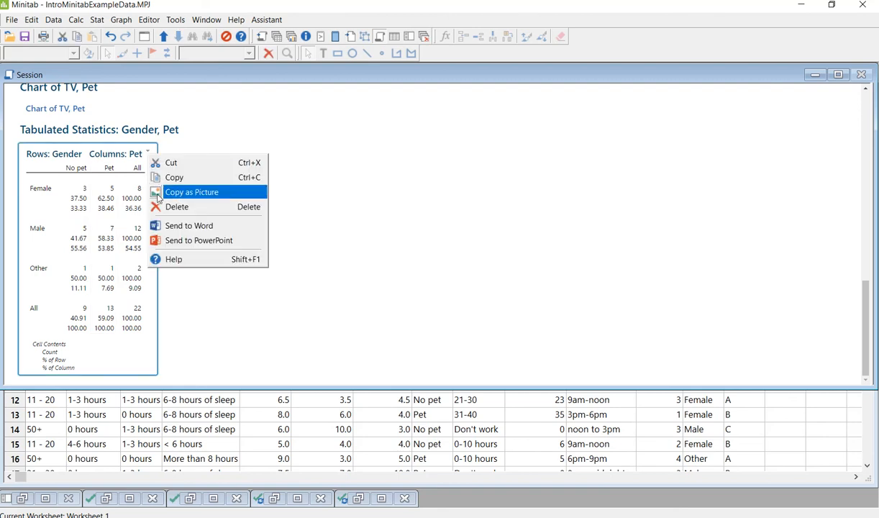
left_click(158, 193)
key("alt+Tab")
left_click_drag(418, 105, 488, 81)
scroll(457, 335, "down", 3)
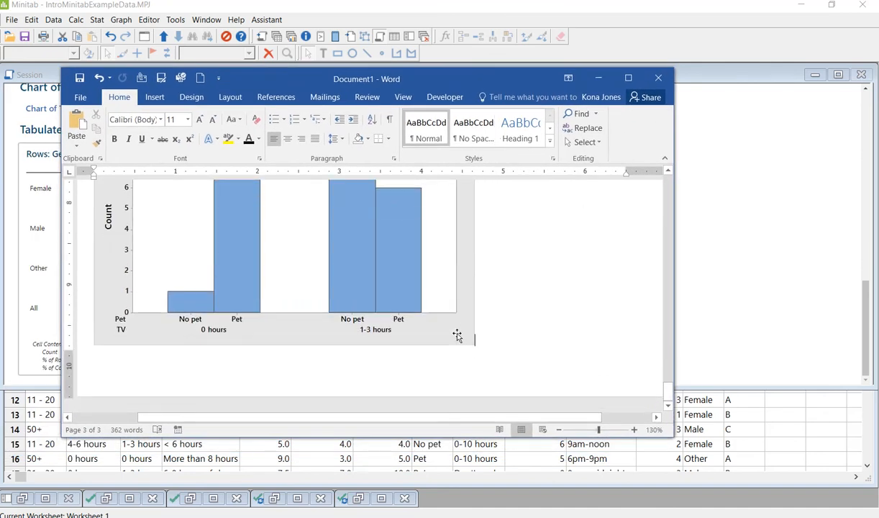
Step: Start a new page below the chart with the heading 'Gender and Pet Ownership'
scroll(458, 335, "up", 3)
scroll(457, 335, "down", 3)
key("ctrl+Return")
type("Gender and ")
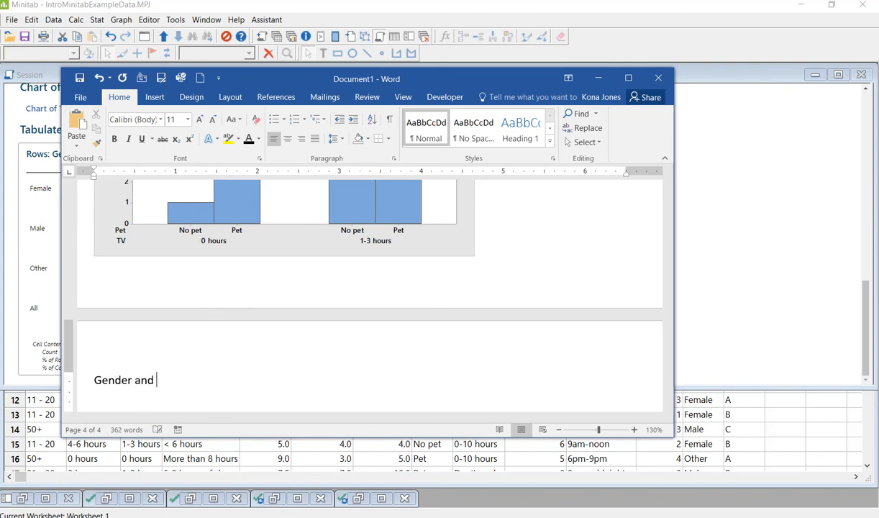
type("Pet Ownership")
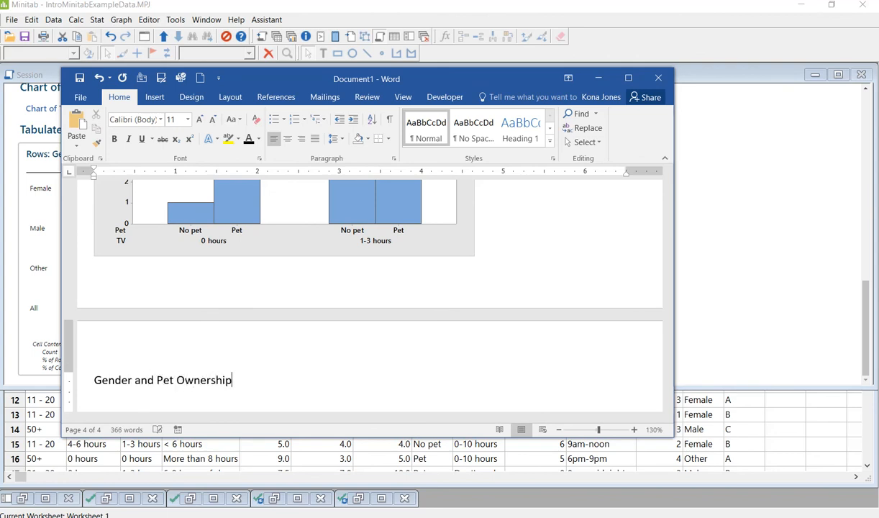
key("Return")
Step: Paste the Gender by Pet table picture under the heading and shrink it
key("ctrl+v")
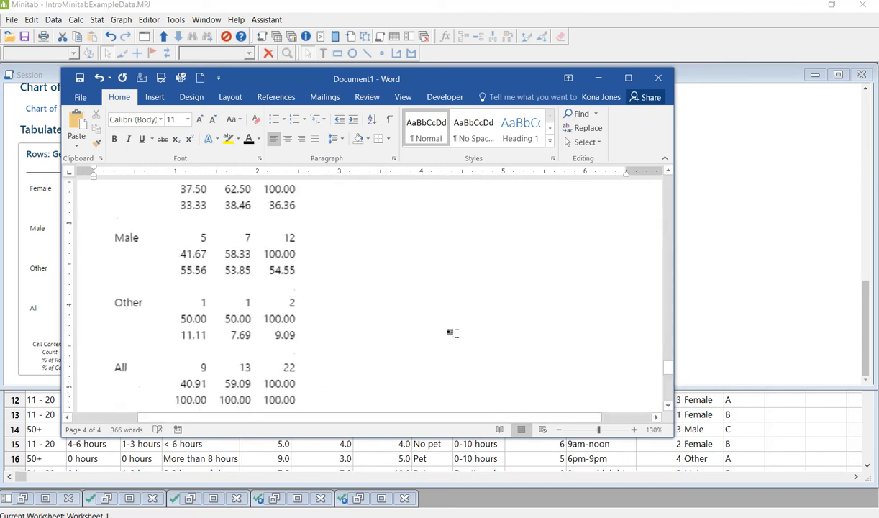
scroll(383, 273, "up", 3)
left_click(259, 313)
scroll(258, 313, "up", 3)
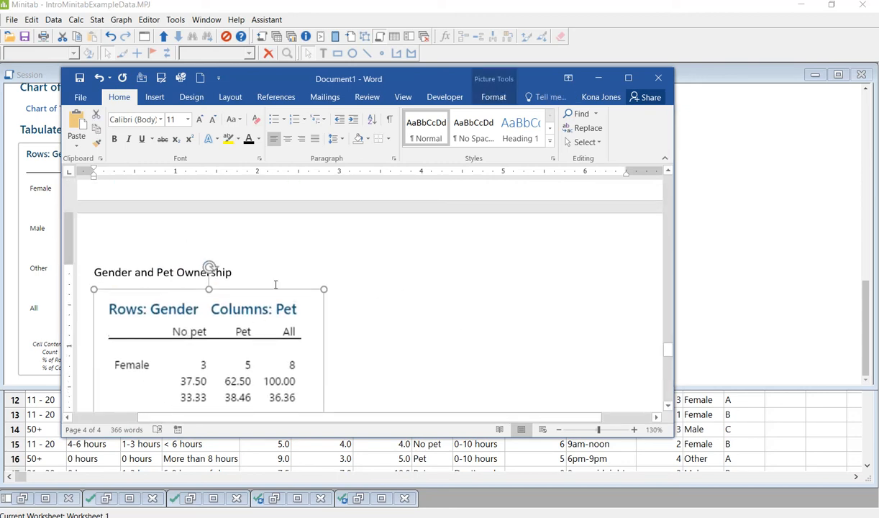
left_click_drag(323, 288, 244, 347)
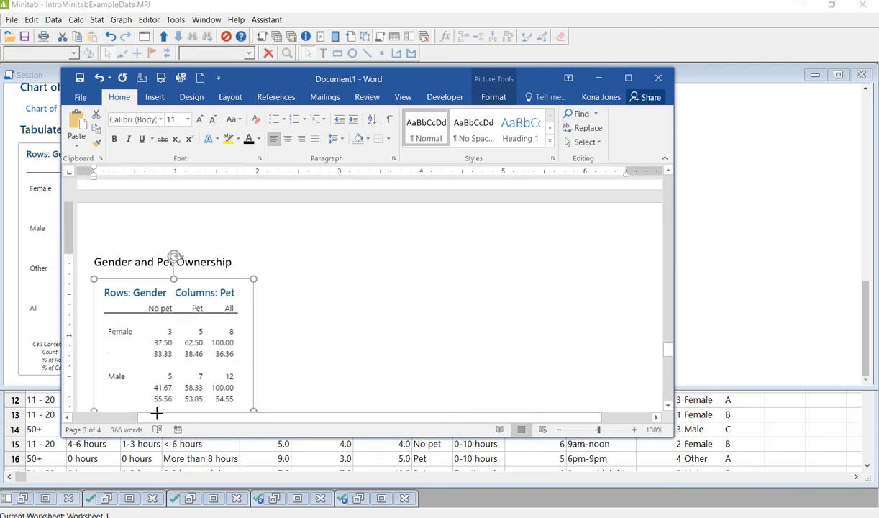
scroll(304, 286, "down", 3)
left_click(305, 284)
left_click_drag(252, 84, 0, 78)
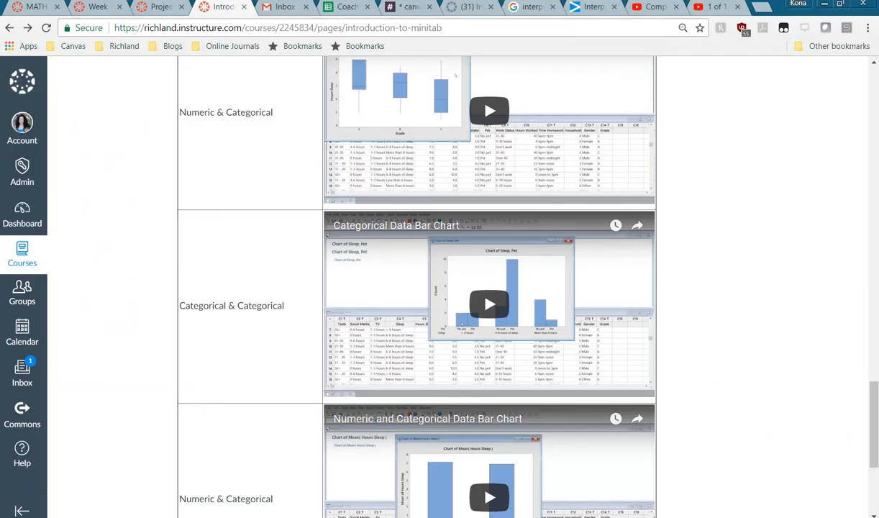
Step: Show the Canvas project assignment instructions and read Steps 3 to 5
left_click(176, 8)
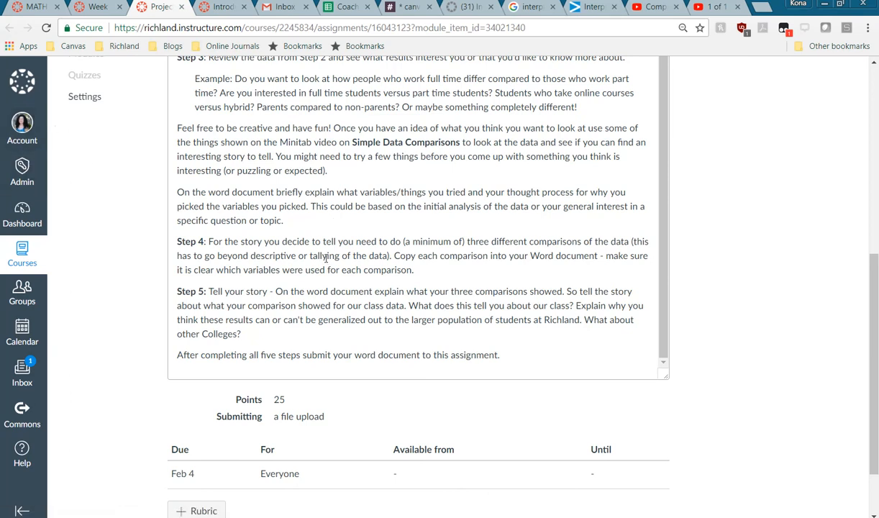
scroll(303, 224, "up", 1)
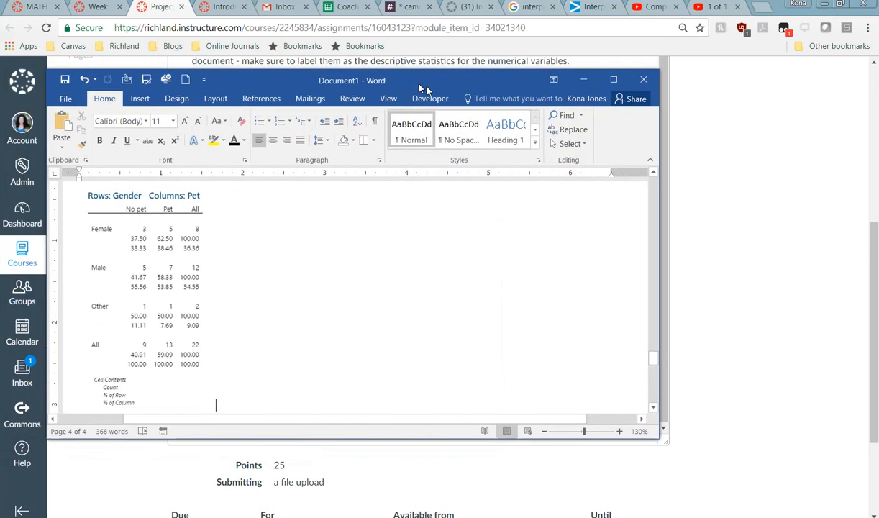
Step: Replace 'Having a pet (yes/no)' so the heading reads 'Pet Ownership compared to time spent watching TV'
scroll(309, 272, "up", 3)
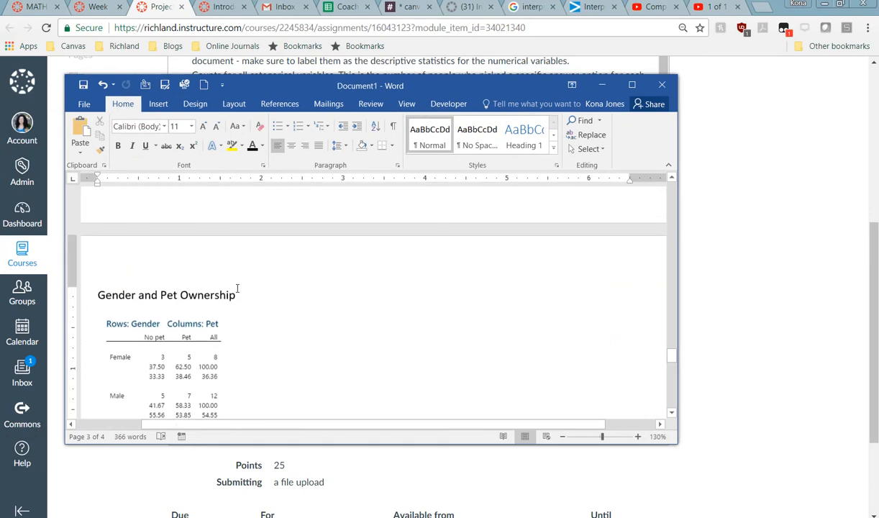
scroll(237, 288, "up", 10)
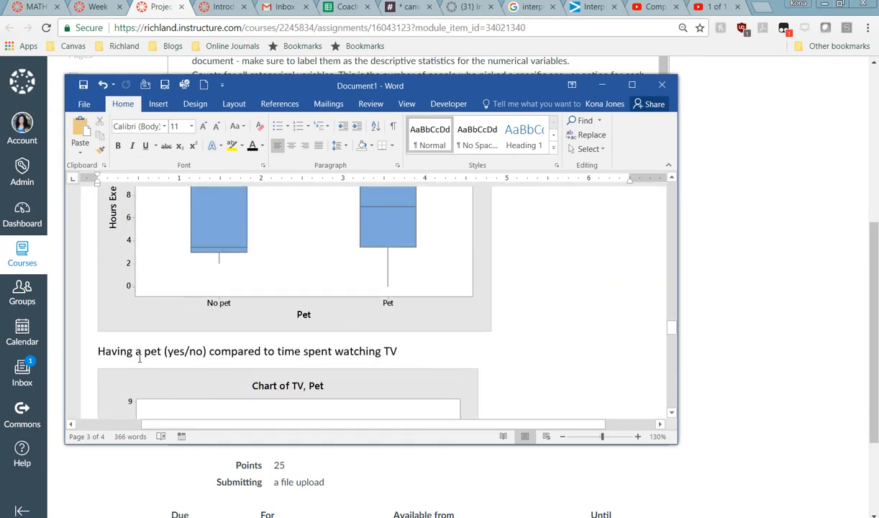
left_click_drag(207, 351, 119, 353)
type("Pet Wo")
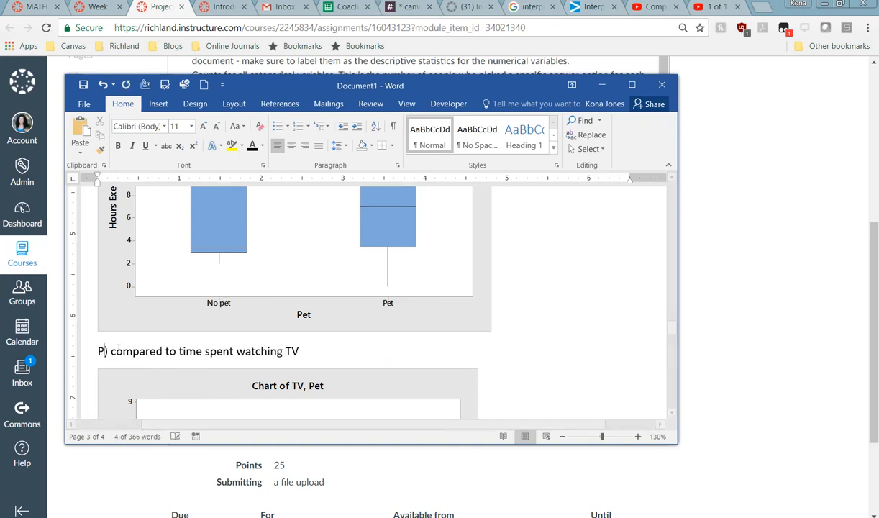
key("BackSpace")
key("BackSpace")
type("Ownership")
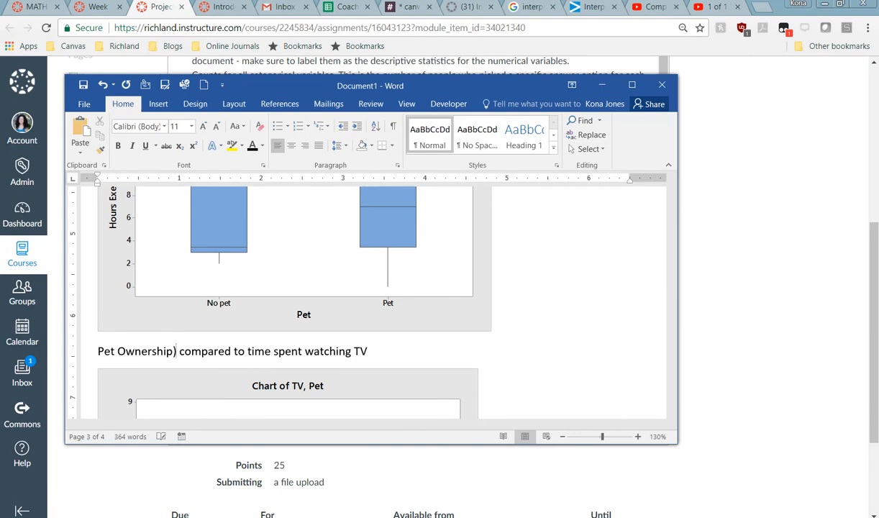
key("BackSpace")
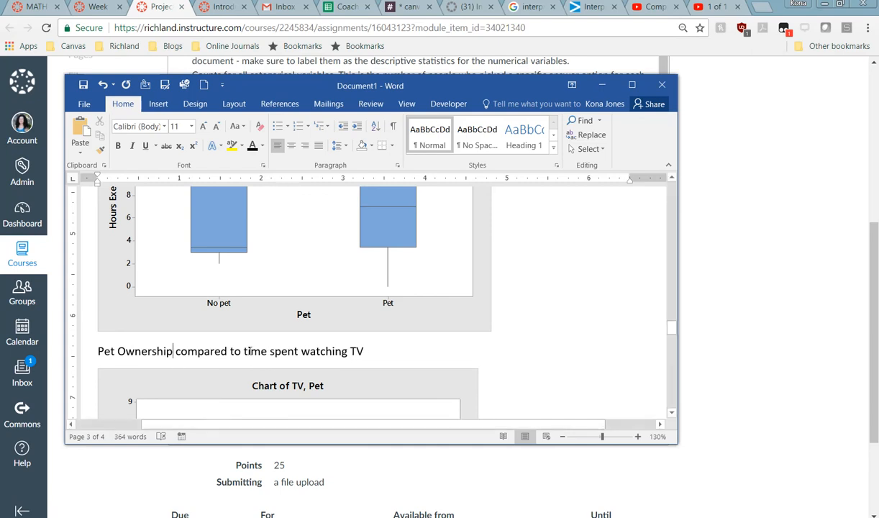
scroll(291, 352, "up", 5)
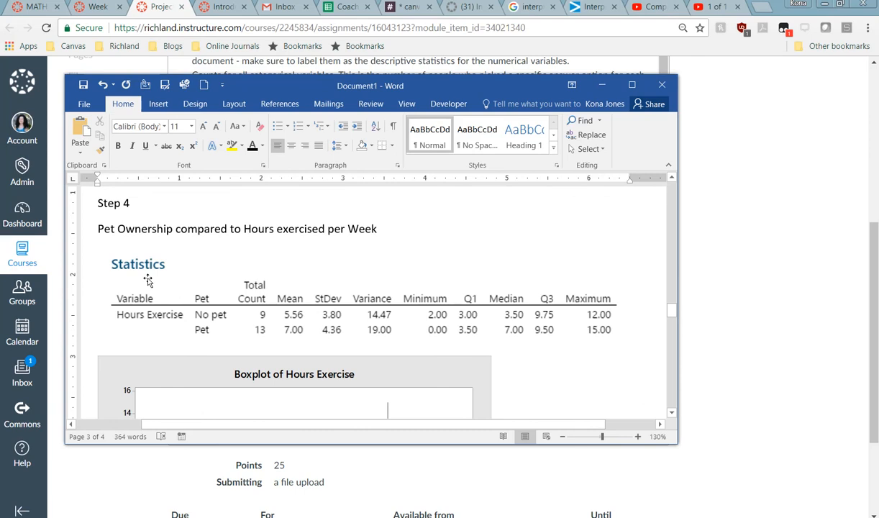
left_click_drag(430, 87, 0, 119)
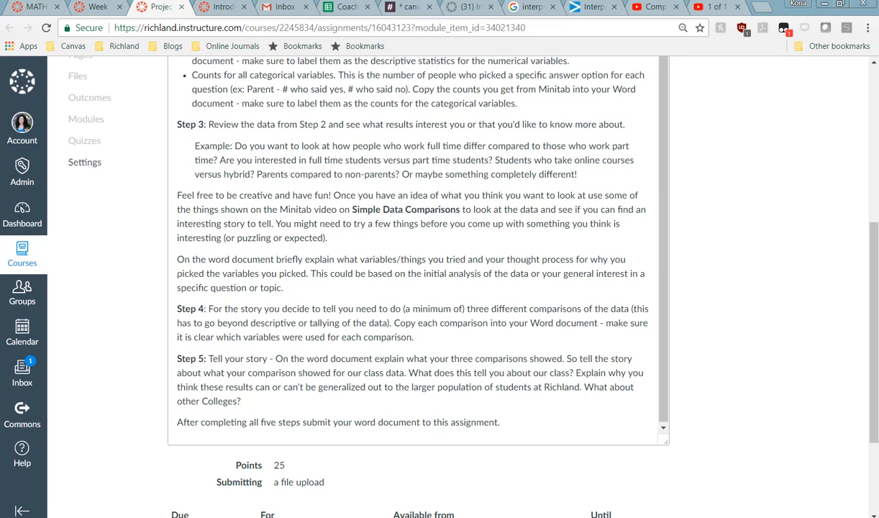
Step: Add the note 'Step 5 Tell your story.... Actually interpret the data... say what you found and what you think it means.'
left_click_drag(0, 90, 471, 61)
scroll(393, 239, "down", 10)
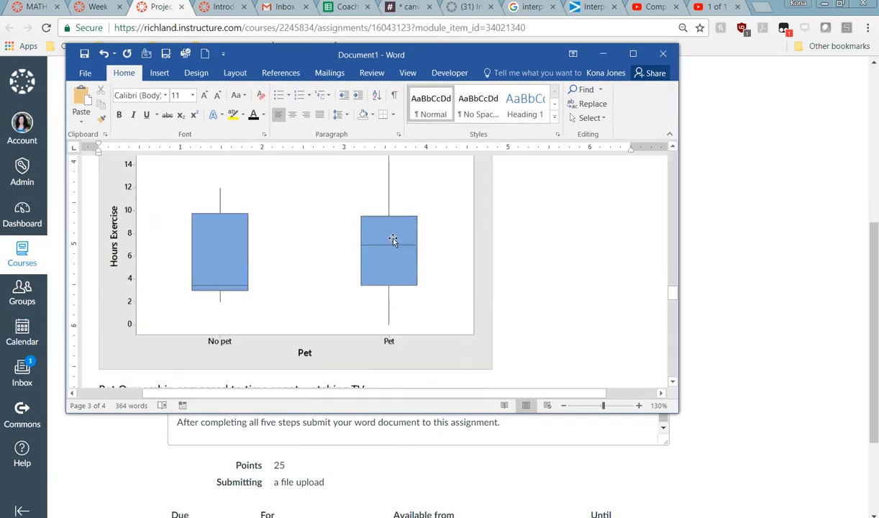
scroll(392, 237, "down", 8)
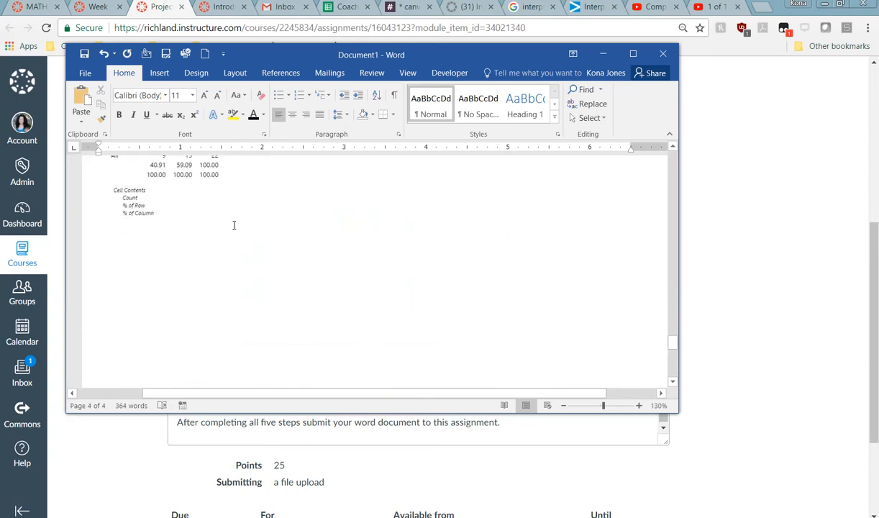
scroll(302, 273, "up", 3)
scroll(301, 273, "down", 3)
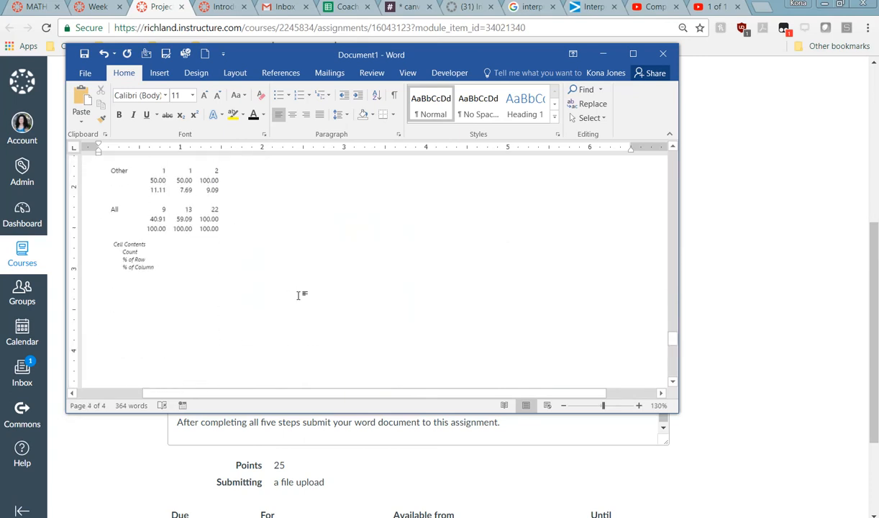
type("Step 5 ")
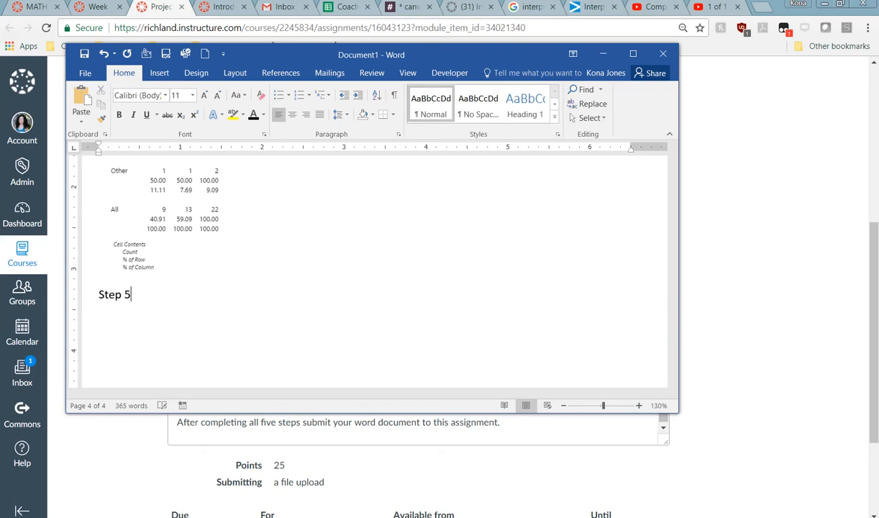
type("Tell your story")
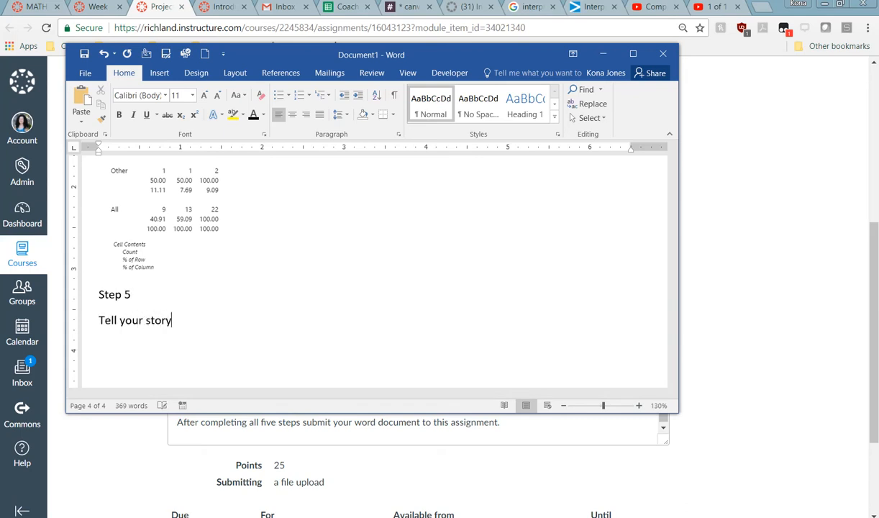
type(".... Actually interp")
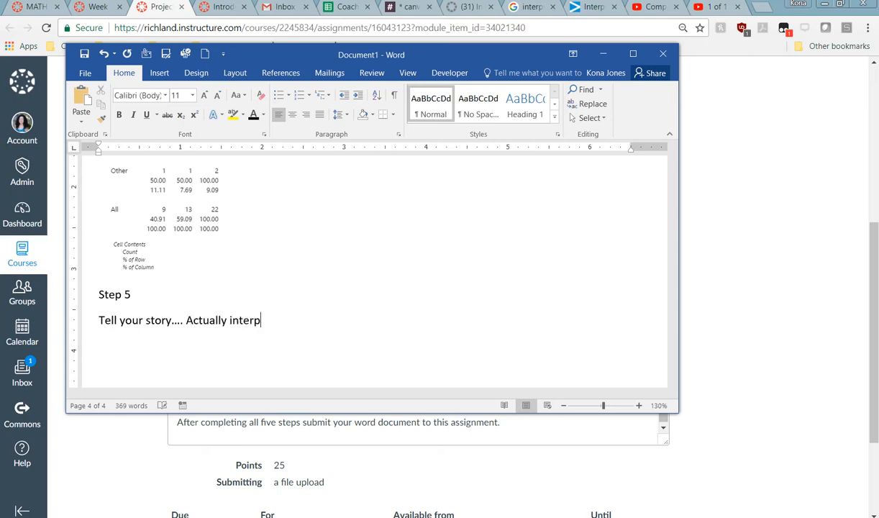
type("ret the data")
key("BackSpace")
key("BackSpace")
type("ata... say")
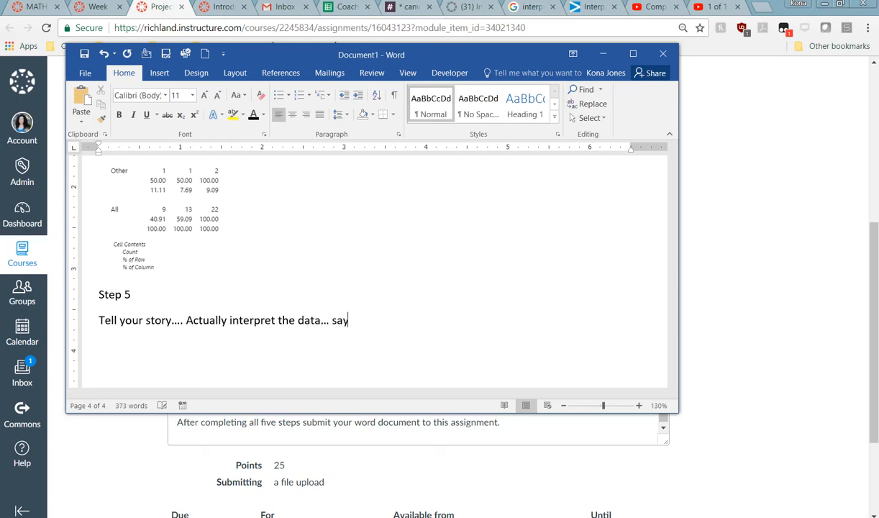
type(" what you found and wh")
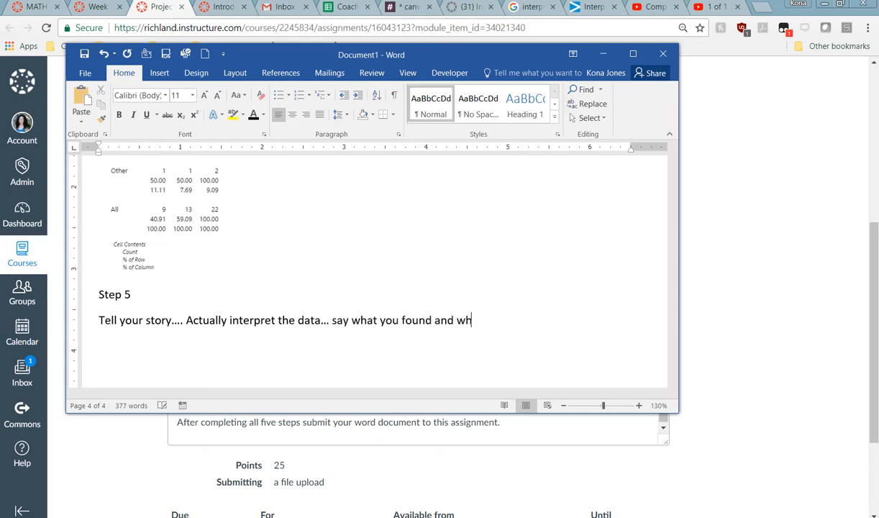
type("at you think it means.")
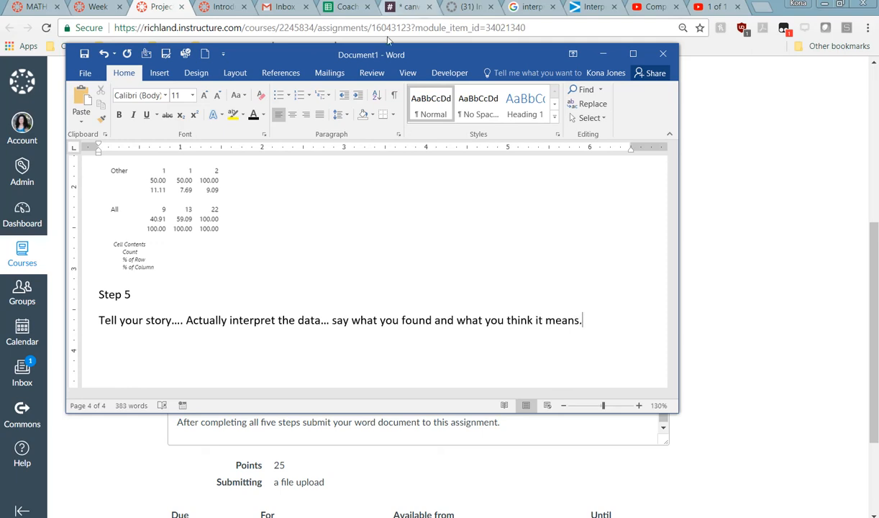
left_click_drag(270, 60, 0, 66)
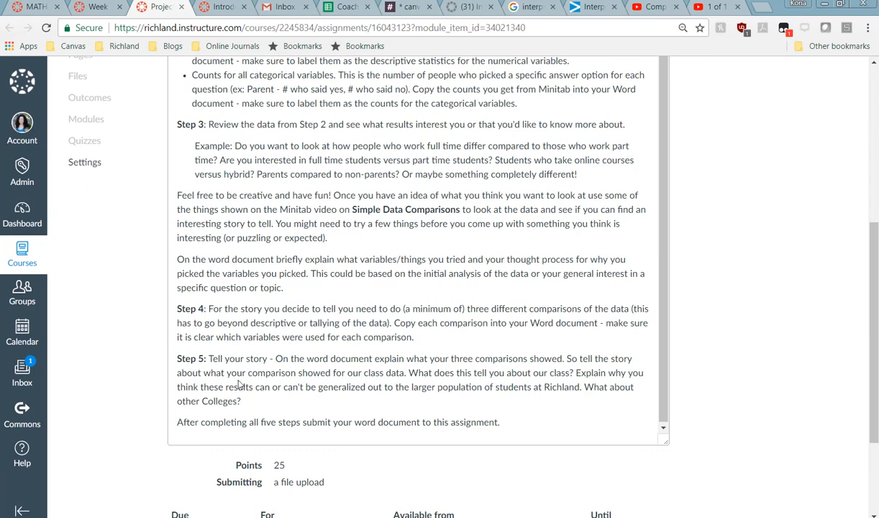
left_click_drag(409, 373, 573, 373)
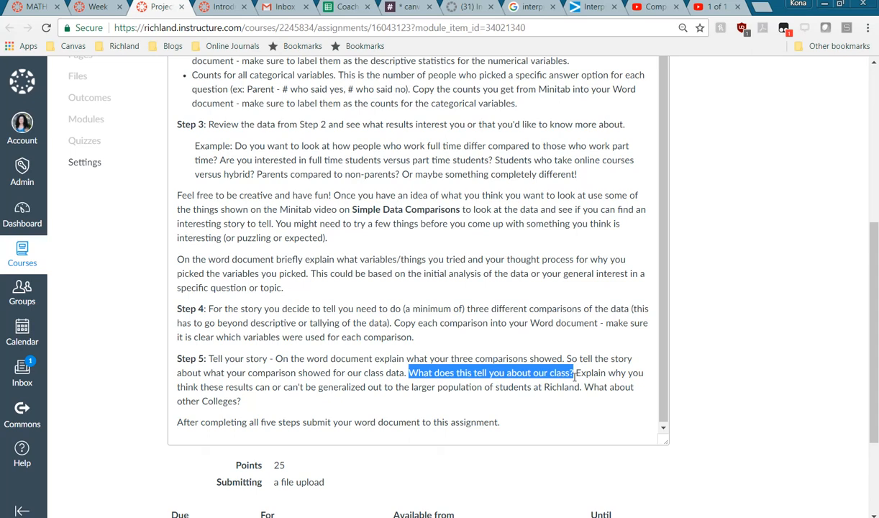
left_click(573, 374)
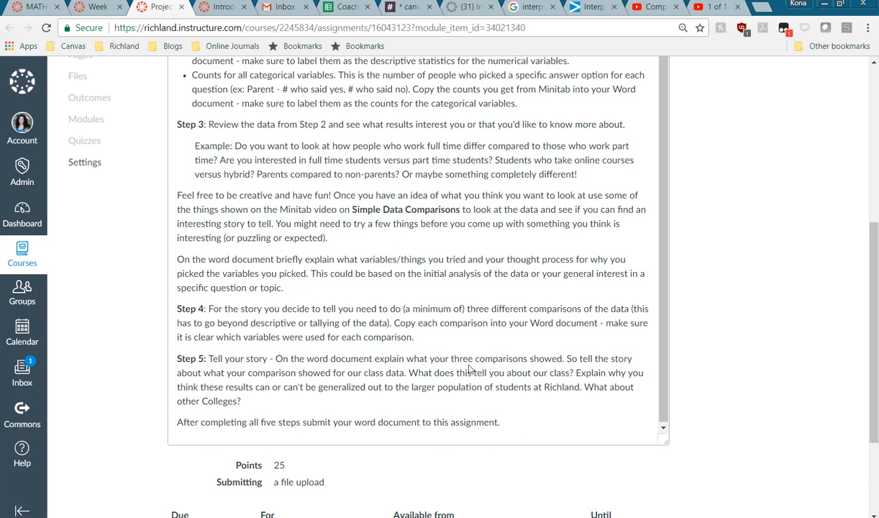
mouse_move(576, 375)
left_mouse_down()
mouse_move(582, 388)
mouse_move(568, 400)
mouse_move(550, 389)
mouse_move(583, 388)
left_mouse_up()
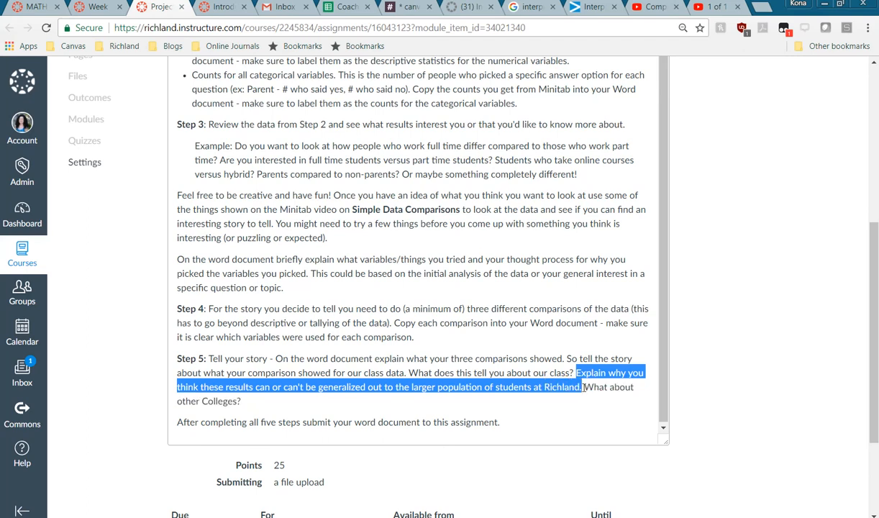
left_click(400, 409)
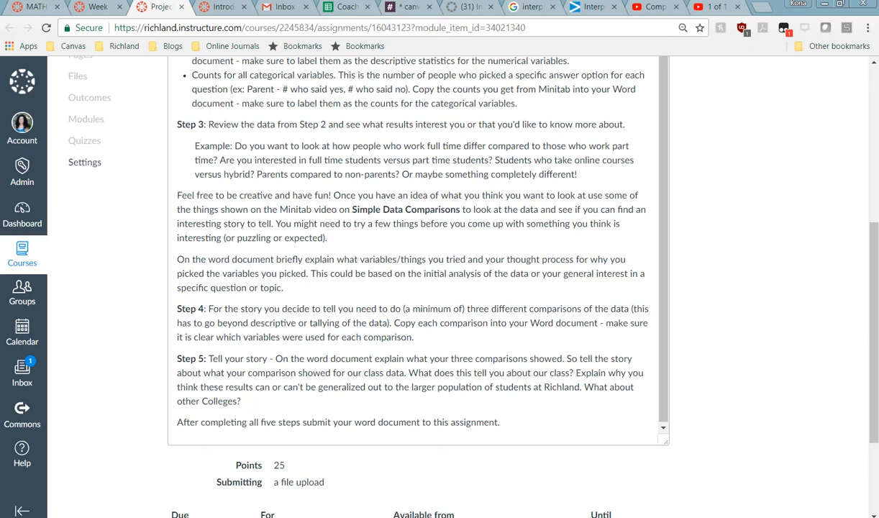
Step: Bring the Word report over Canvas and scroll back to the Step 1: Data Dictionary section
key("alt+Tab")
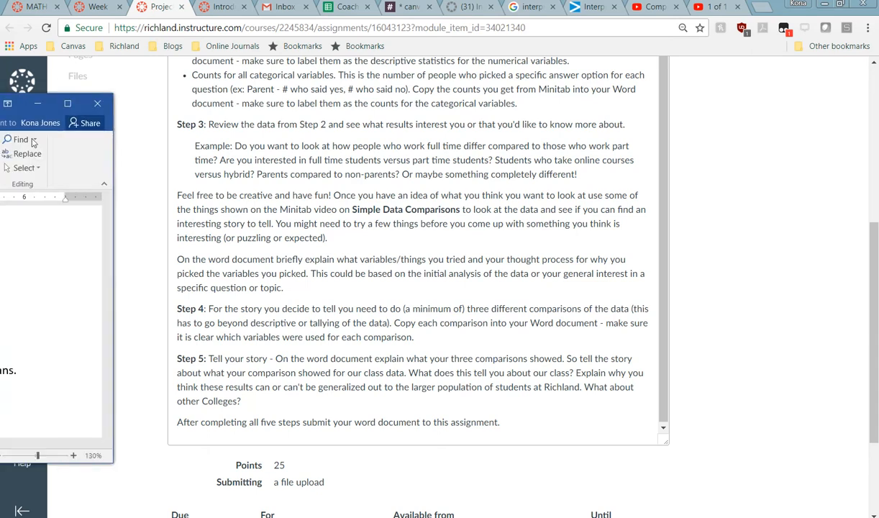
left_click_drag(544, 116, 479, 120)
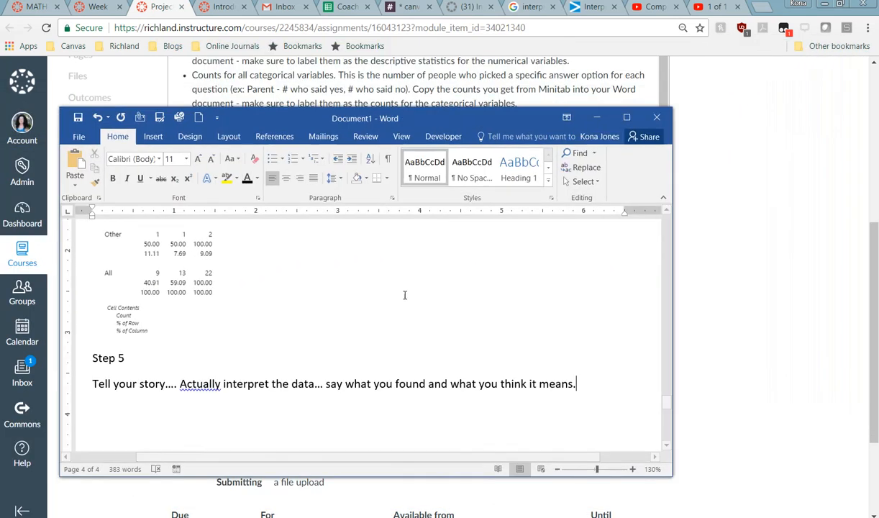
scroll(245, 388, "down", 3)
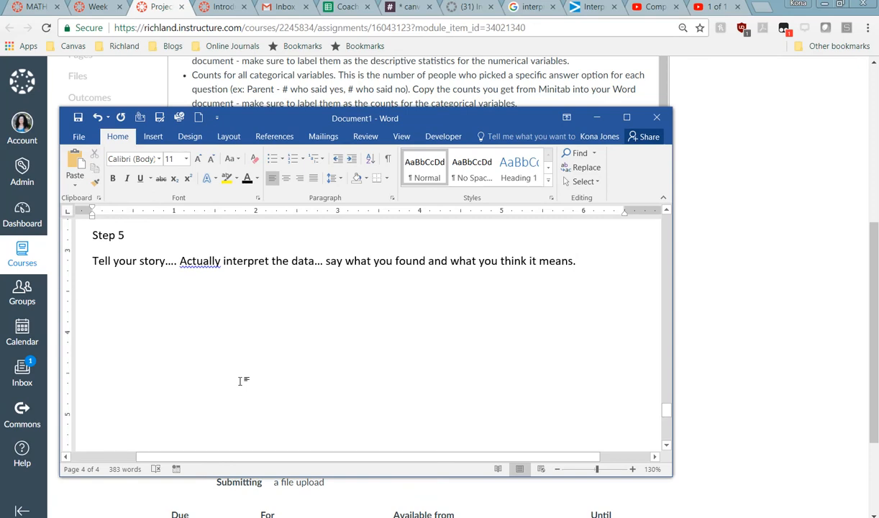
scroll(241, 381, "up", 15)
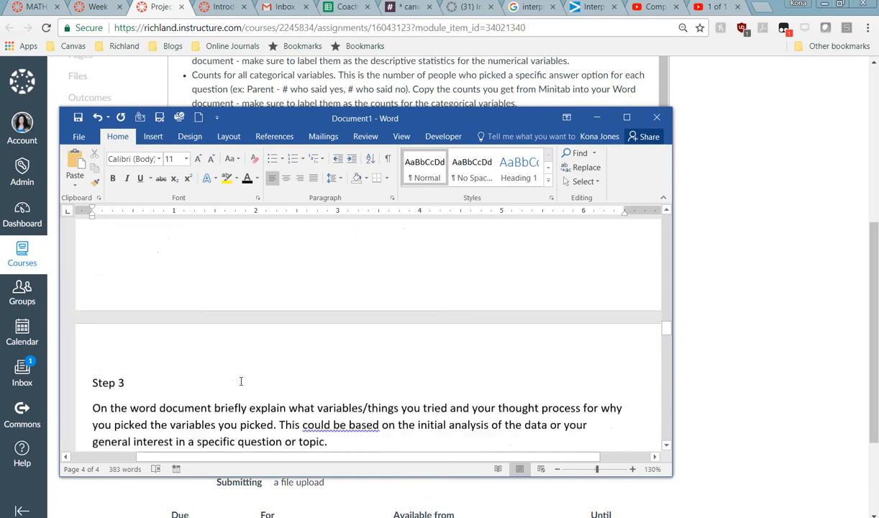
scroll(241, 381, "up", 15)
scroll(241, 381, "up", 10)
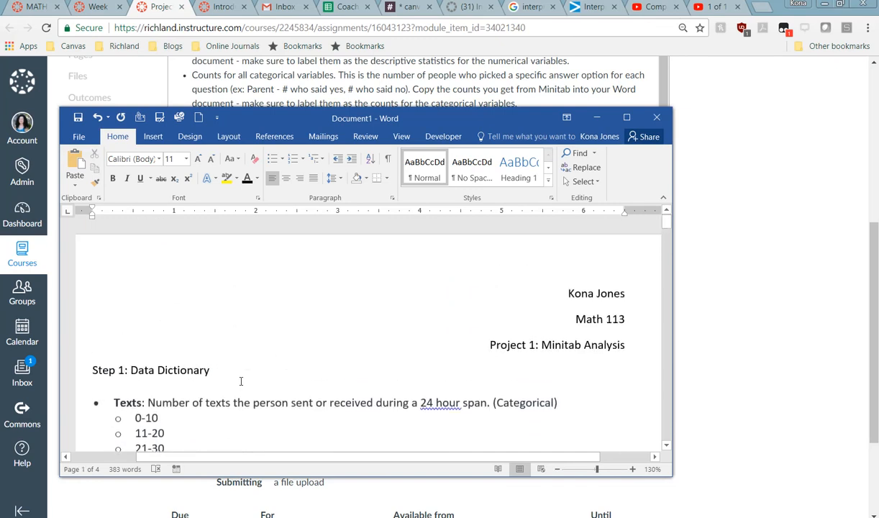
scroll(241, 381, "down", 3)
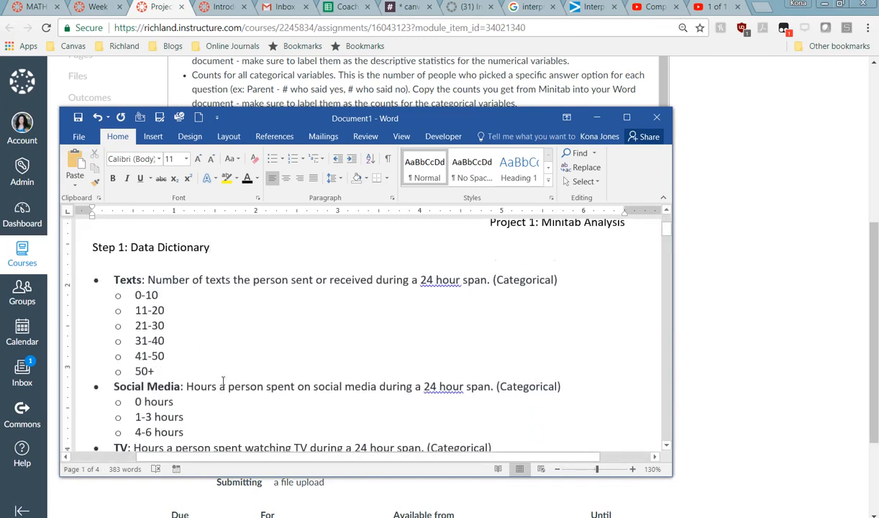
scroll(223, 381, "down", 12)
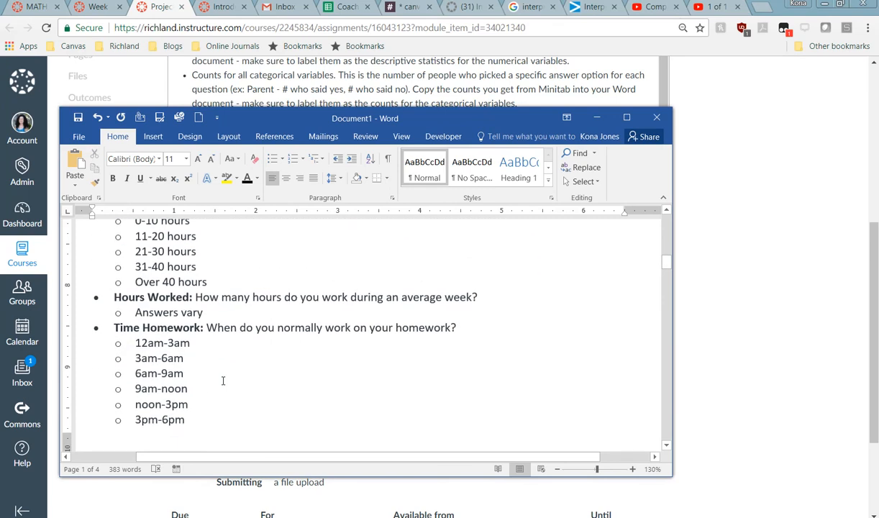
scroll(223, 380, "down", 6)
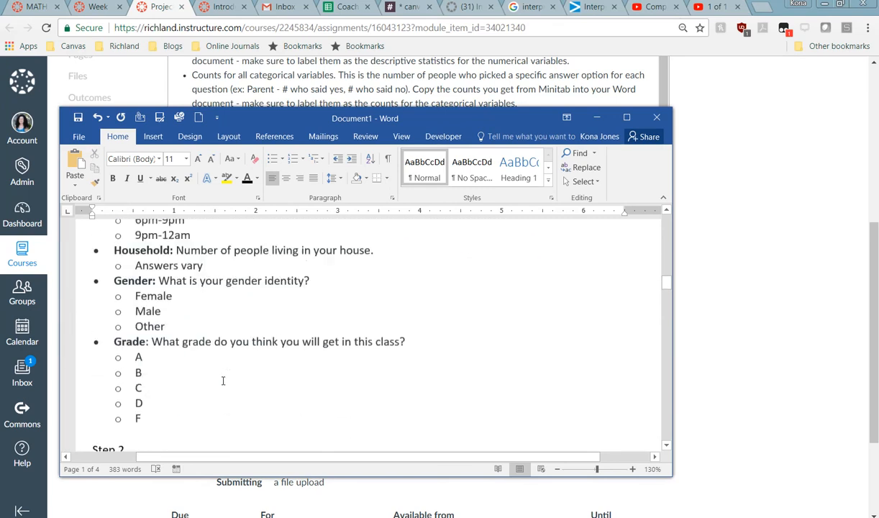
scroll(223, 380, "up", 20)
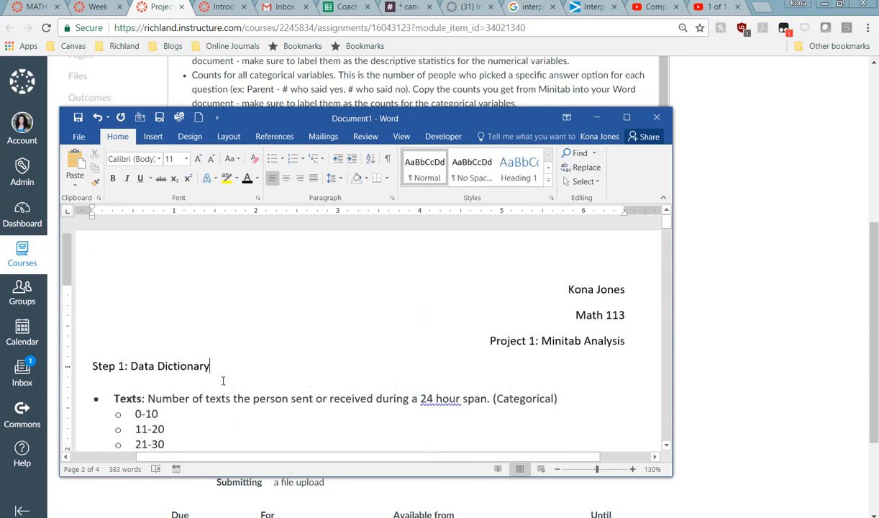